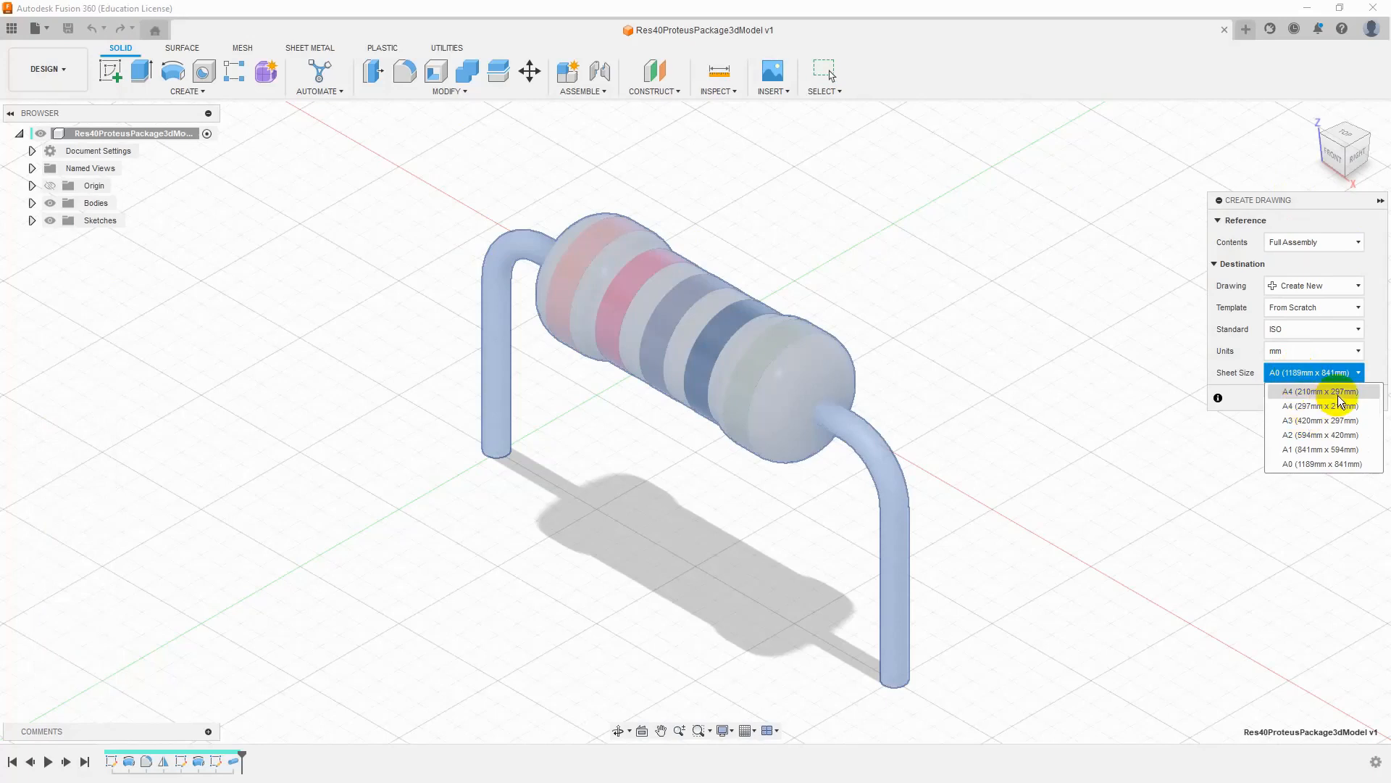
Step: Create the drawing on an A4 (210mm x 297mm) sheet and place the front view at 10:1 scale in the sheet's upper half
{"action": "left_click", "coordinate": [1339, 394]}
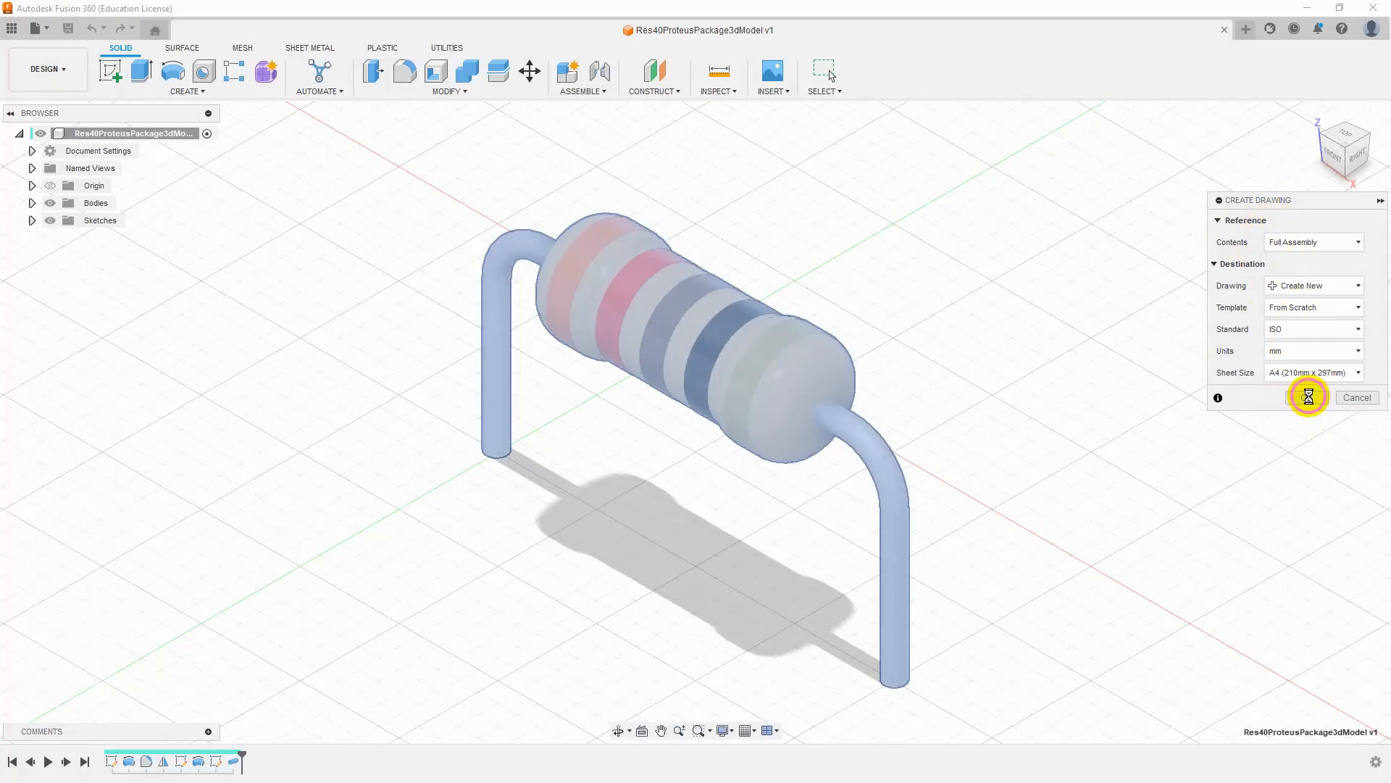
{"action": "left_click", "coordinate": [1309, 397]}
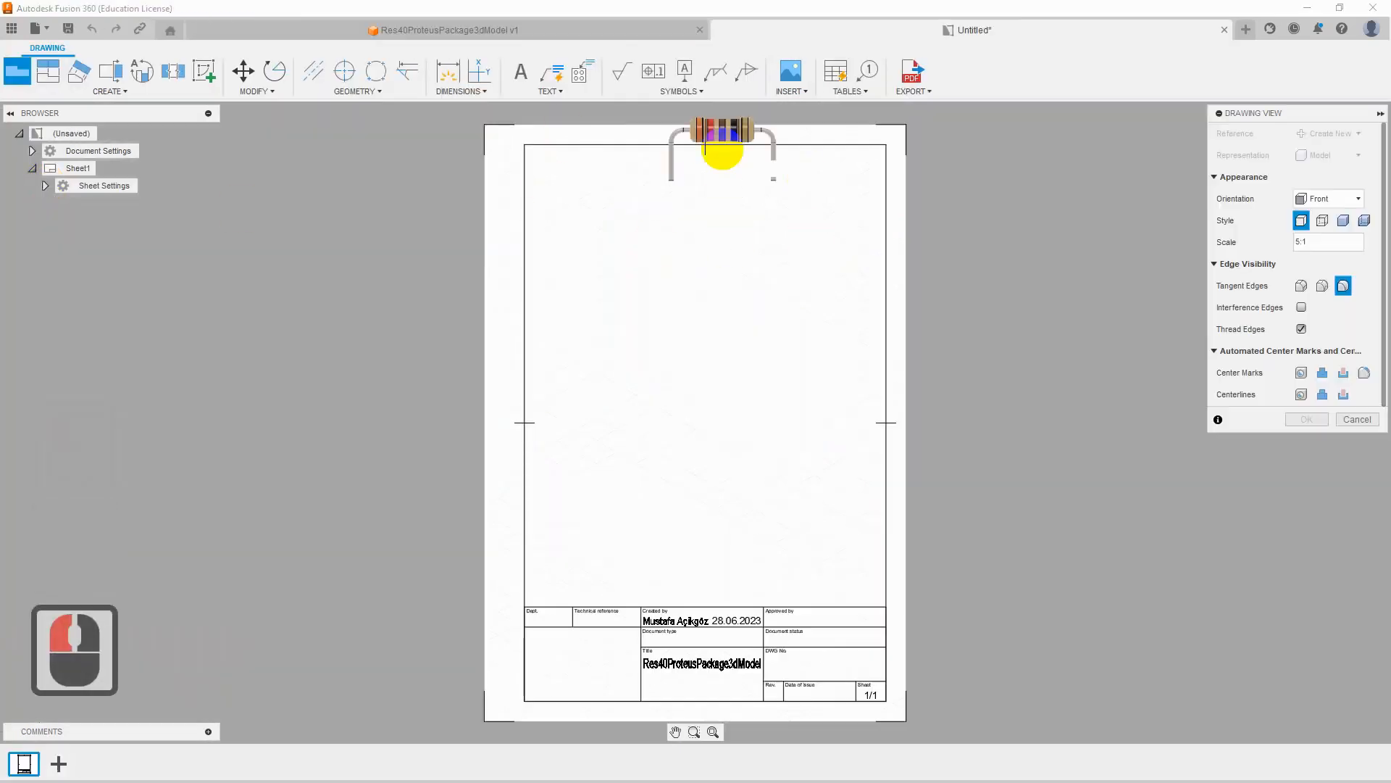
{"action": "left_click", "coordinate": [1312, 241]}
{"action": "key", "text": "BackSpace"}
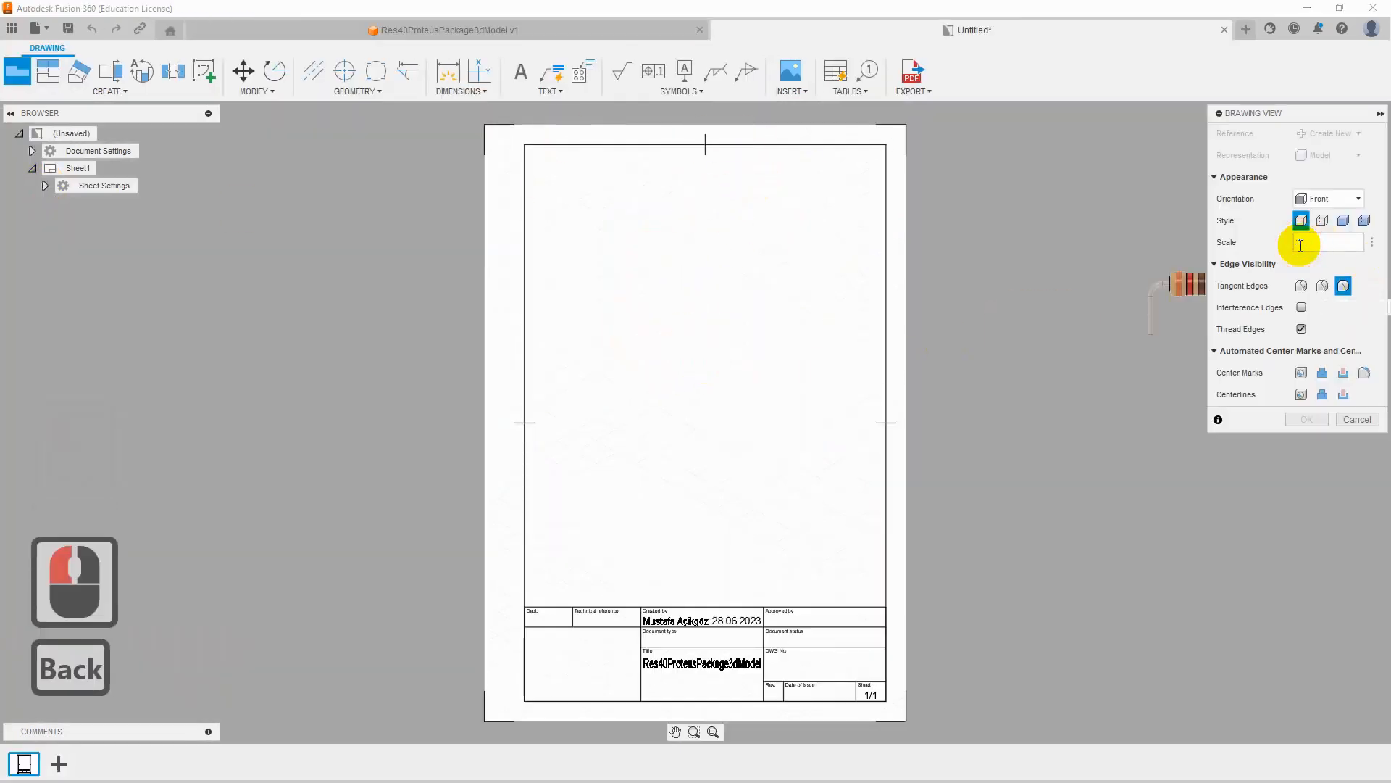
{"action": "type", "text": "10:1"}
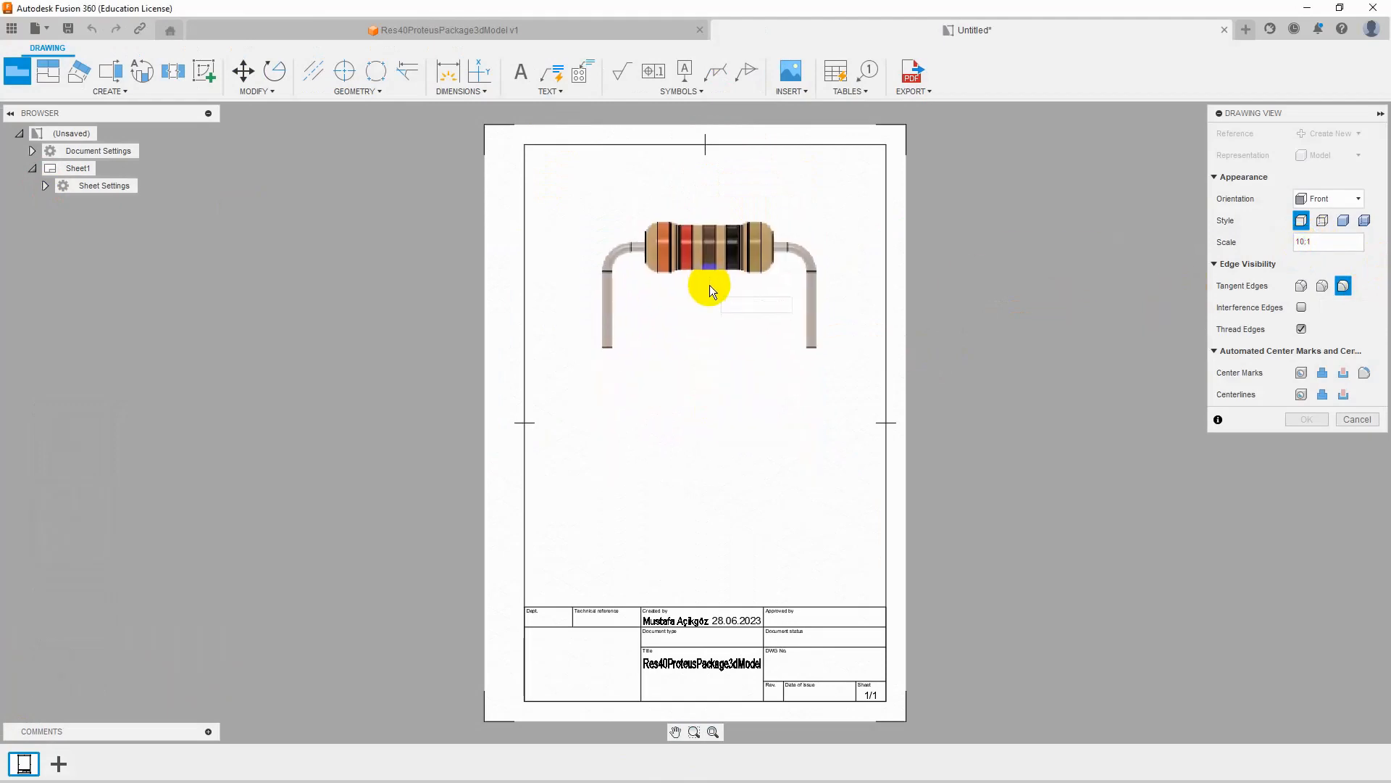
{"action": "left_click", "coordinate": [710, 285]}
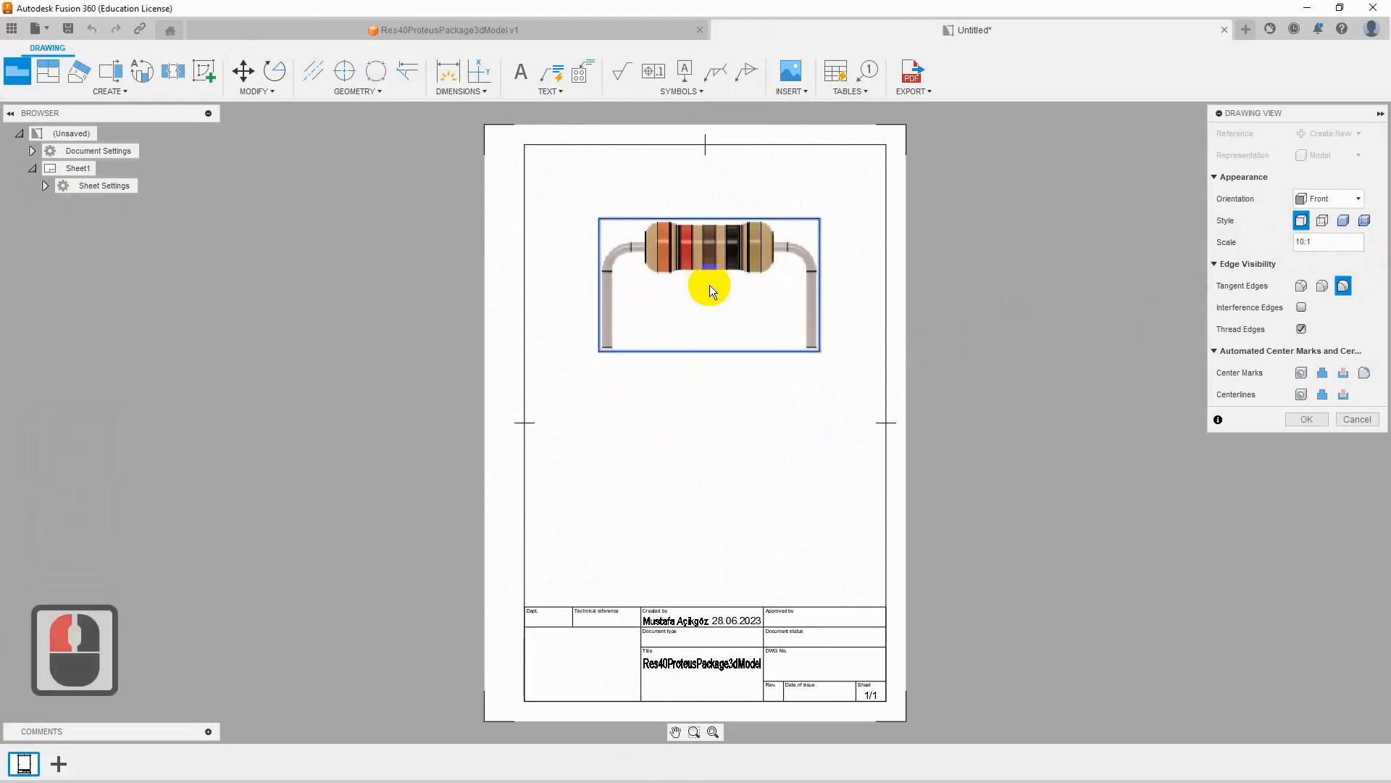
Step: Set the front view's style to visible and hidden edges with shortened tangent edges, and finish placing it
{"action": "left_click", "coordinate": [1322, 222]}
{"action": "left_click", "coordinate": [1323, 286]}
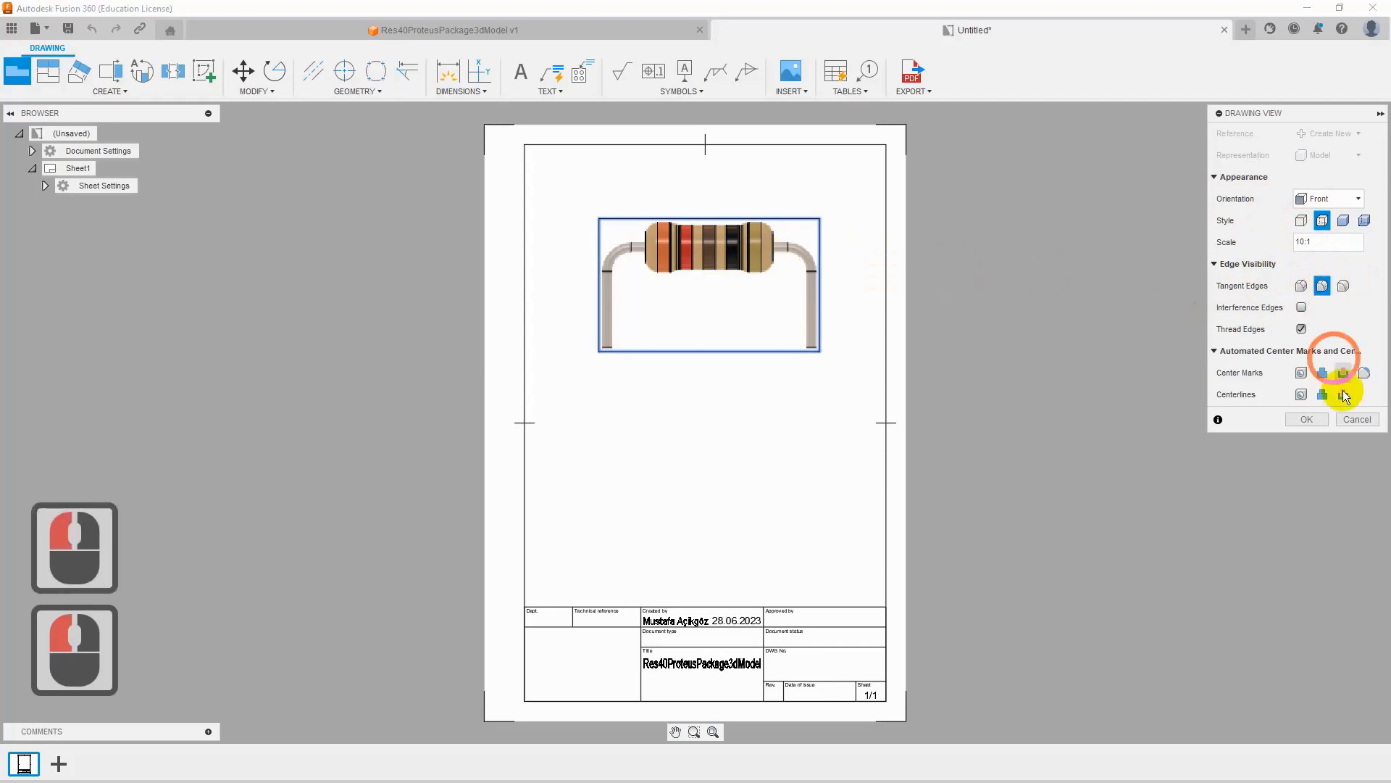
{"action": "left_click", "coordinate": [1301, 417]}
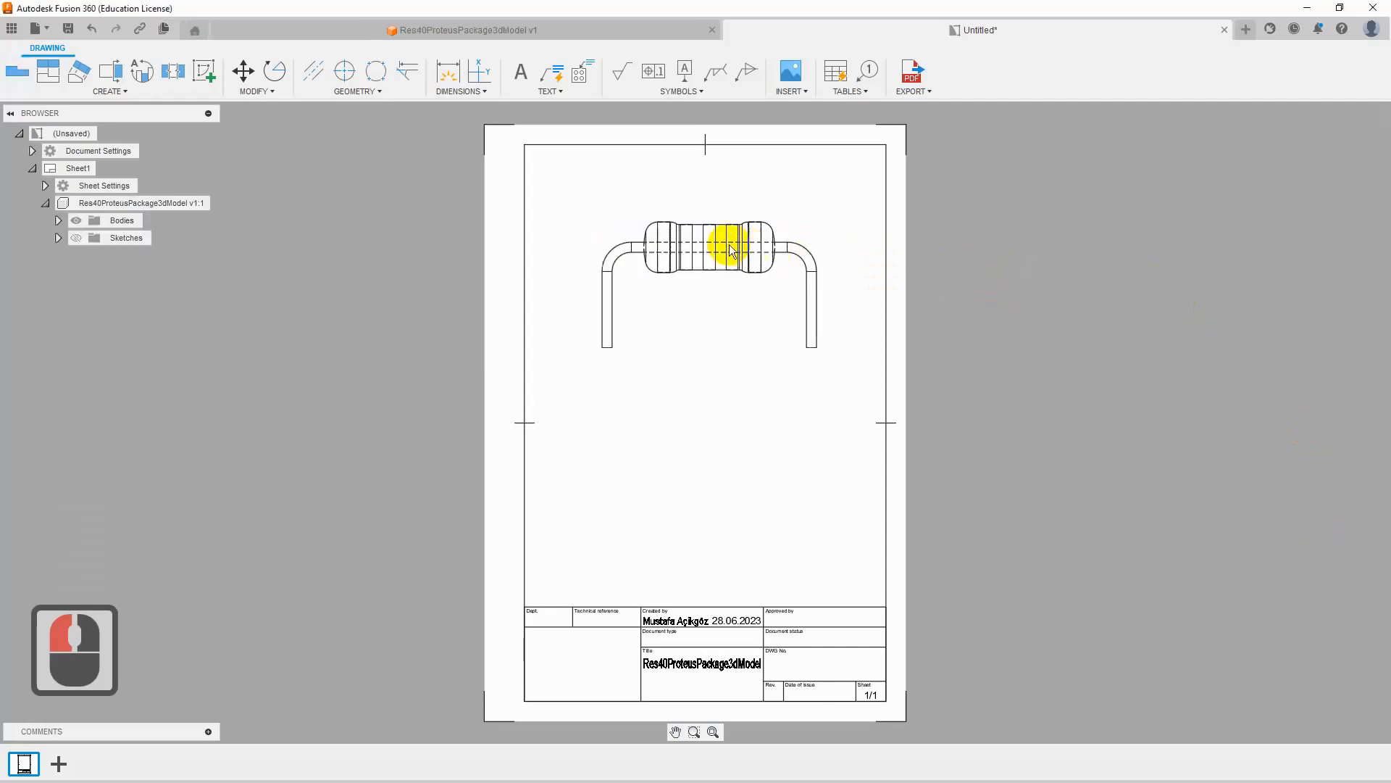
Step: Add vertical centerlines between the straight edges of the resistor's two legs
{"action": "scroll", "coordinate": [729, 244], "scroll_direction": "up", "scroll_amount": 9}
{"action": "middle_click_drag", "start_coordinate": [729, 245], "coordinate": [744, 362]}
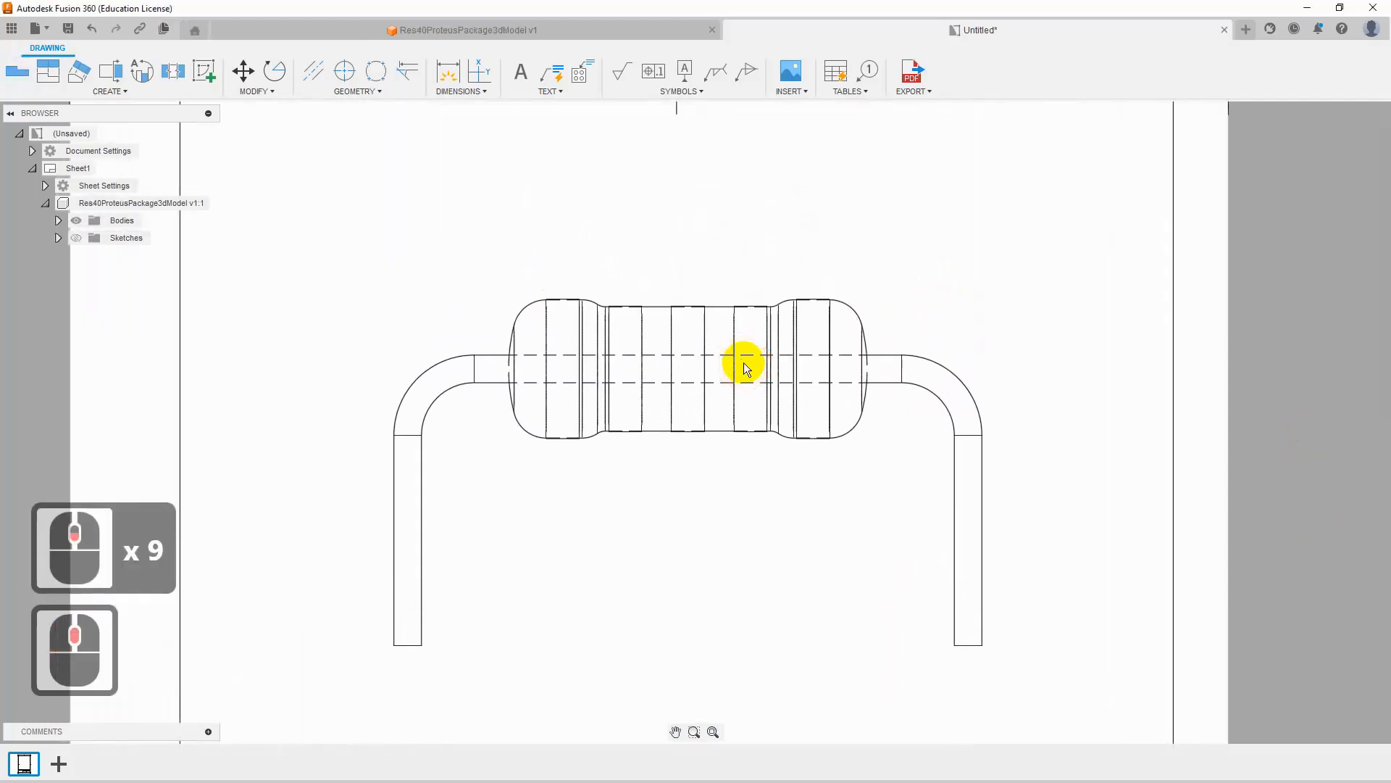
{"action": "left_click", "coordinate": [316, 71]}
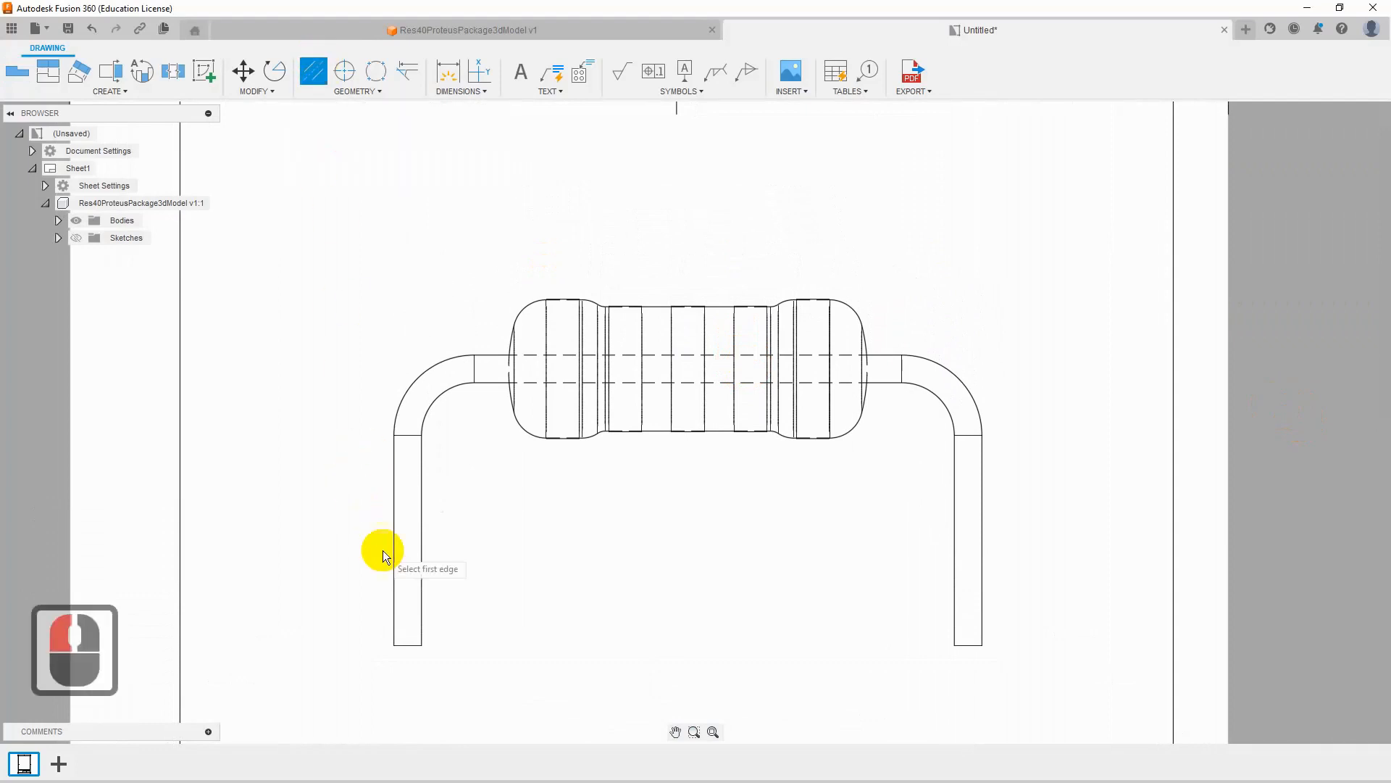
{"action": "left_click", "coordinate": [395, 550]}
{"action": "left_click", "coordinate": [420, 546]}
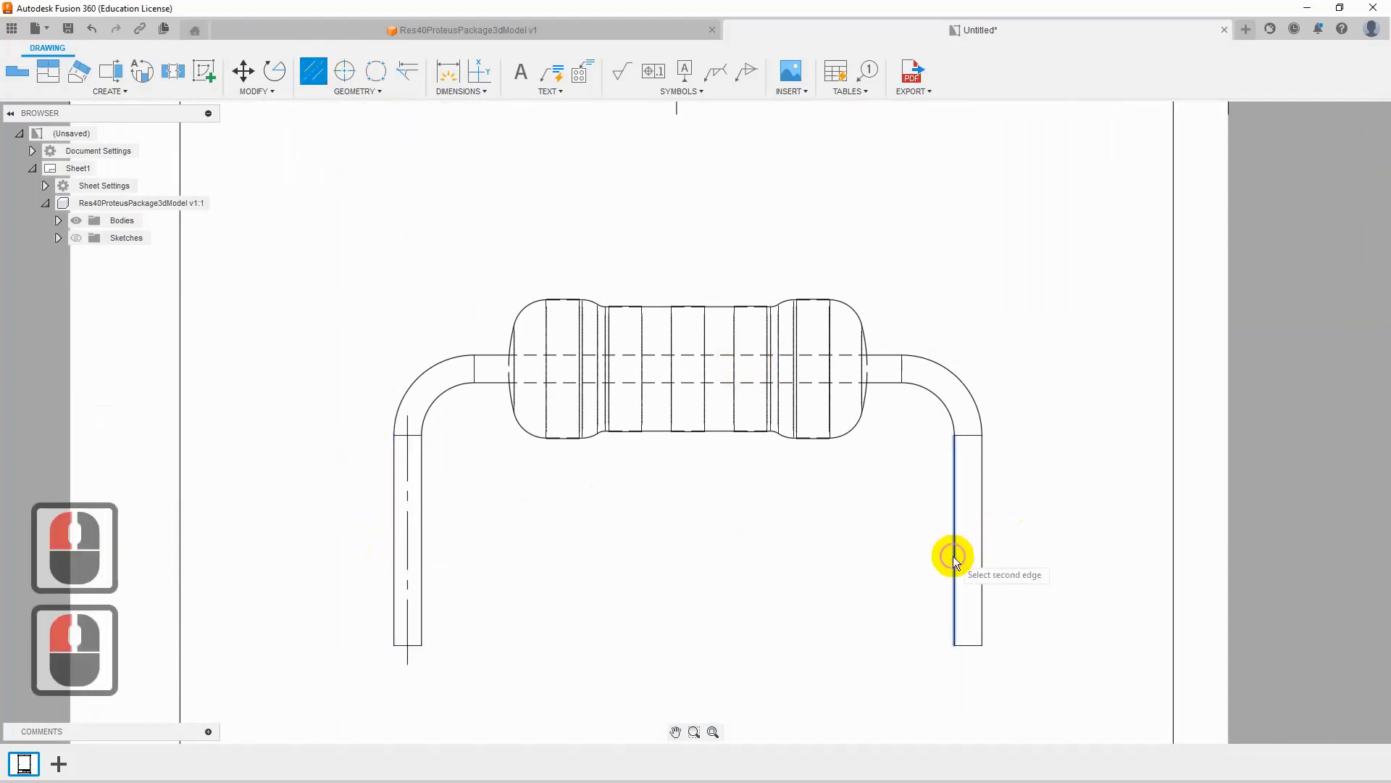
{"action": "left_click", "coordinate": [953, 556]}
{"action": "left_click", "coordinate": [984, 558]}
Step: Add a horizontal centerline along the lead through the body and a vertical centerline through the middle color band
{"action": "left_click", "coordinate": [887, 355]}
{"action": "left_click", "coordinate": [886, 381]}
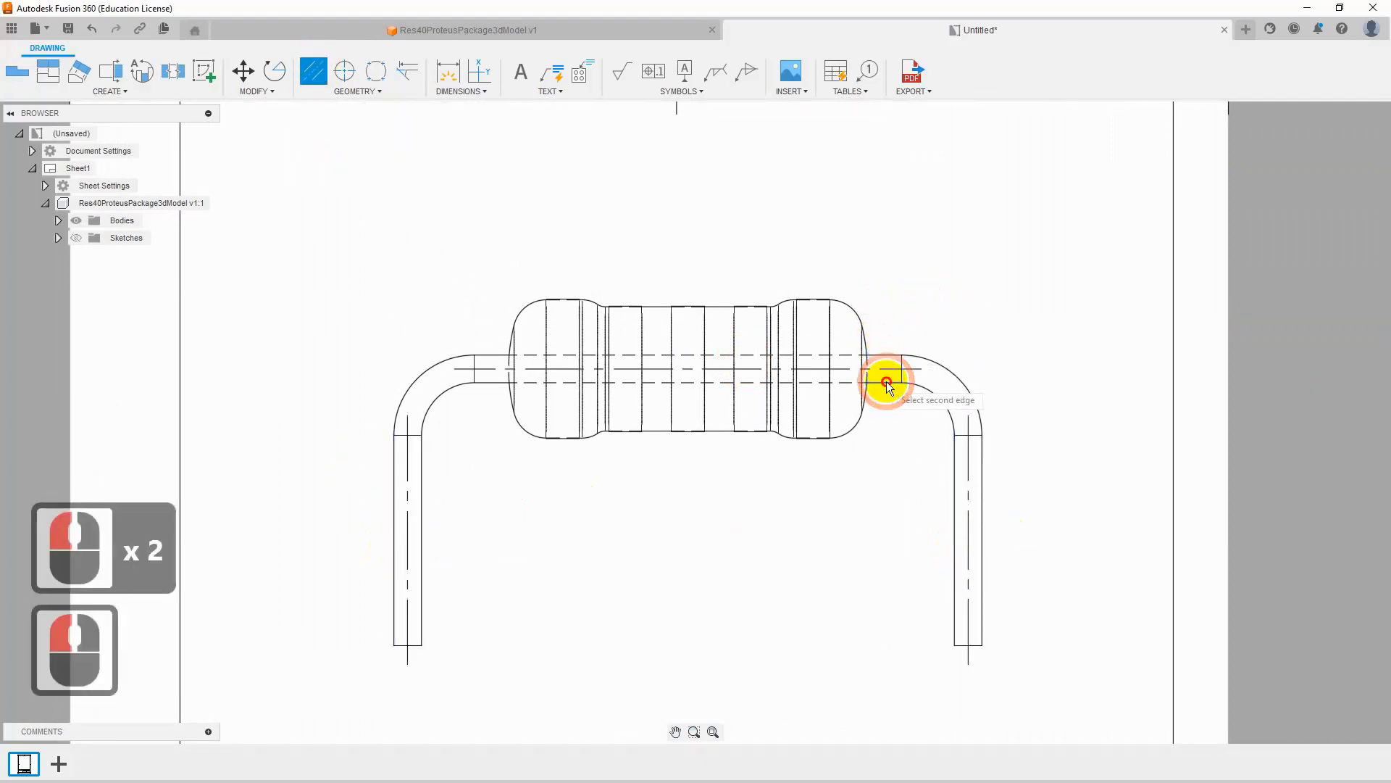
{"action": "left_click", "coordinate": [706, 320]}
{"action": "left_click", "coordinate": [674, 333]}
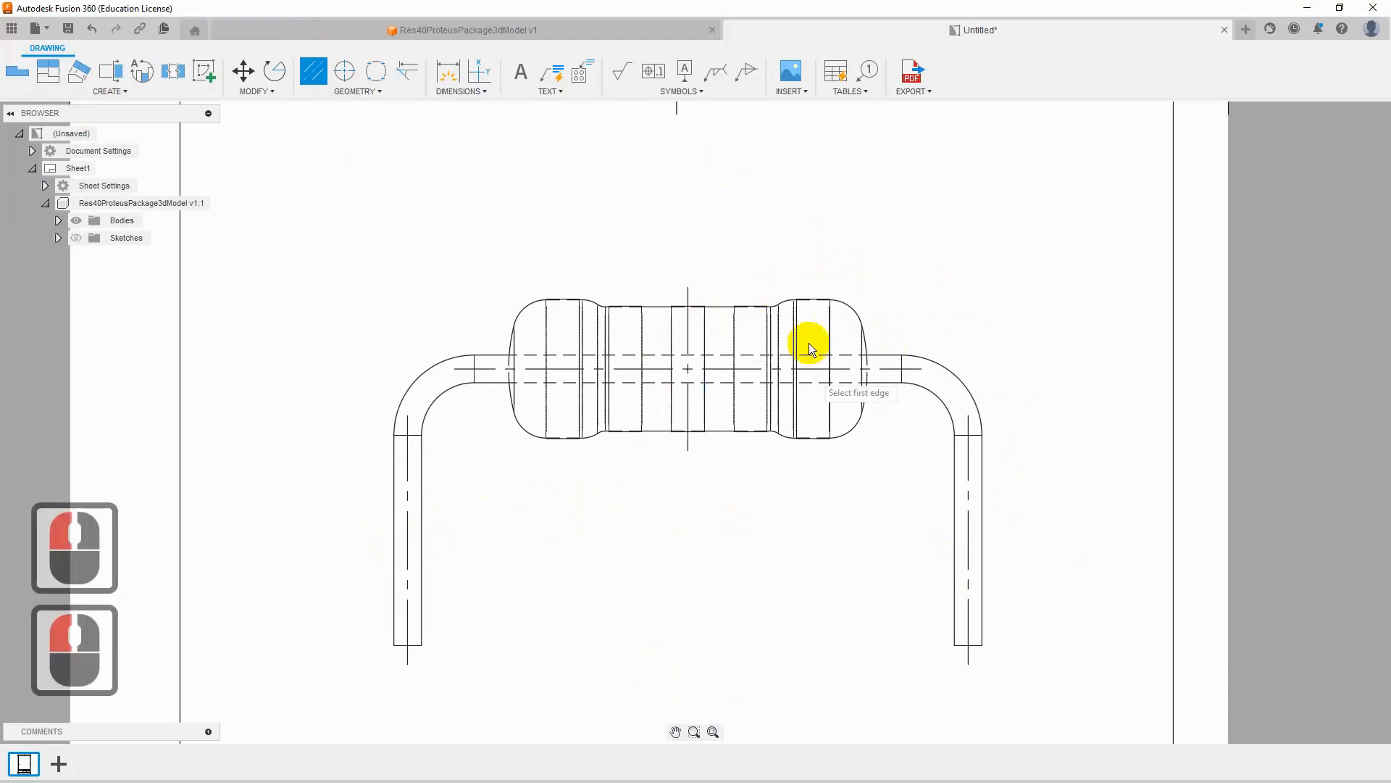
{"action": "right_click", "coordinate": [379, 242]}
{"action": "left_click", "coordinate": [454, 239]}
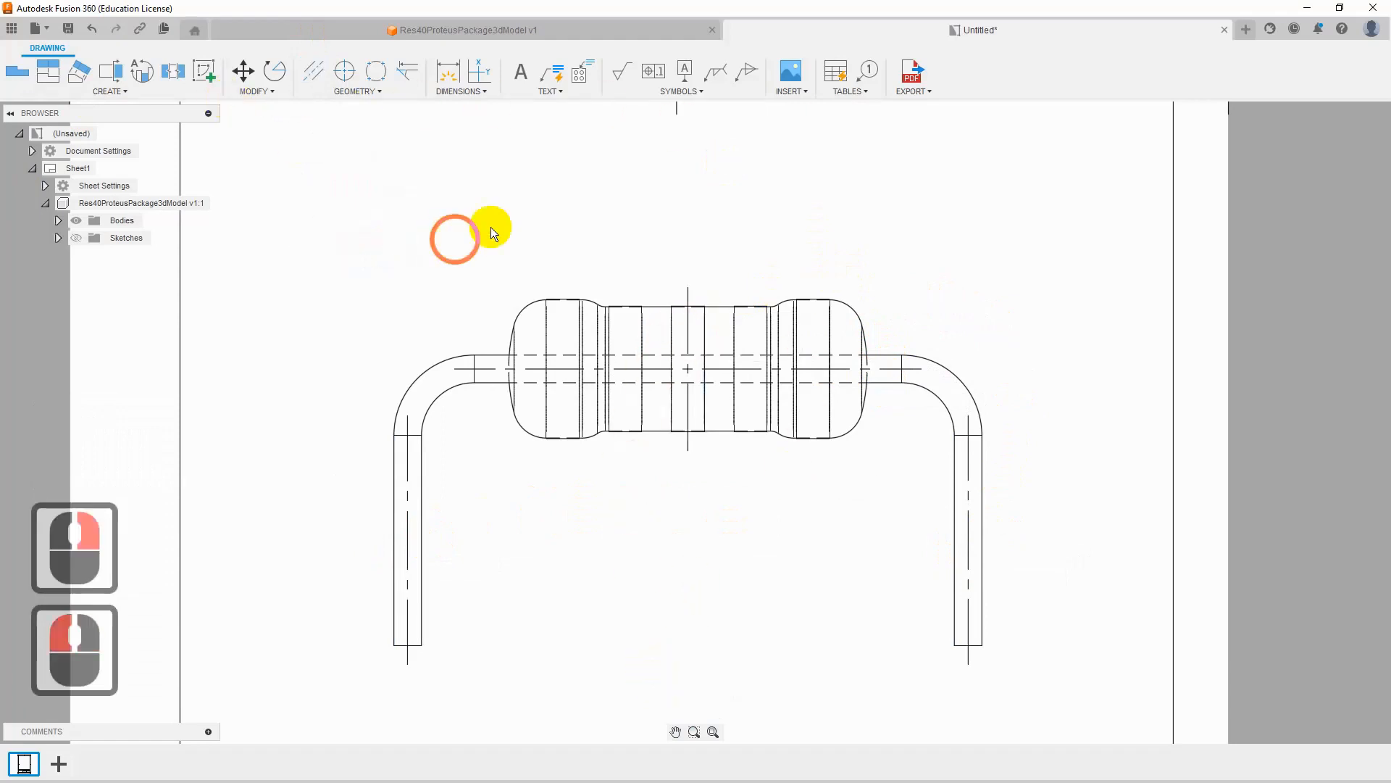
Step: Add a linear dimension for the overall length of the resistor body, placed above the view
{"action": "left_click", "coordinate": [459, 92]}
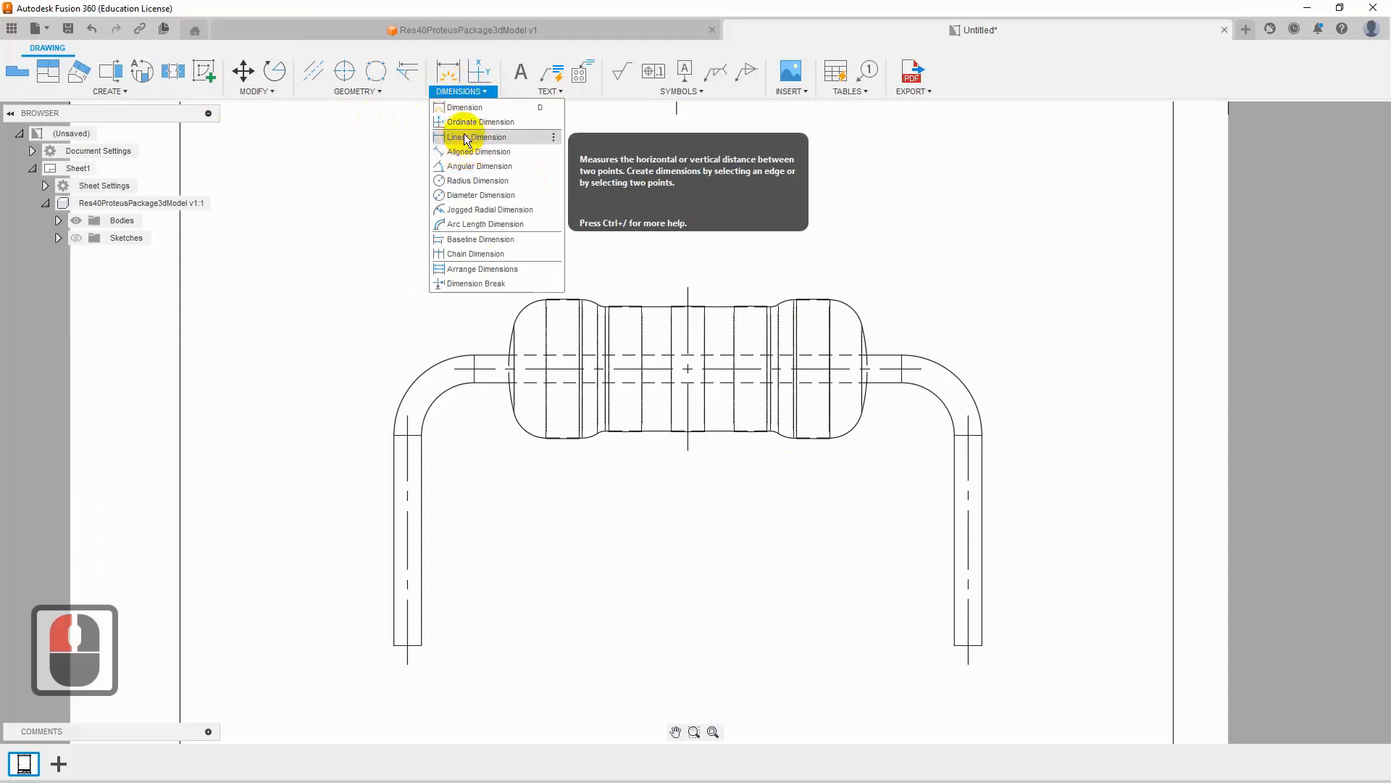
{"action": "left_click", "coordinate": [461, 130]}
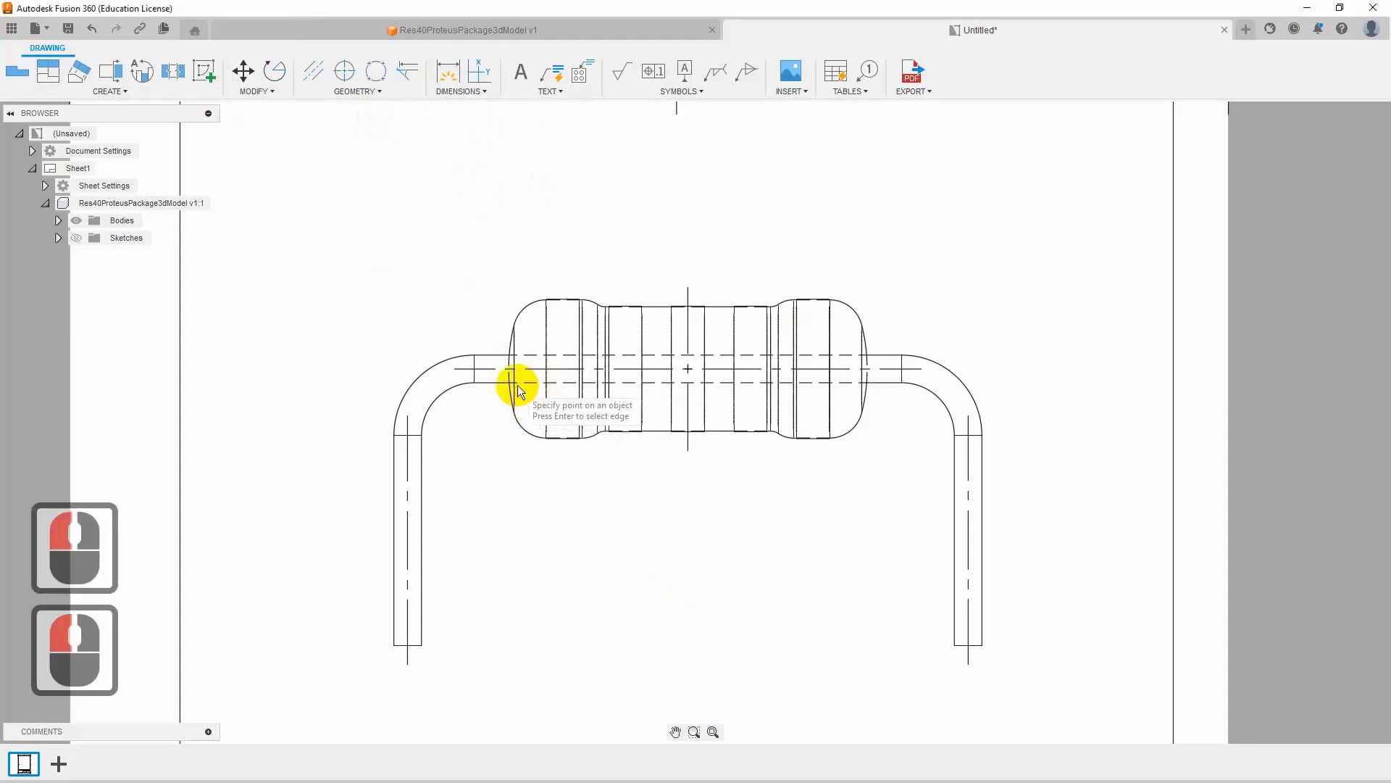
{"action": "left_click", "coordinate": [872, 371]}
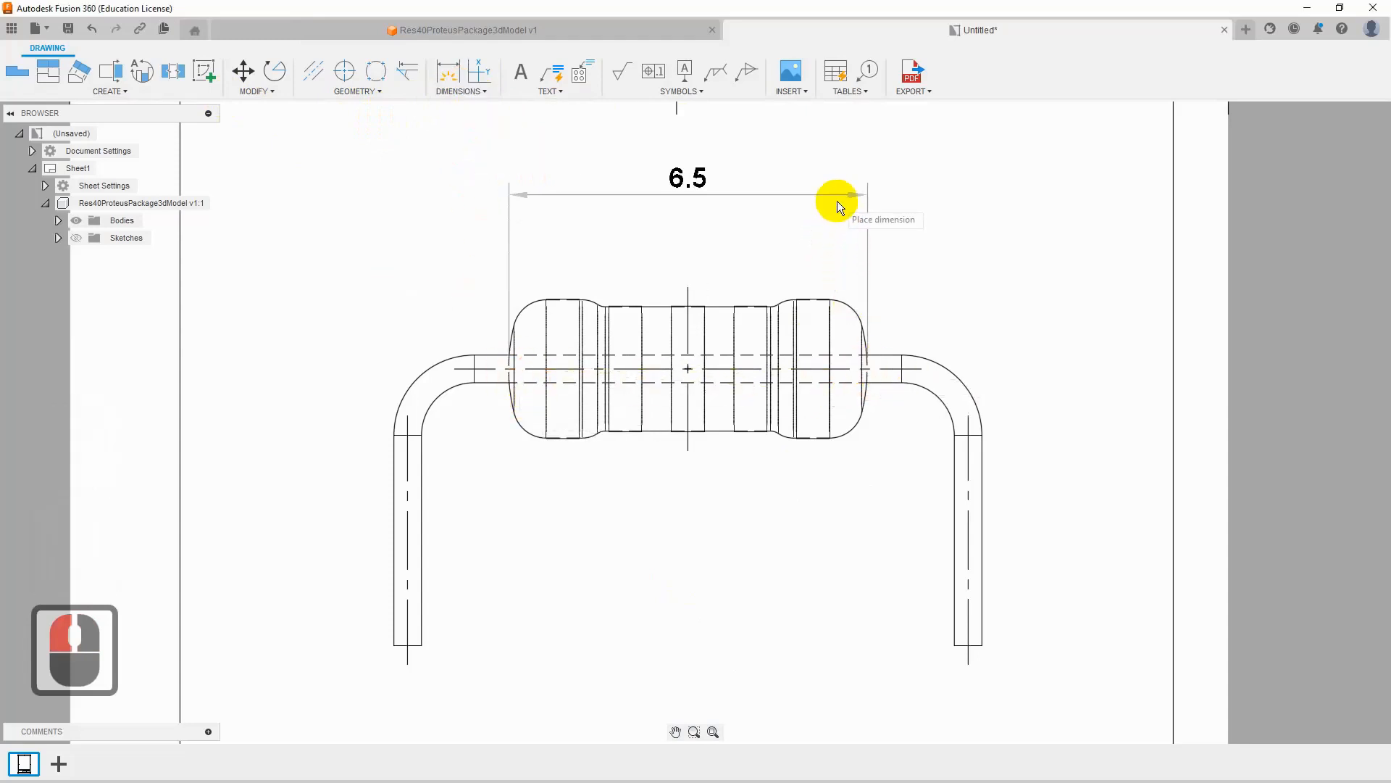
{"action": "left_click", "coordinate": [837, 201]}
Step: Dimension the horizontal distance from the body's left end to the start of the narrow middle section, placed below the overall length
{"action": "left_click", "coordinate": [509, 366]}
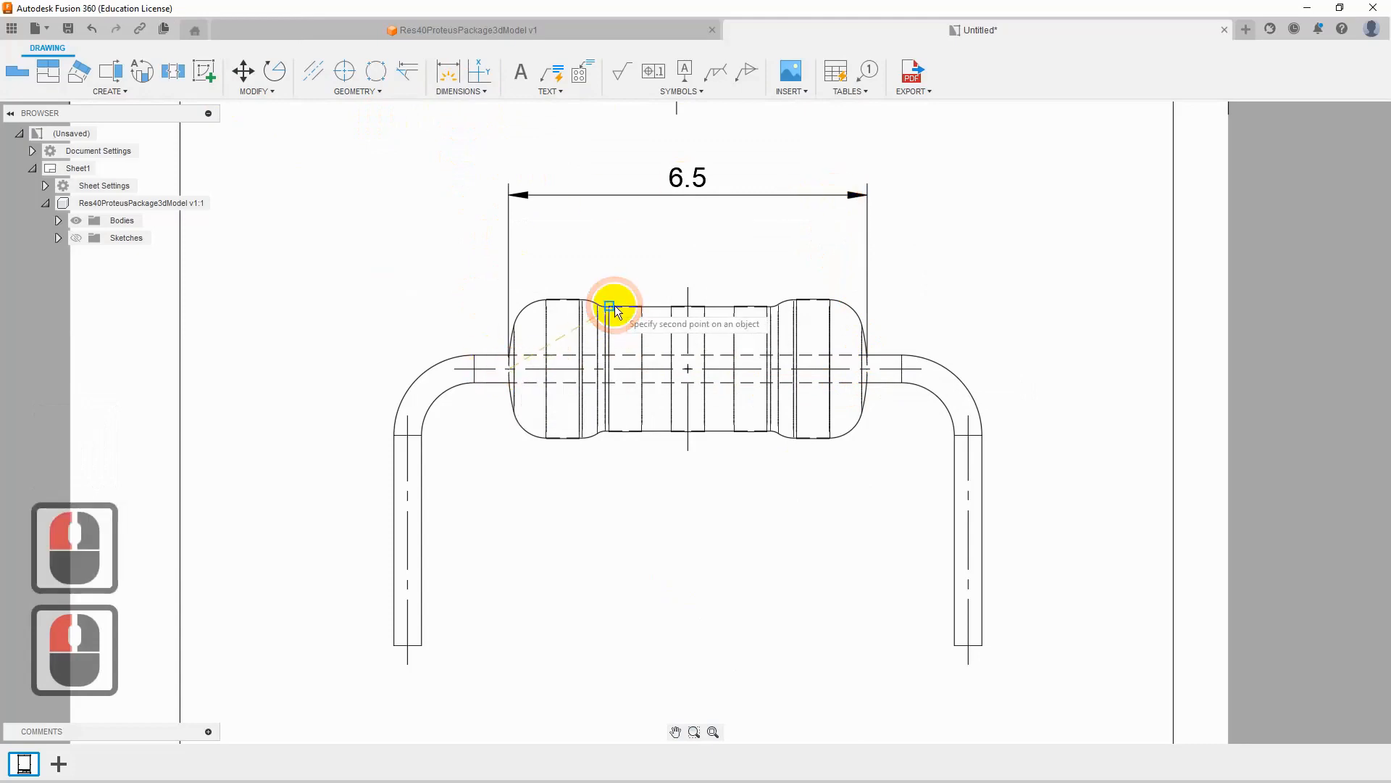
{"action": "scroll", "coordinate": [609, 310], "scroll_direction": "up", "scroll_amount": 18}
{"action": "left_click", "coordinate": [590, 284]}
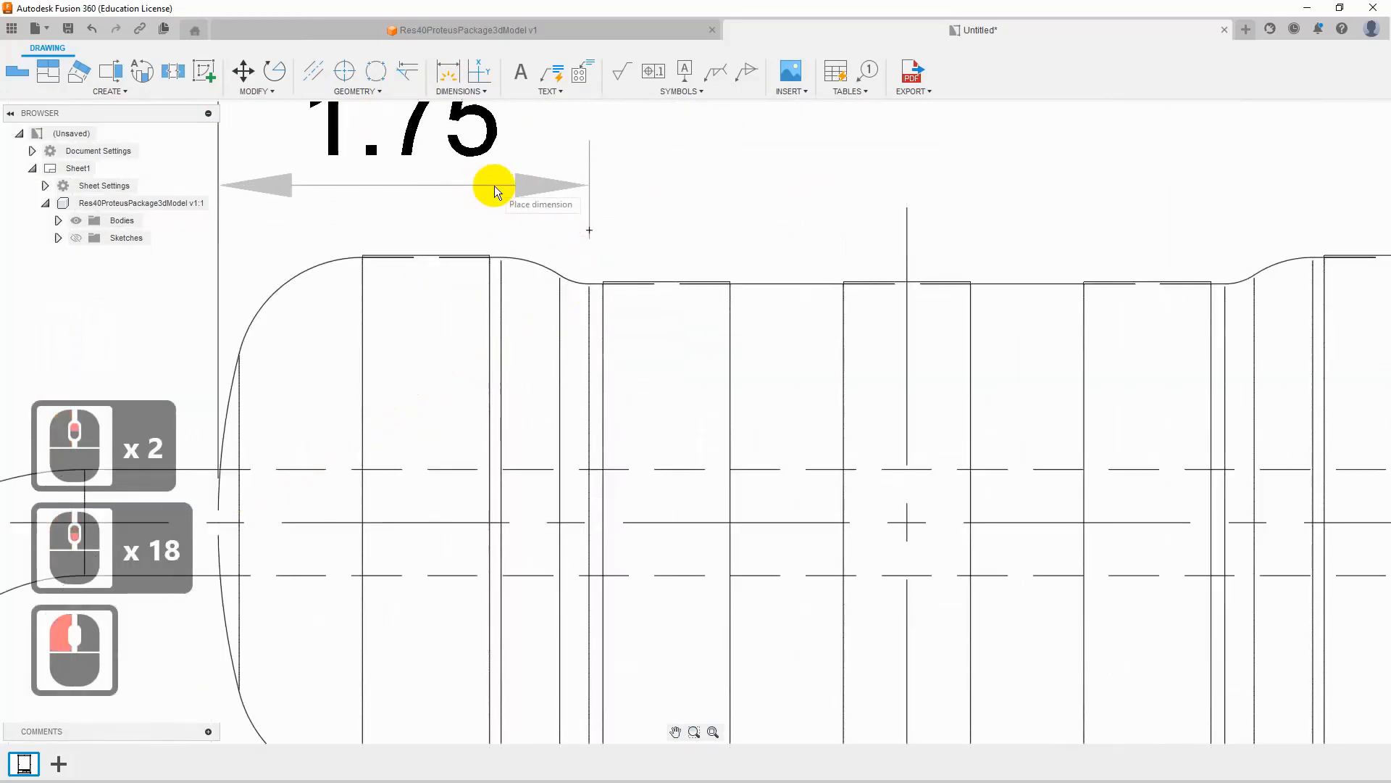
{"action": "scroll", "coordinate": [494, 185], "scroll_direction": "down", "scroll_amount": 8}
{"action": "middle_click_drag", "start_coordinate": [487, 263], "coordinate": [483, 294]}
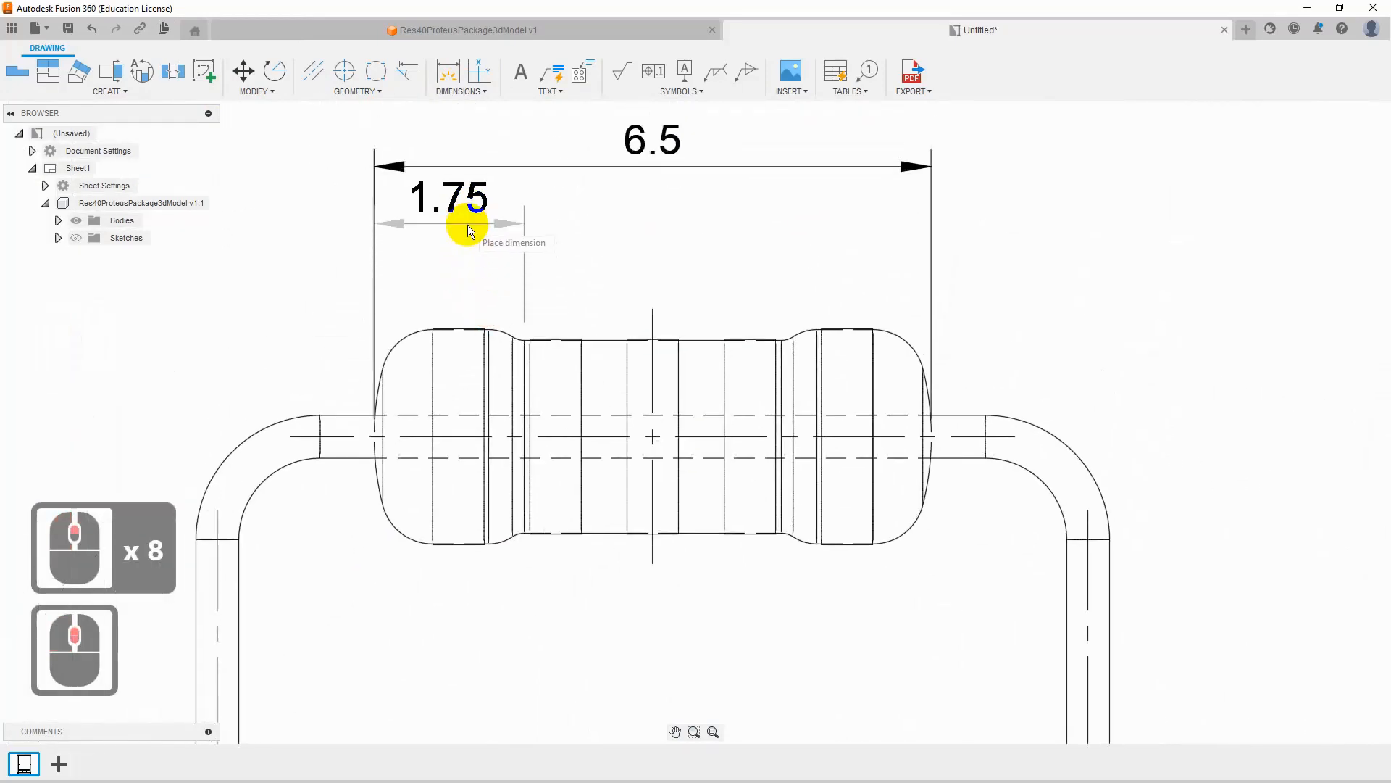
{"action": "left_click", "coordinate": [467, 225]}
Step: Dimension the width of the leftmost color band, placed just above the body
{"action": "scroll", "coordinate": [435, 326], "scroll_direction": "up", "scroll_amount": 14}
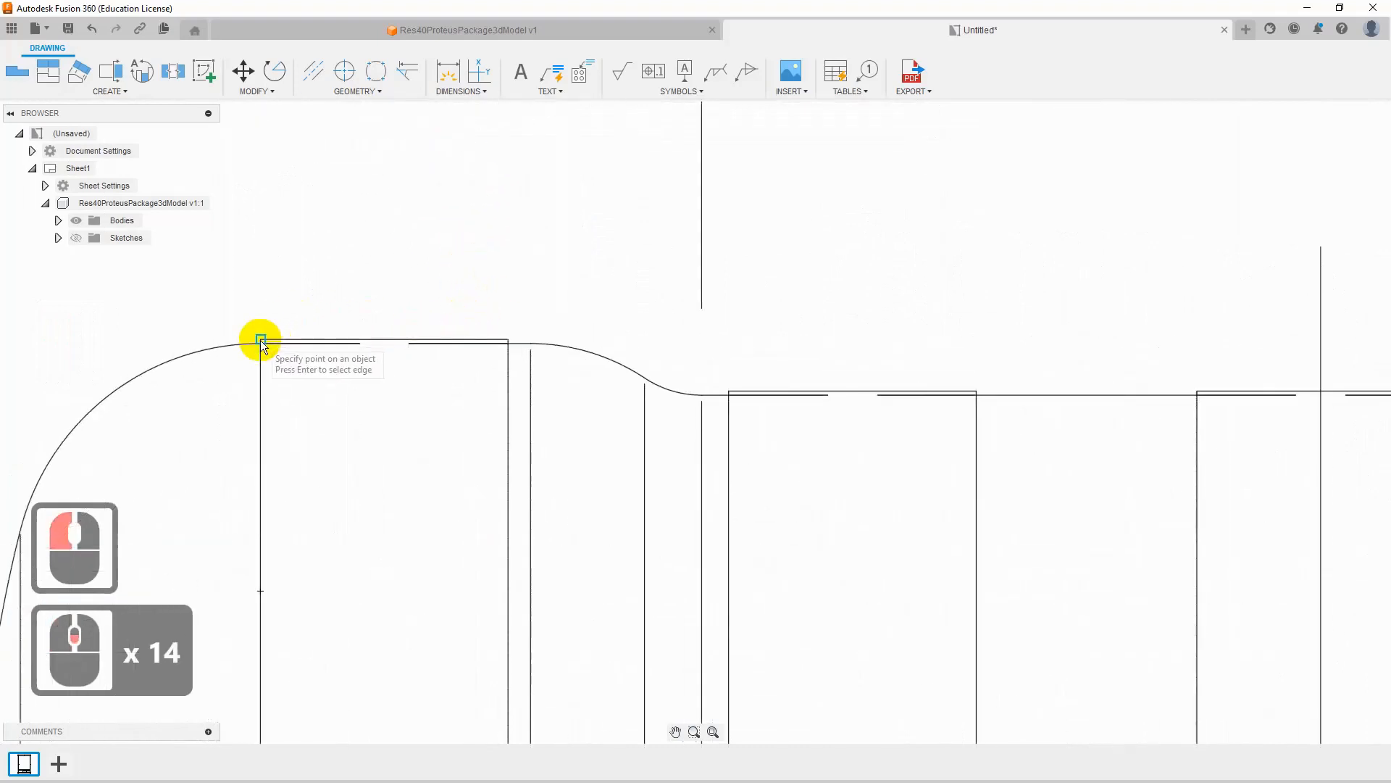
{"action": "left_click", "coordinate": [259, 341]}
{"action": "left_click", "coordinate": [509, 341]}
{"action": "scroll", "coordinate": [487, 217], "scroll_direction": "down", "scroll_amount": 19}
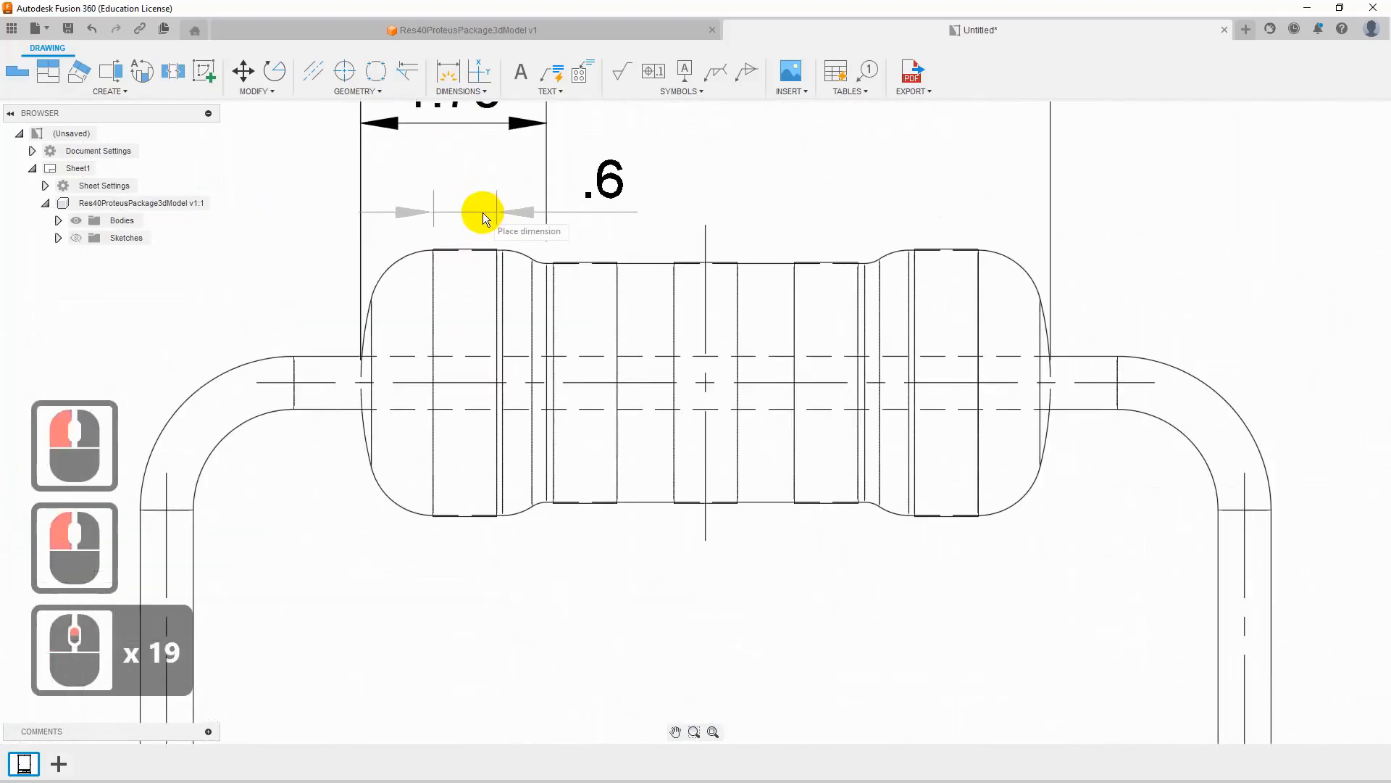
{"action": "left_click", "coordinate": [487, 194]}
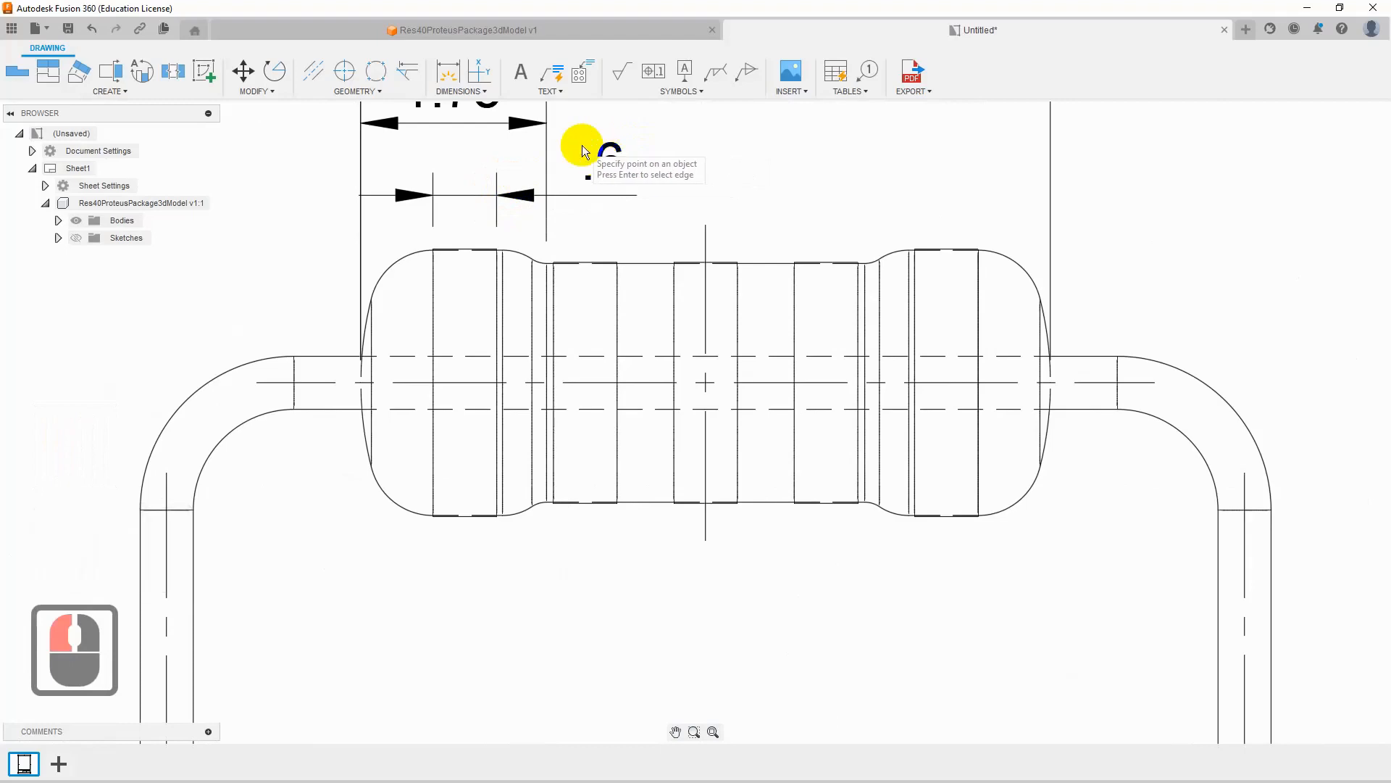
Step: Dimension the height difference between the left shoulder and the narrow middle section, placing it to the right of the resistor, and end dimensioning
{"action": "scroll", "coordinate": [613, 268], "scroll_direction": "up", "scroll_amount": 5}
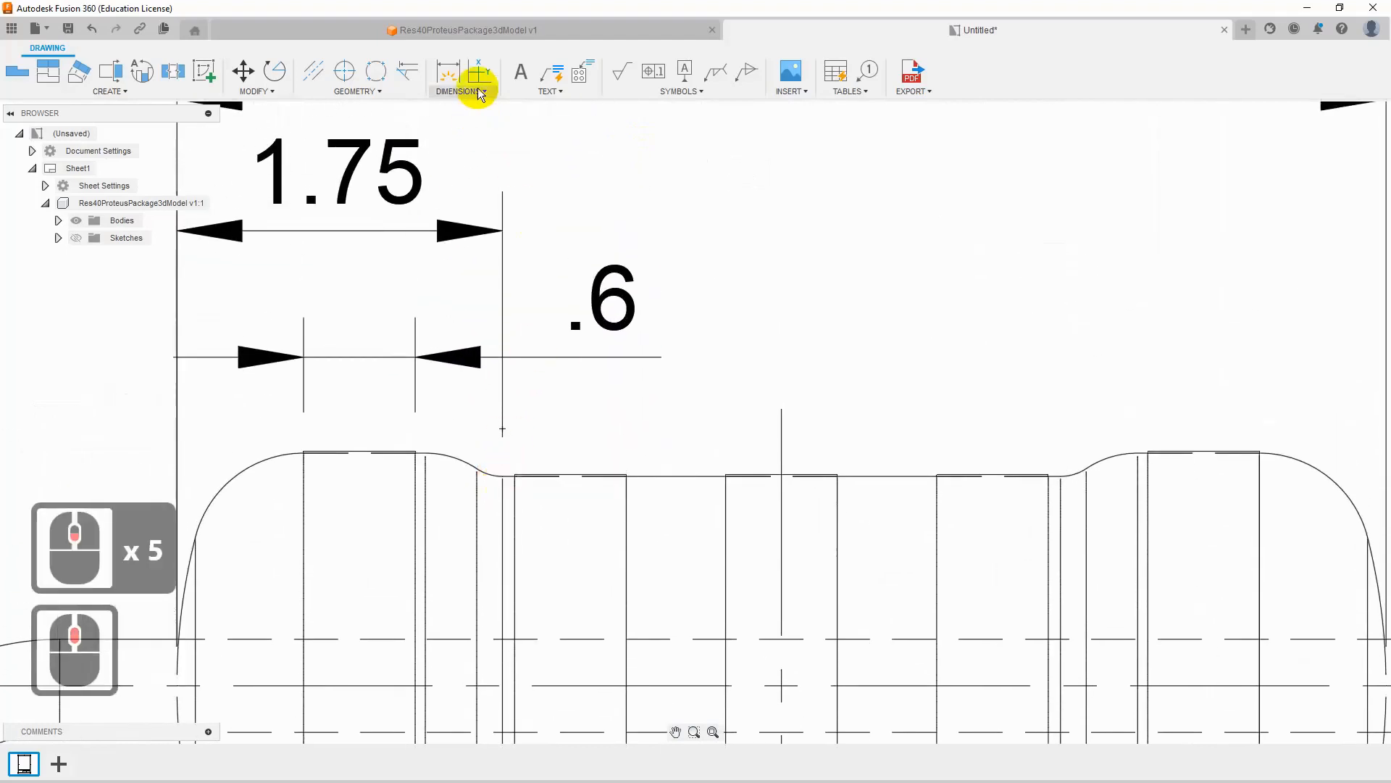
{"action": "left_click", "coordinate": [502, 475]}
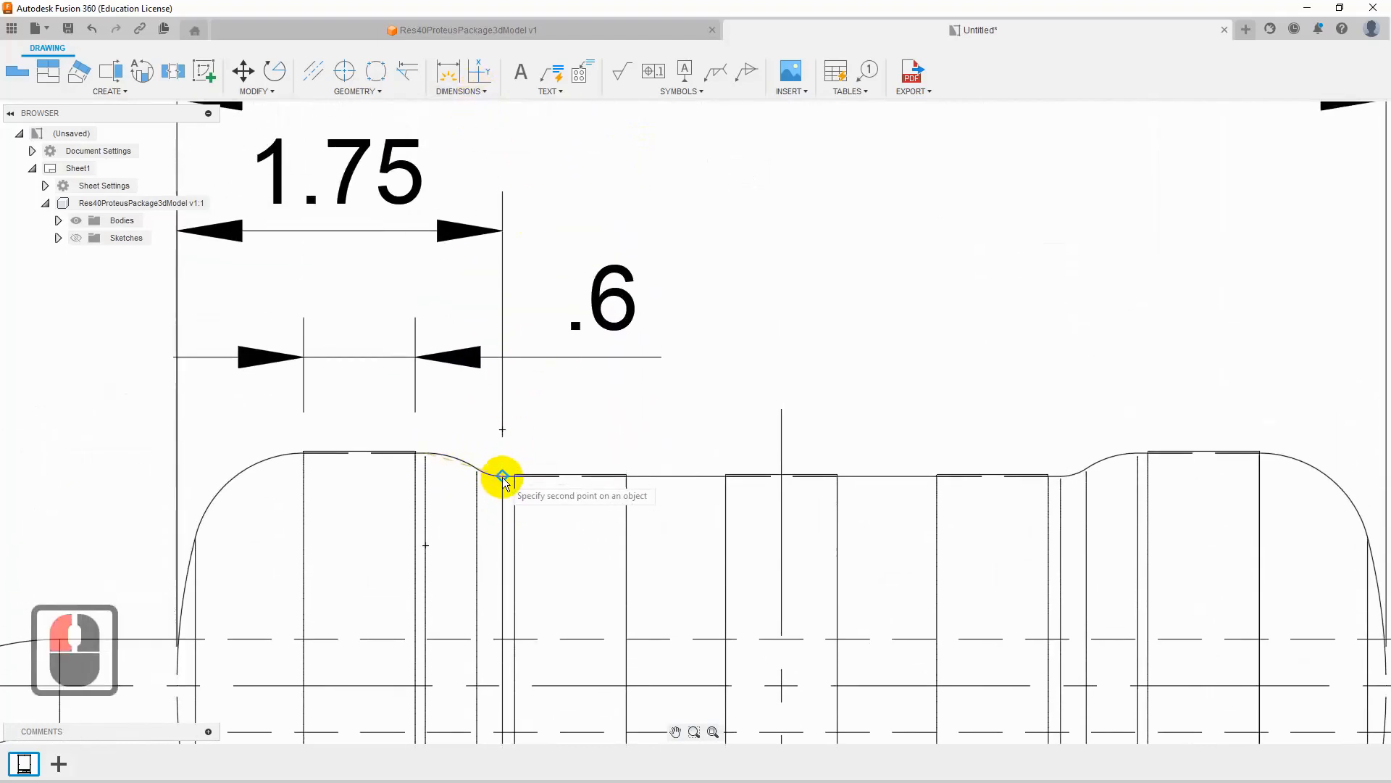
{"action": "scroll", "coordinate": [360, 424], "scroll_direction": "down", "scroll_amount": 15}
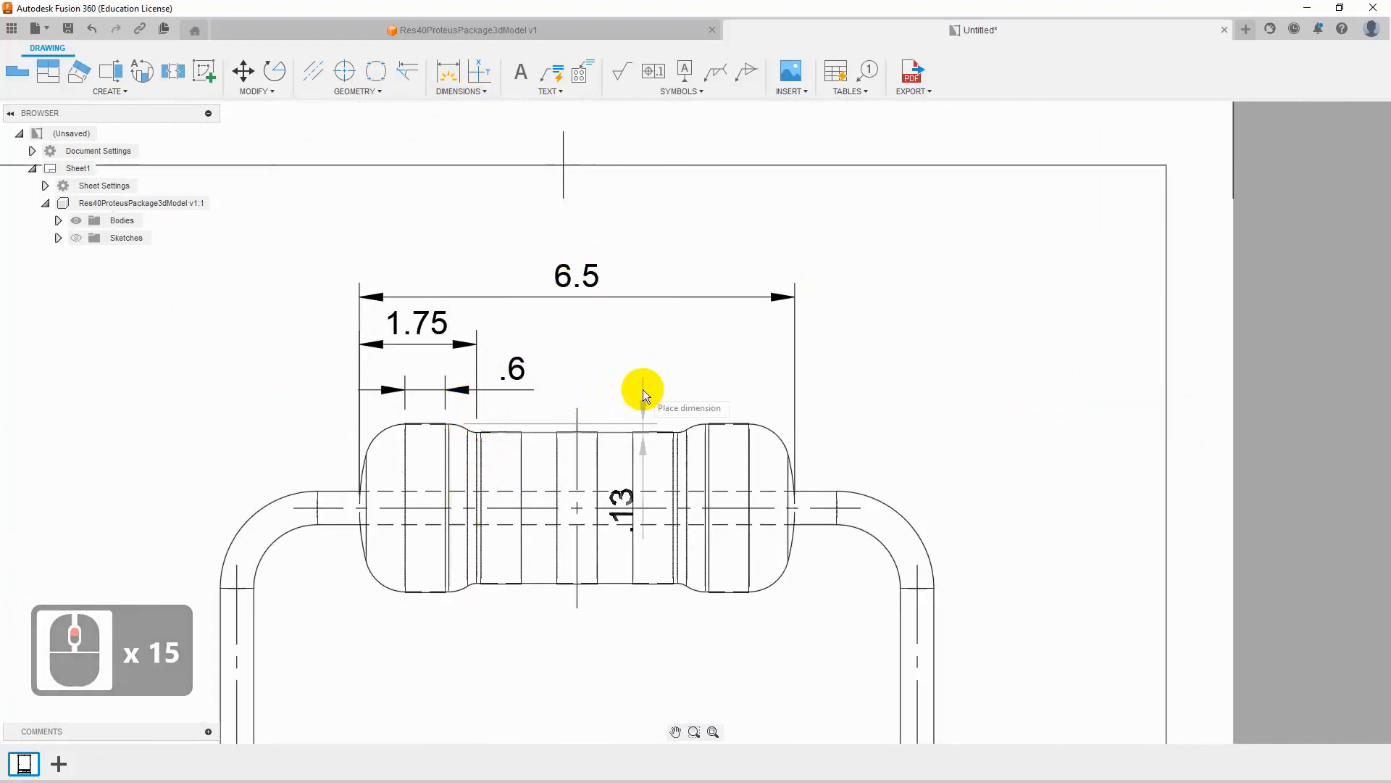
{"action": "left_click", "coordinate": [970, 446]}
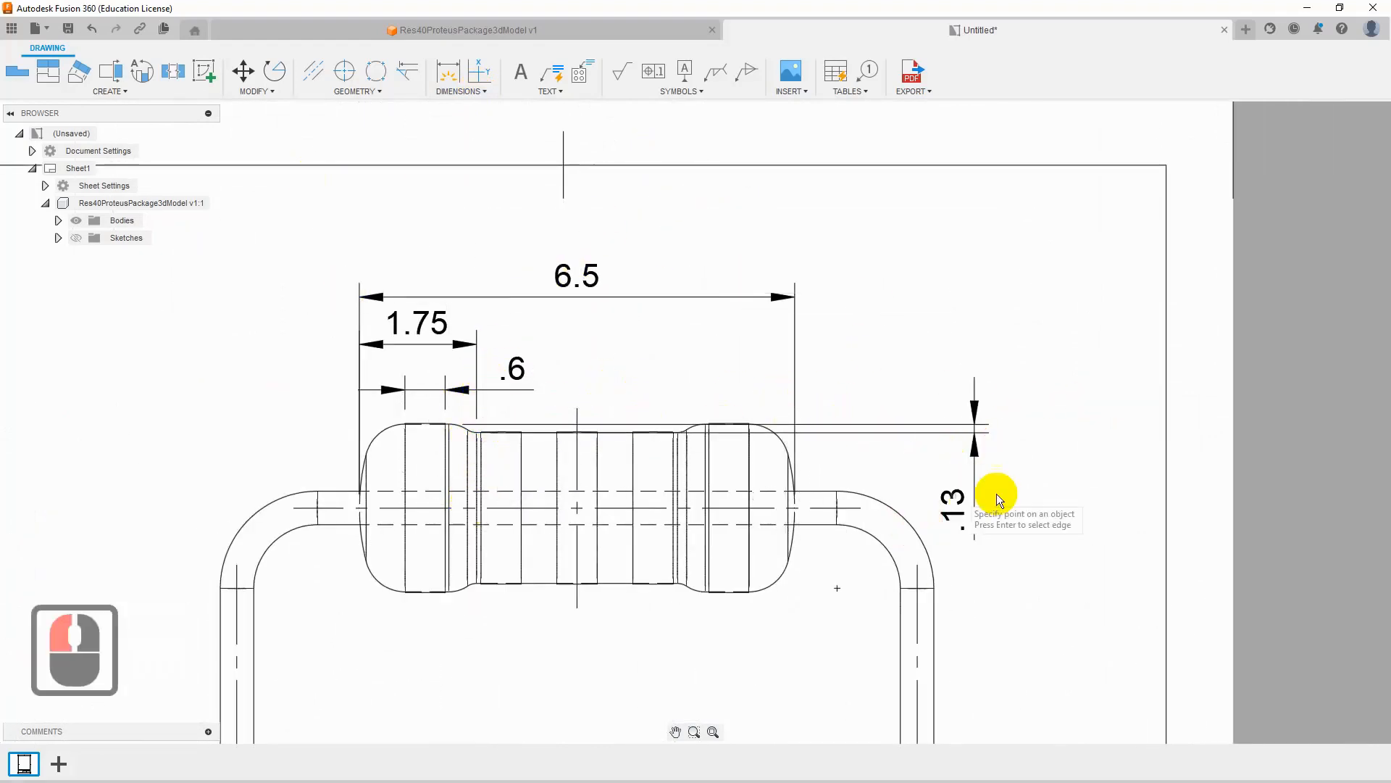
{"action": "right_click", "coordinate": [863, 311]}
{"action": "left_click", "coordinate": [983, 398]}
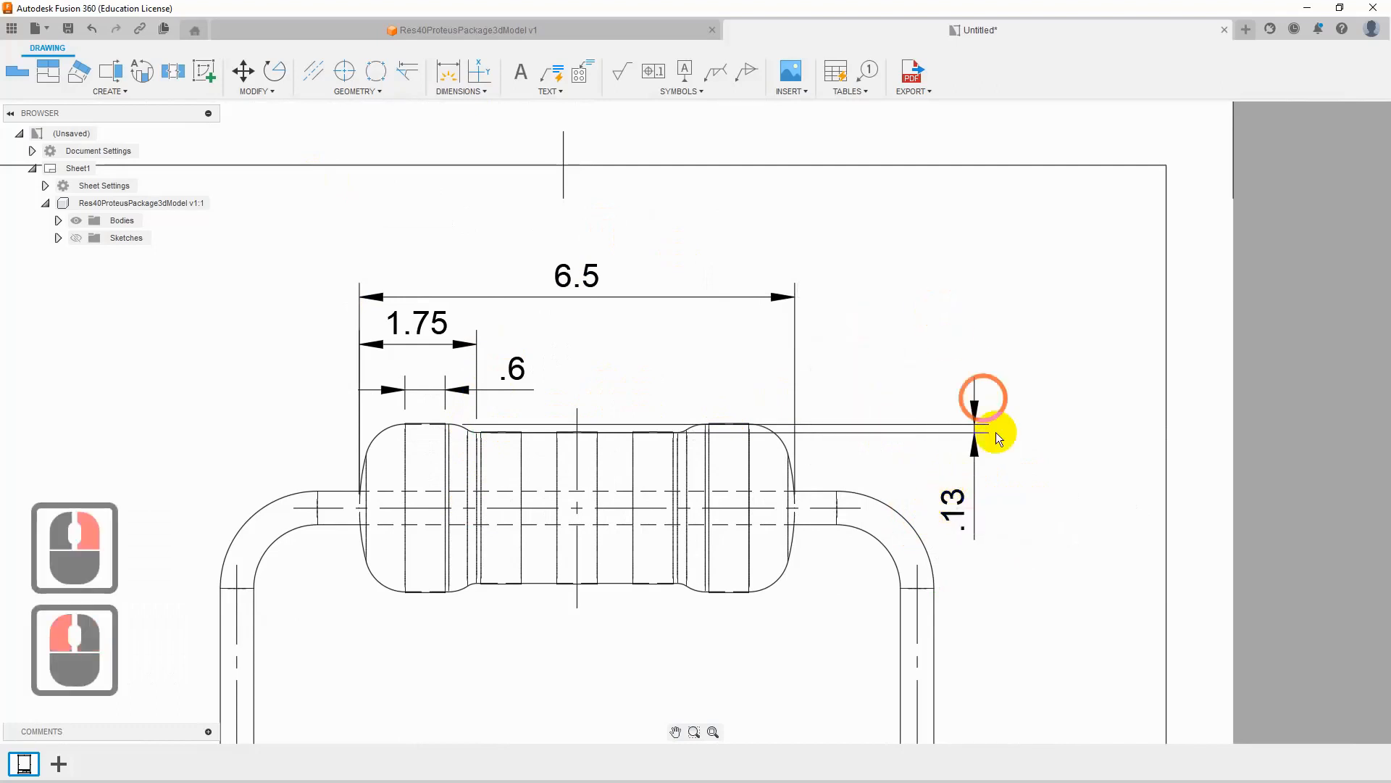
Step: Move the shoulder height dimension close to the body's center and its text above the body
{"action": "left_click", "coordinate": [975, 408]}
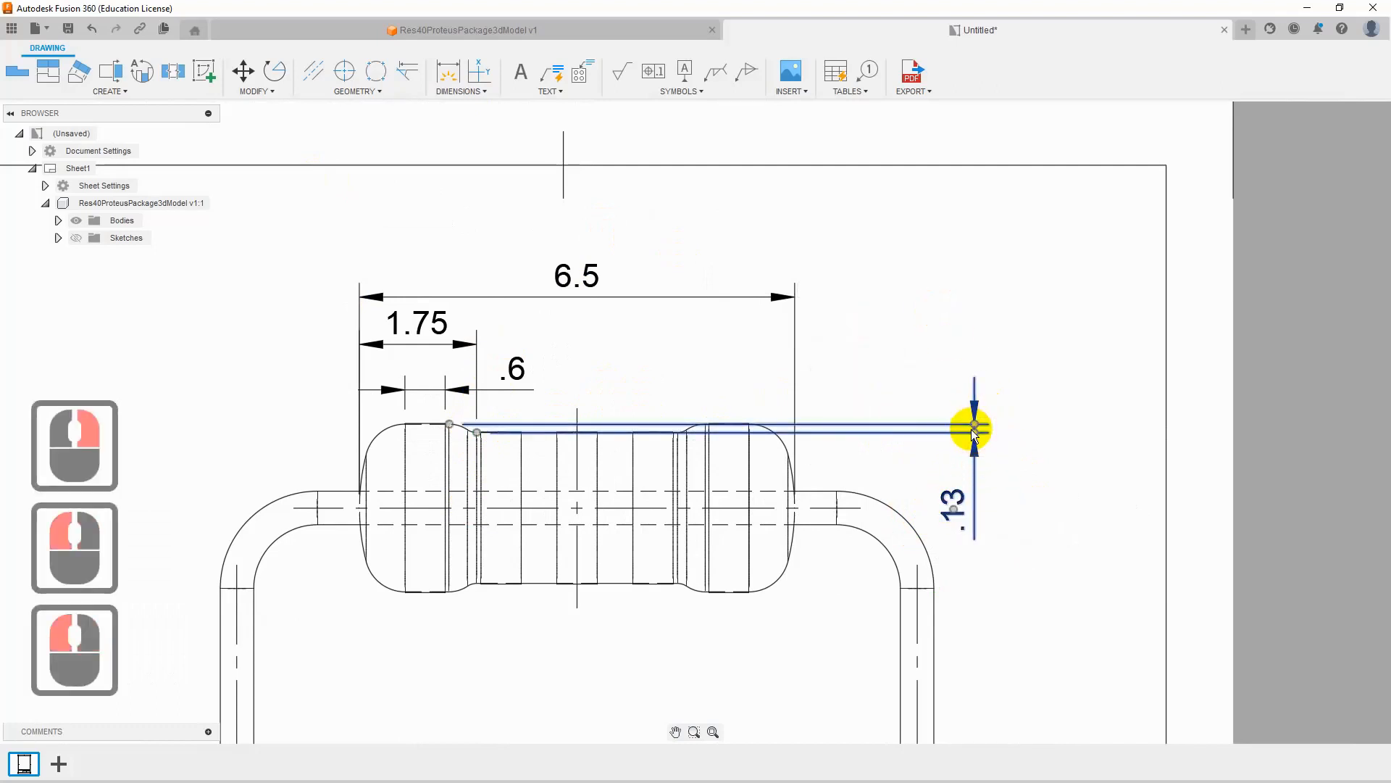
{"action": "left_click", "coordinate": [499, 439]}
{"action": "left_click", "coordinate": [477, 510]}
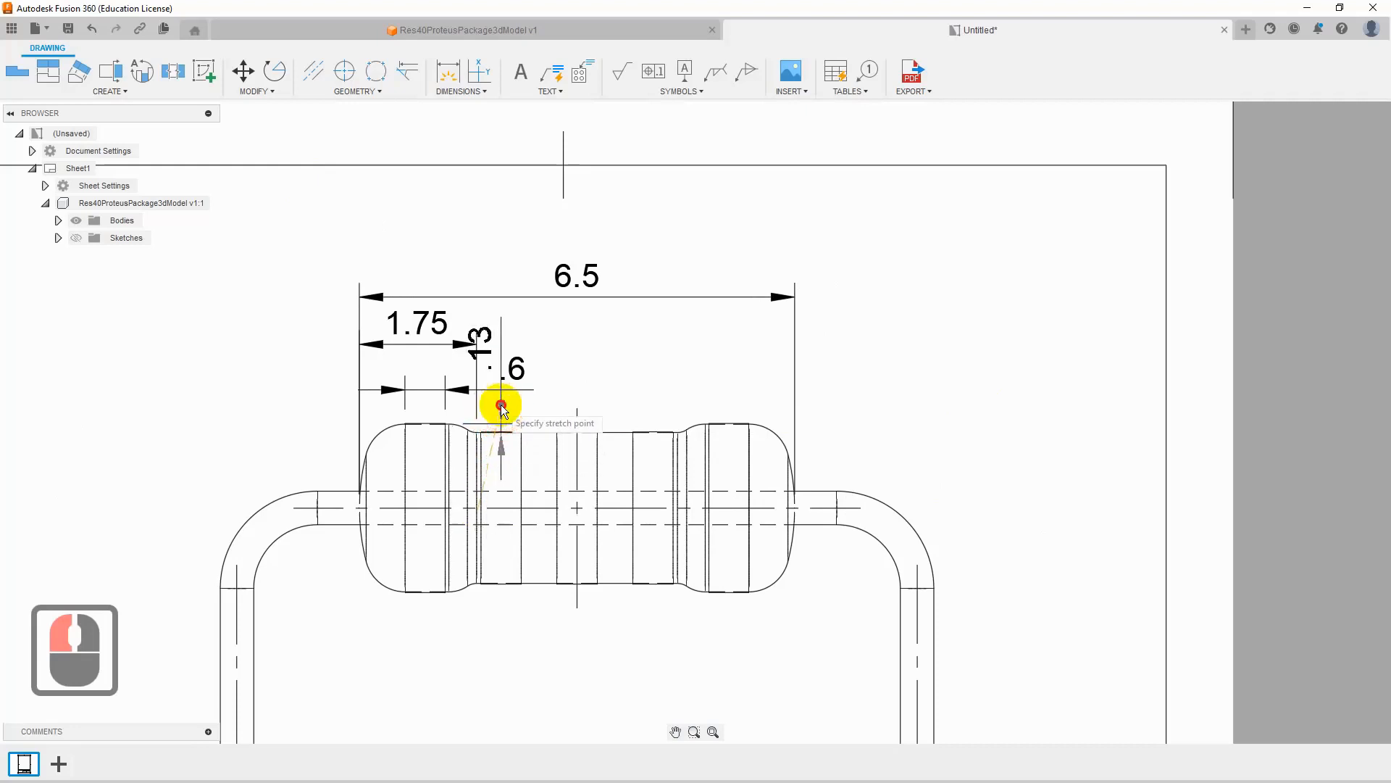
{"action": "left_click", "coordinate": [503, 338]}
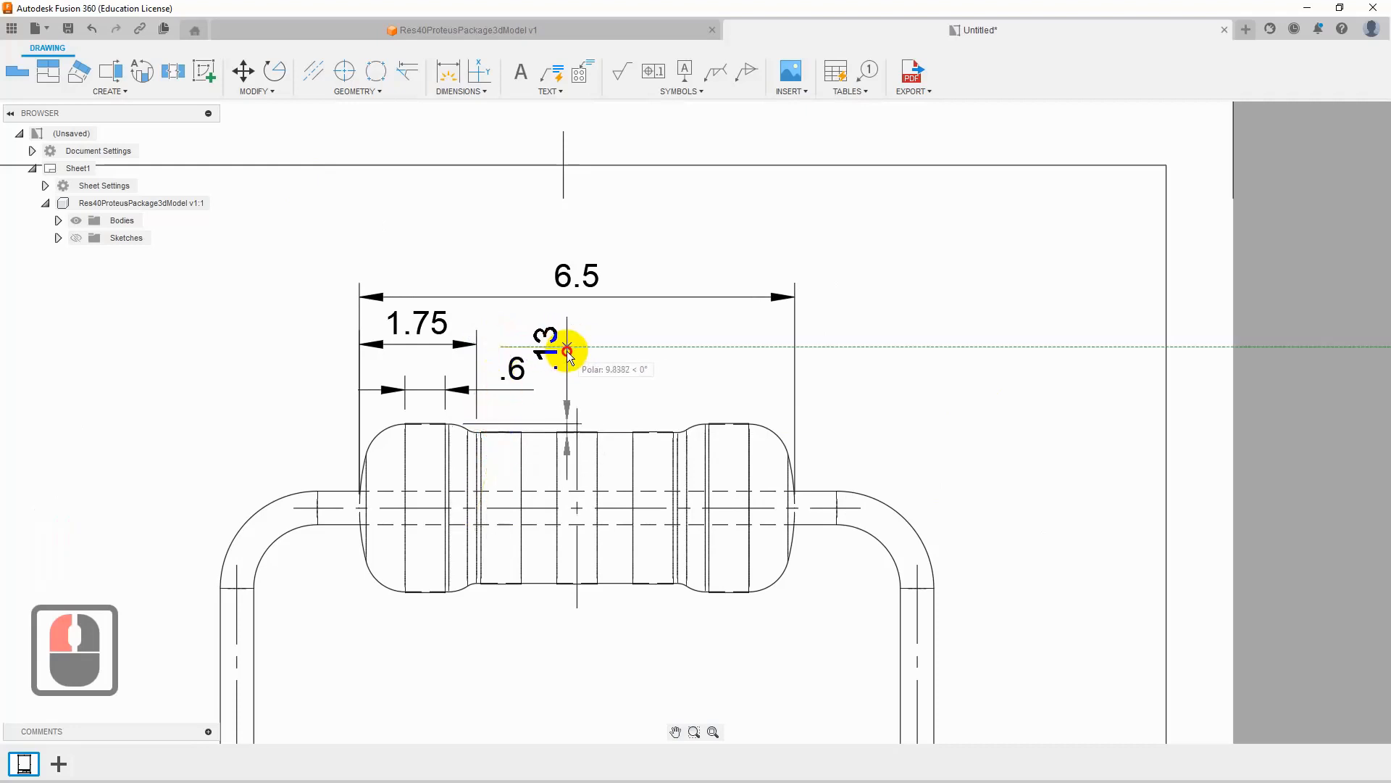
{"action": "left_click", "coordinate": [550, 339]}
Step: Replace the shoulder height dimension's text with .125
{"action": "double_click", "coordinate": [550, 340]}
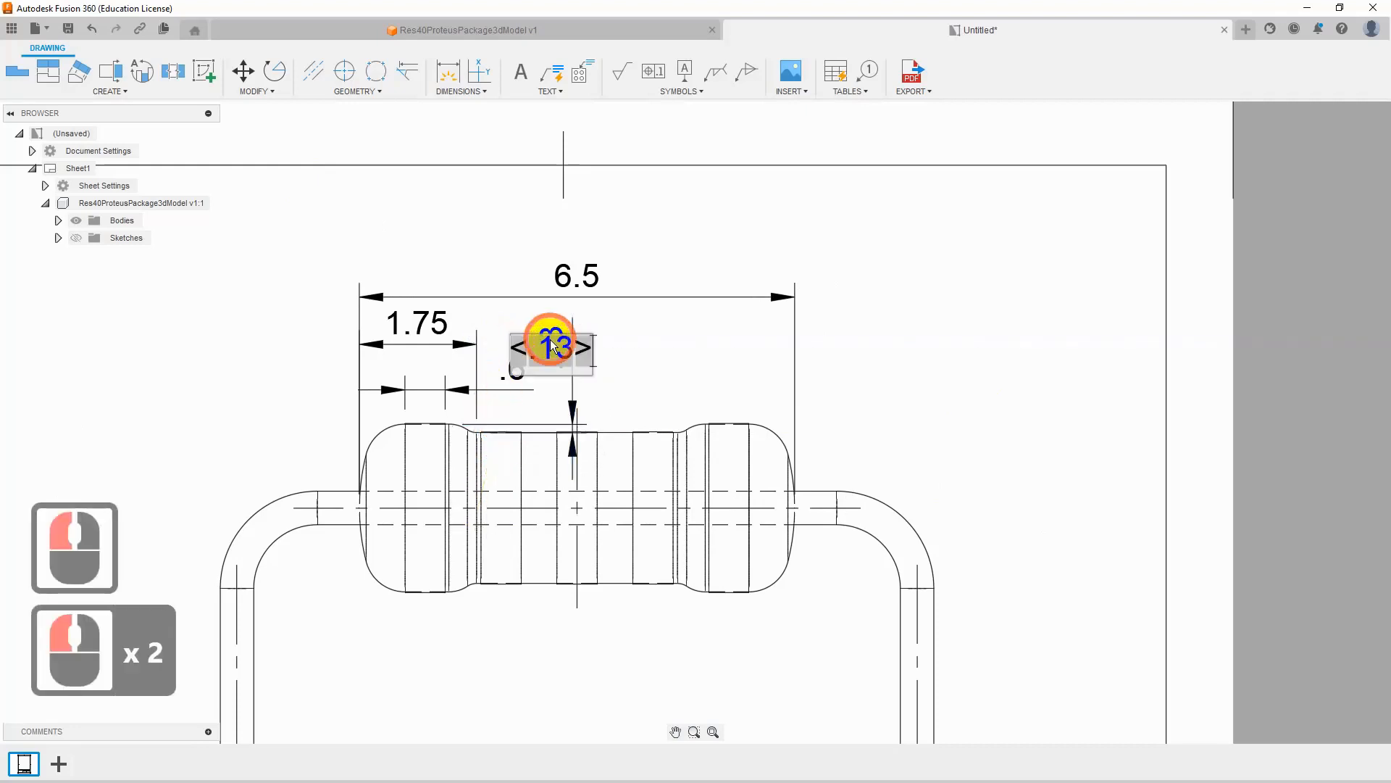
{"action": "left_click", "coordinate": [588, 352]}
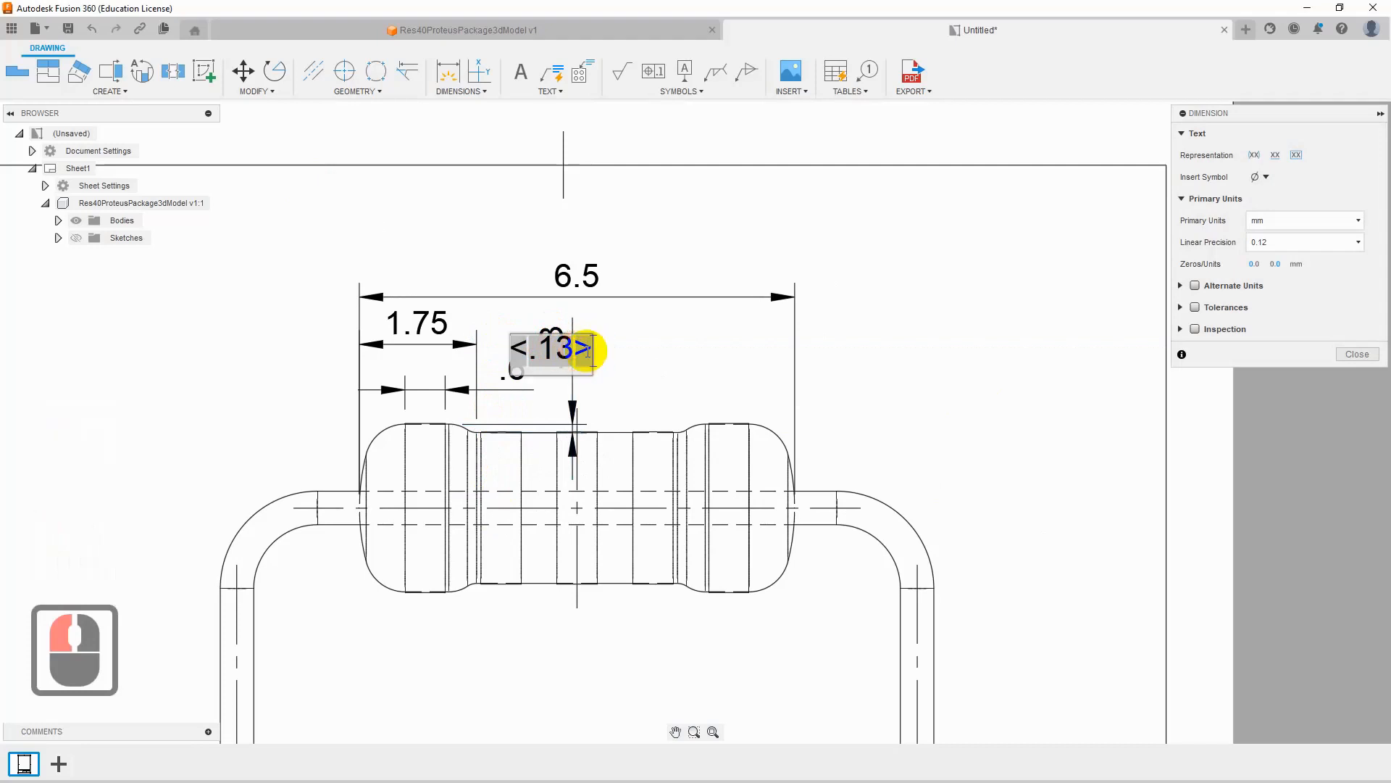
{"action": "key", "text": "BackSpace"}
{"action": "key", "text": "BackSpace"}
{"action": "key", "text": "BackSpace"}
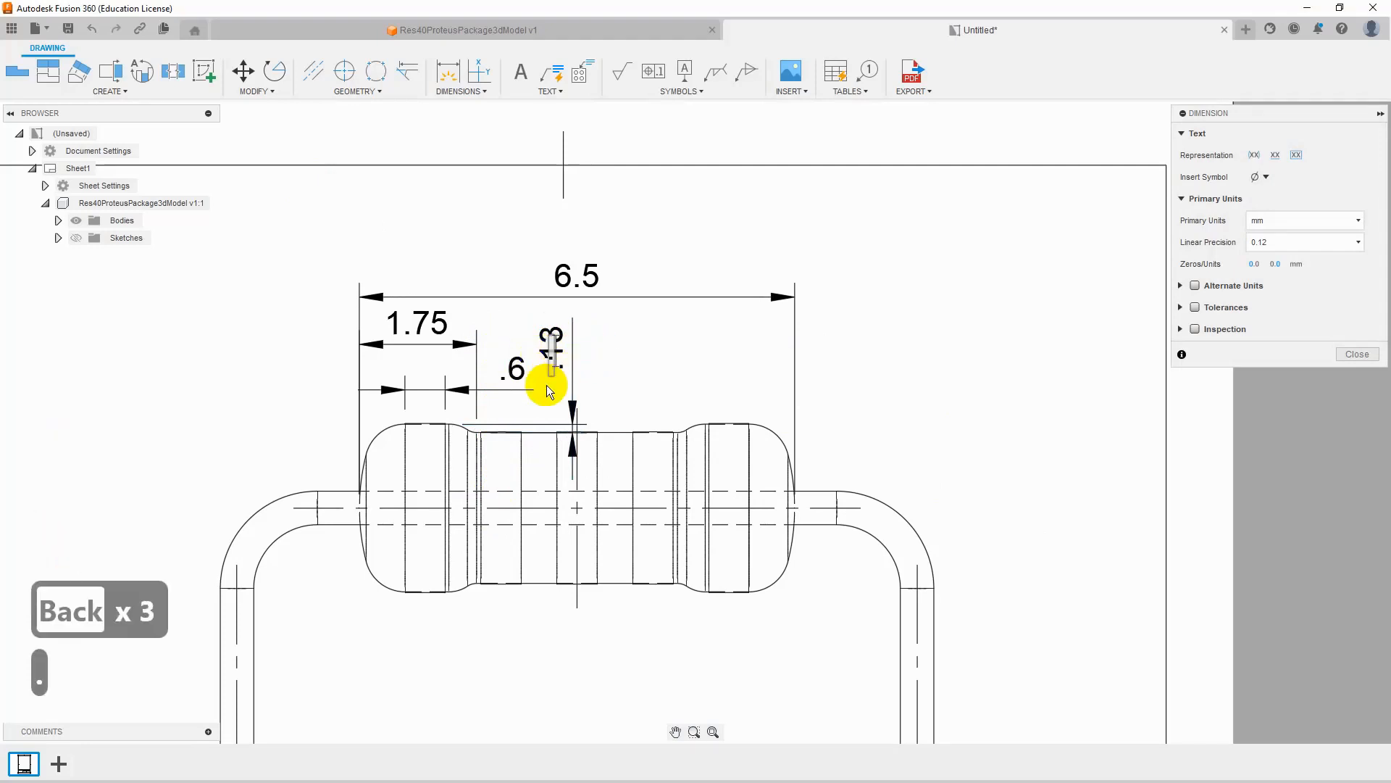
{"action": "type", "text": ".125"}
{"action": "key", "text": "Return"}
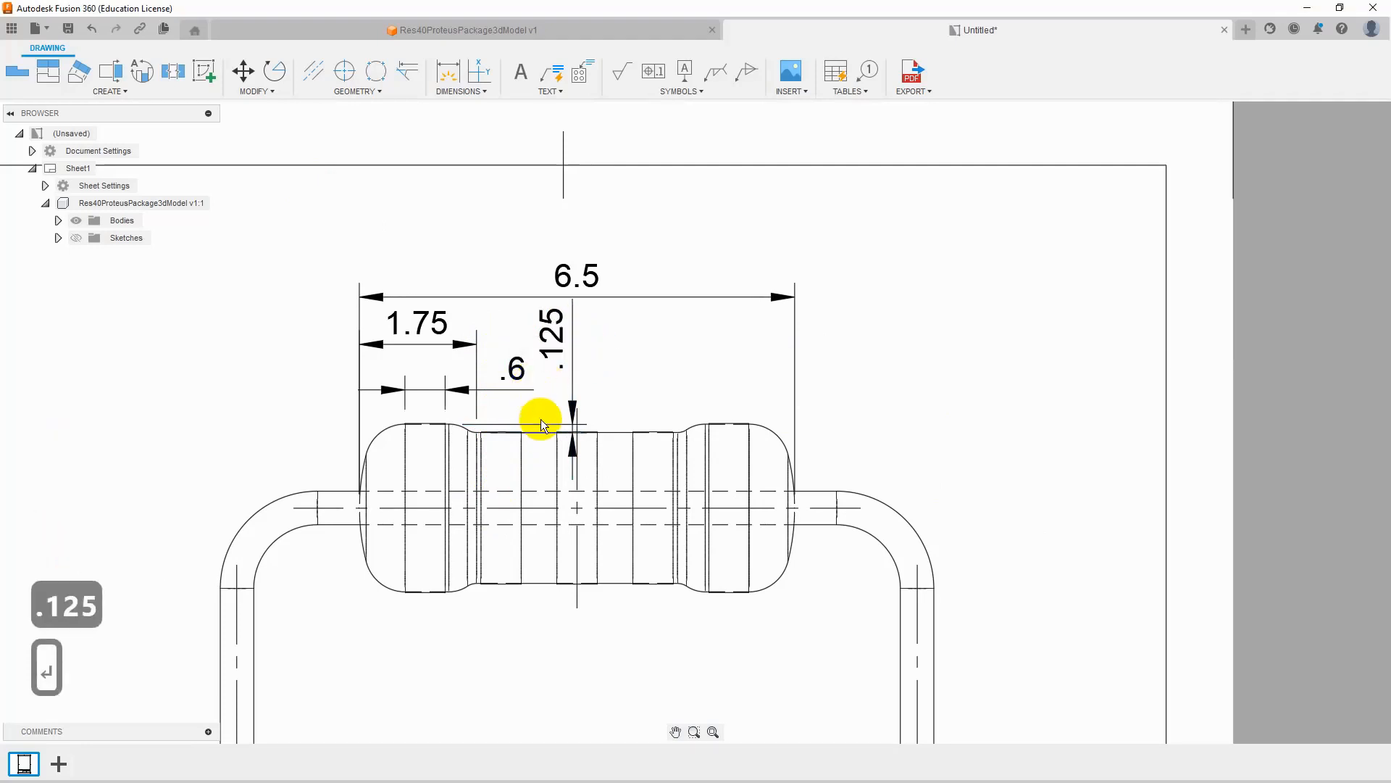
Step: Dimension the radius of the small concave fillet where the narrow middle section meets the right shoulder, and end dimensioning
{"action": "left_click", "coordinate": [461, 91]}
{"action": "left_click", "coordinate": [466, 181]}
{"action": "scroll", "coordinate": [659, 441], "scroll_direction": "up", "scroll_amount": 8}
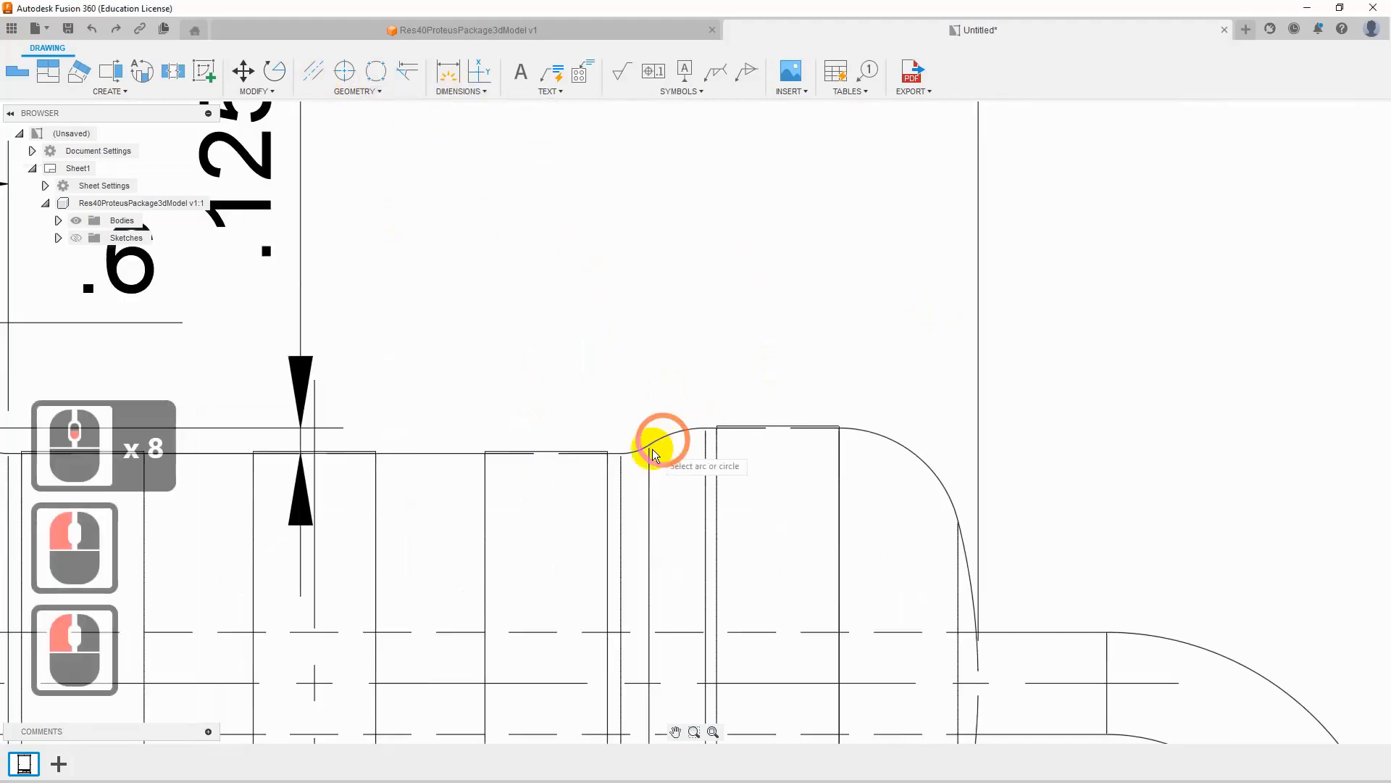
{"action": "left_click", "coordinate": [636, 441]}
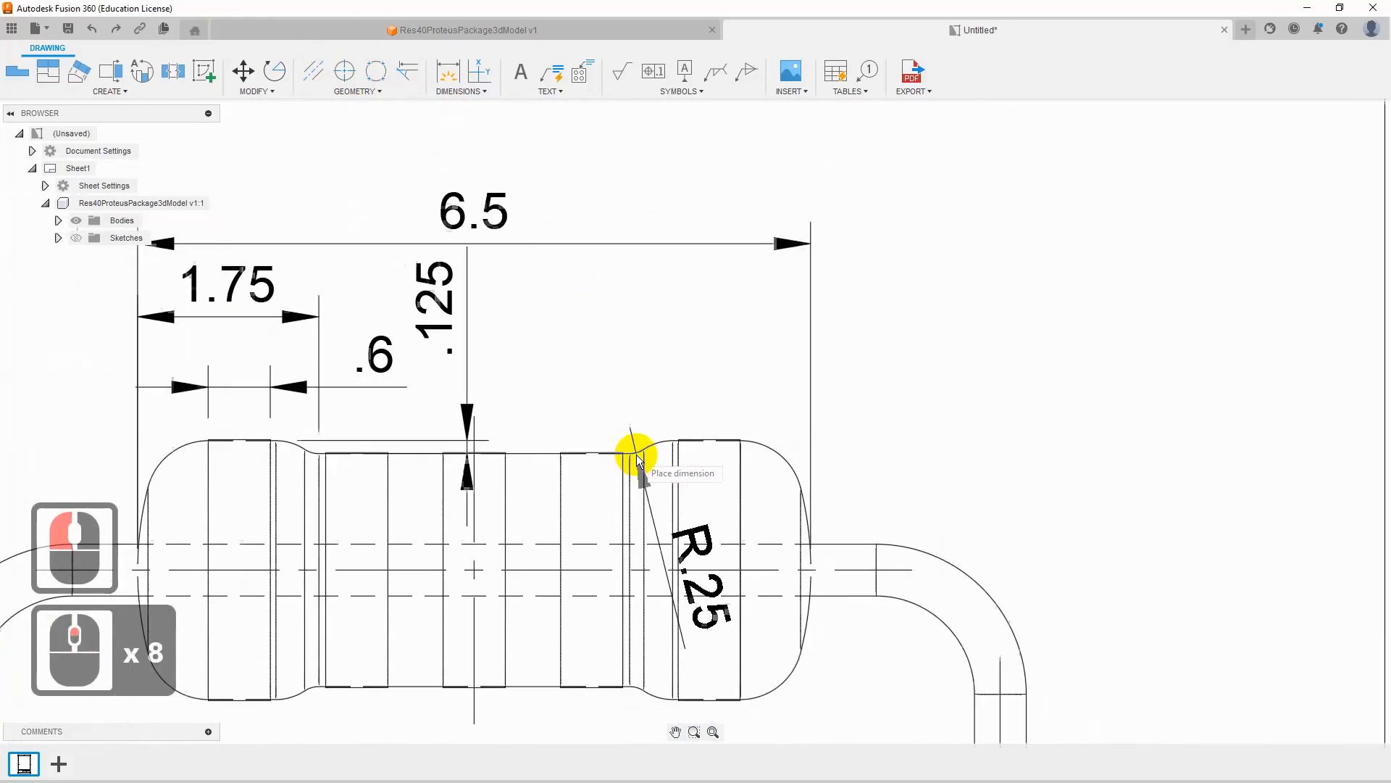
{"action": "scroll", "coordinate": [638, 453], "scroll_direction": "down", "scroll_amount": 8}
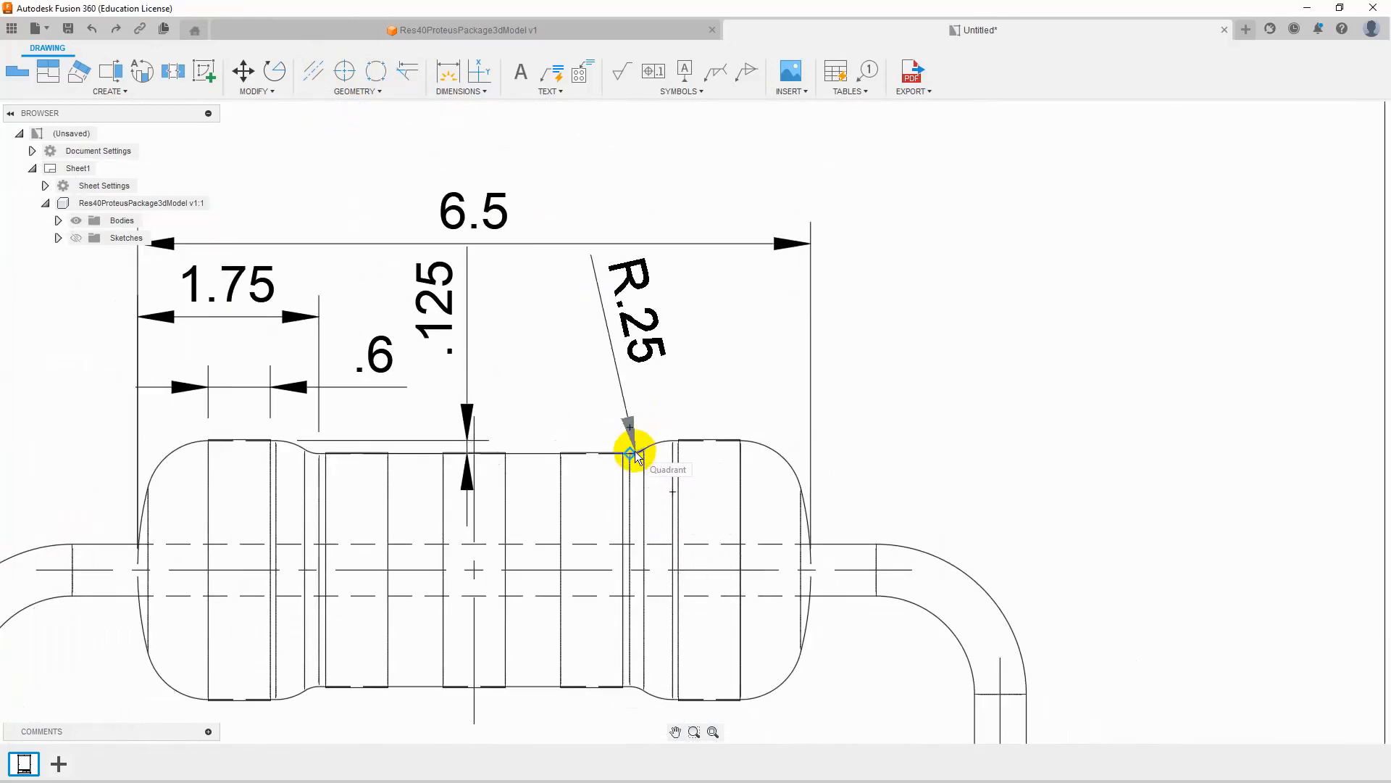
{"action": "scroll", "coordinate": [637, 455], "scroll_direction": "up", "scroll_amount": 5}
{"action": "scroll", "coordinate": [636, 455], "scroll_direction": "up", "scroll_amount": 4}
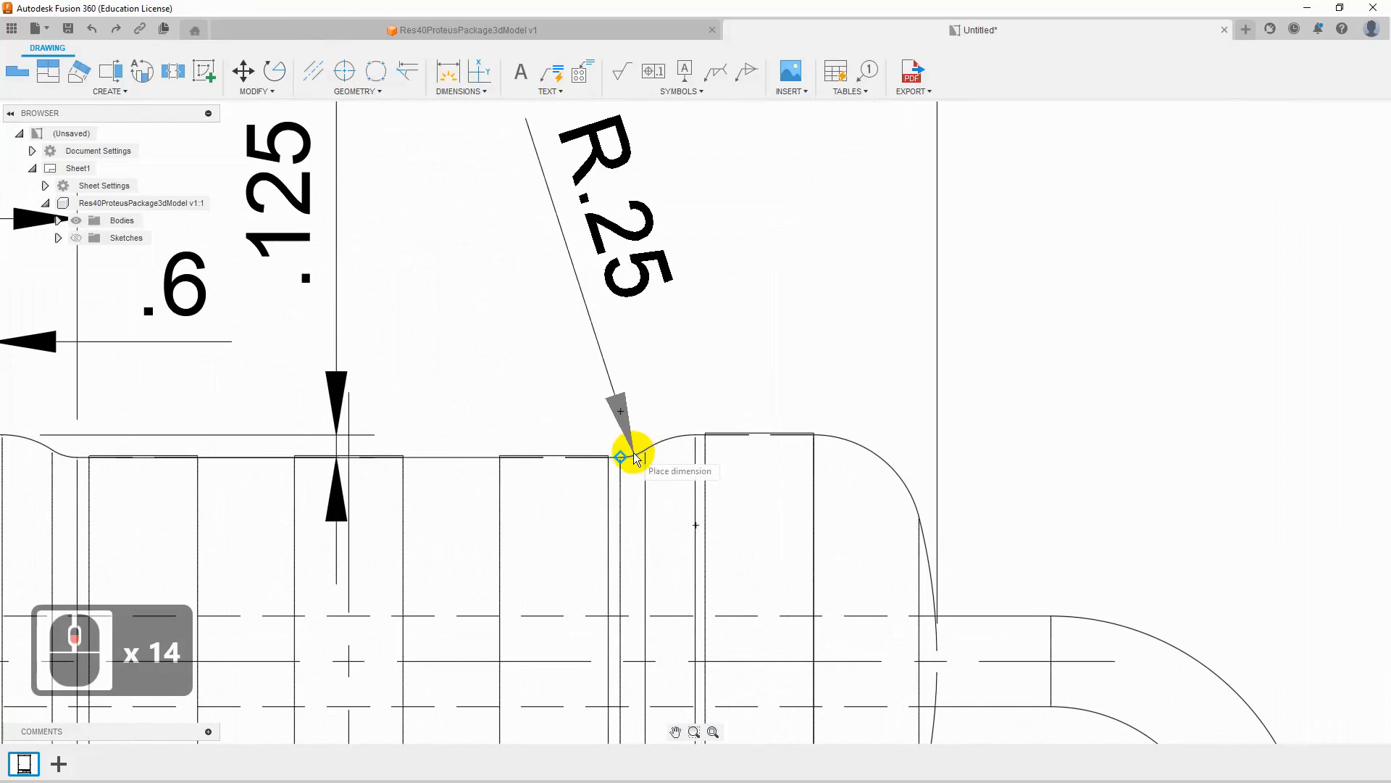
{"action": "middle_click_drag", "start_coordinate": [631, 453], "coordinate": [582, 426], "text": "shift"}
{"action": "scroll", "coordinate": [616, 600], "scroll_direction": "down", "scroll_amount": 6}
{"action": "right_click", "coordinate": [596, 254]}
{"action": "left_click", "coordinate": [656, 257]}
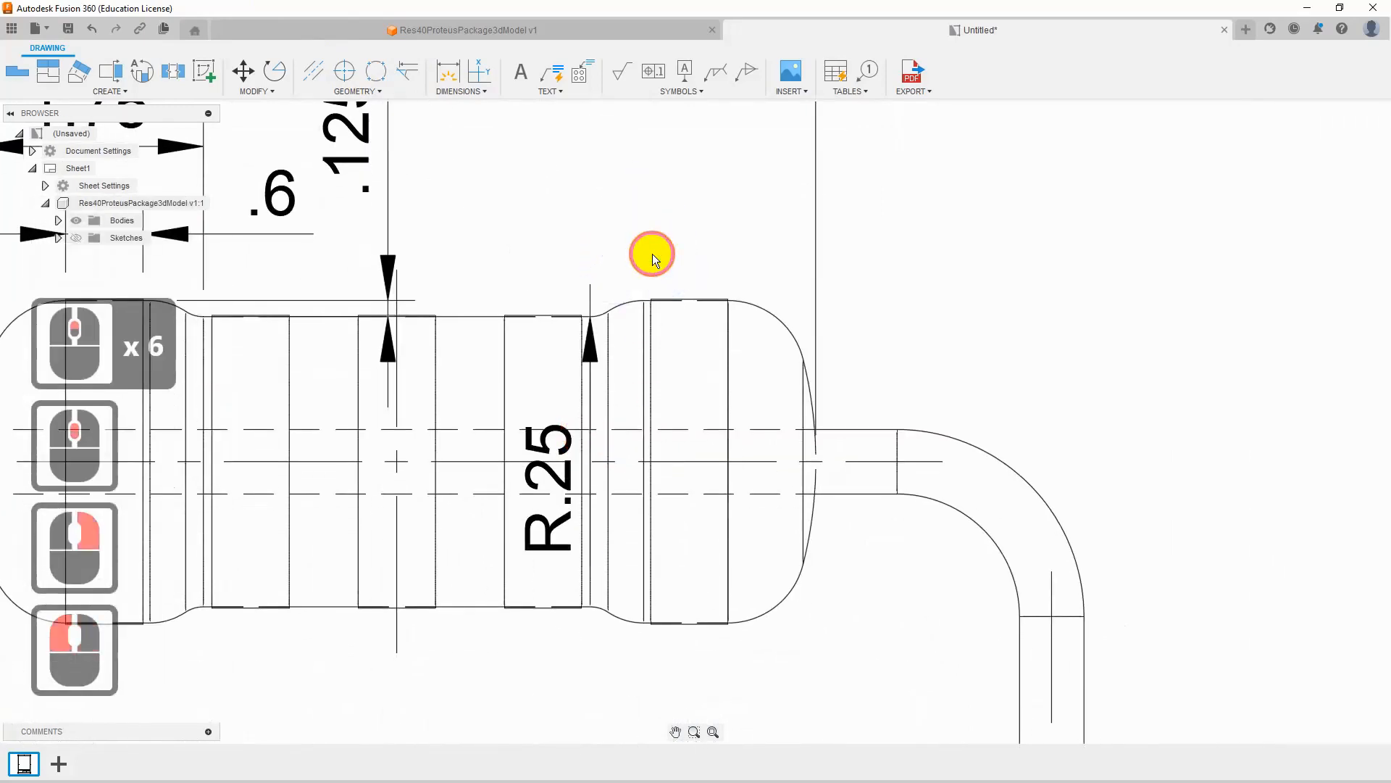
Step: Move the right fillet's radius dimension above the body and set its arrowhead on the fillet
{"action": "left_click_drag", "start_coordinate": [590, 487], "coordinate": [577, 239]}
{"action": "scroll", "coordinate": [594, 259], "scroll_direction": "down", "scroll_amount": 5}
{"action": "scroll", "coordinate": [594, 259], "scroll_direction": "up", "scroll_amount": 5}
{"action": "middle_click_drag", "start_coordinate": [594, 260], "coordinate": [604, 458]}
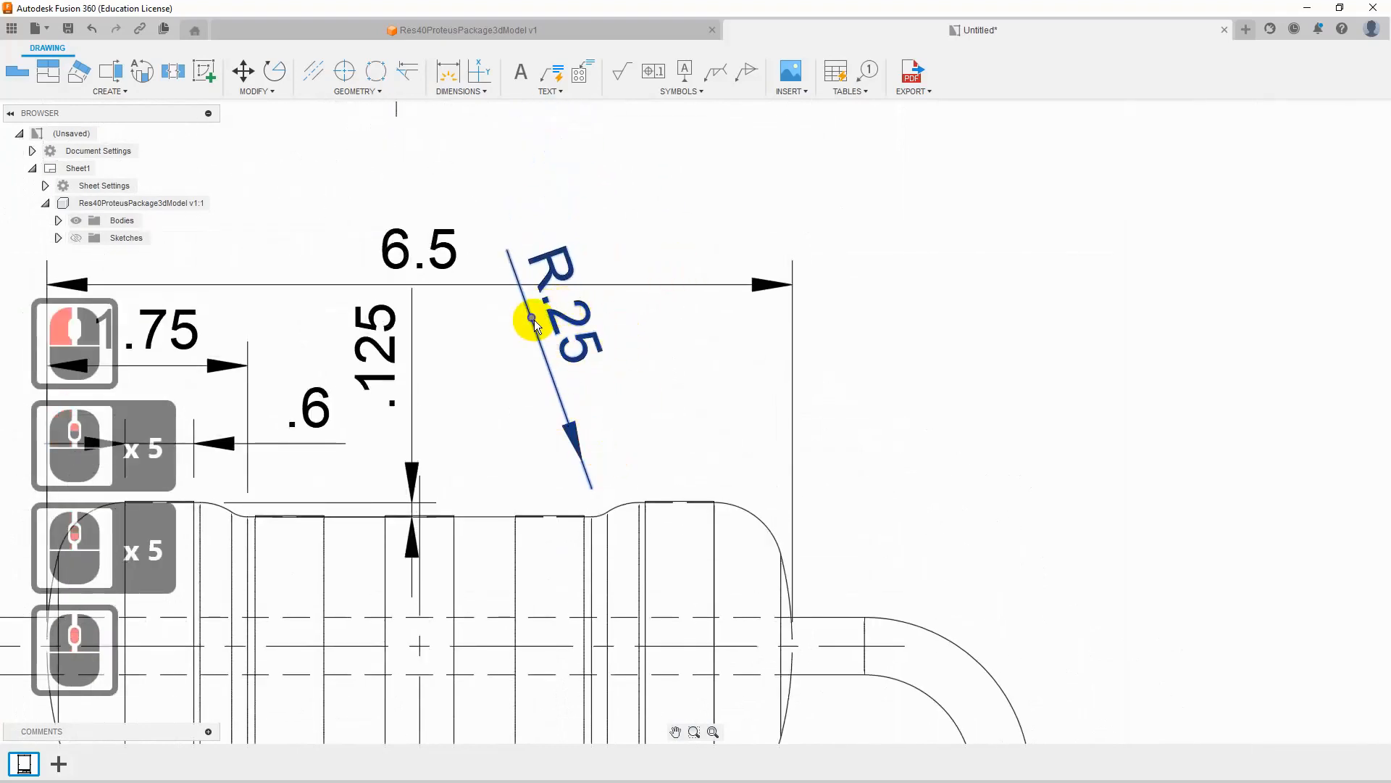
{"action": "left_click", "coordinate": [533, 319]}
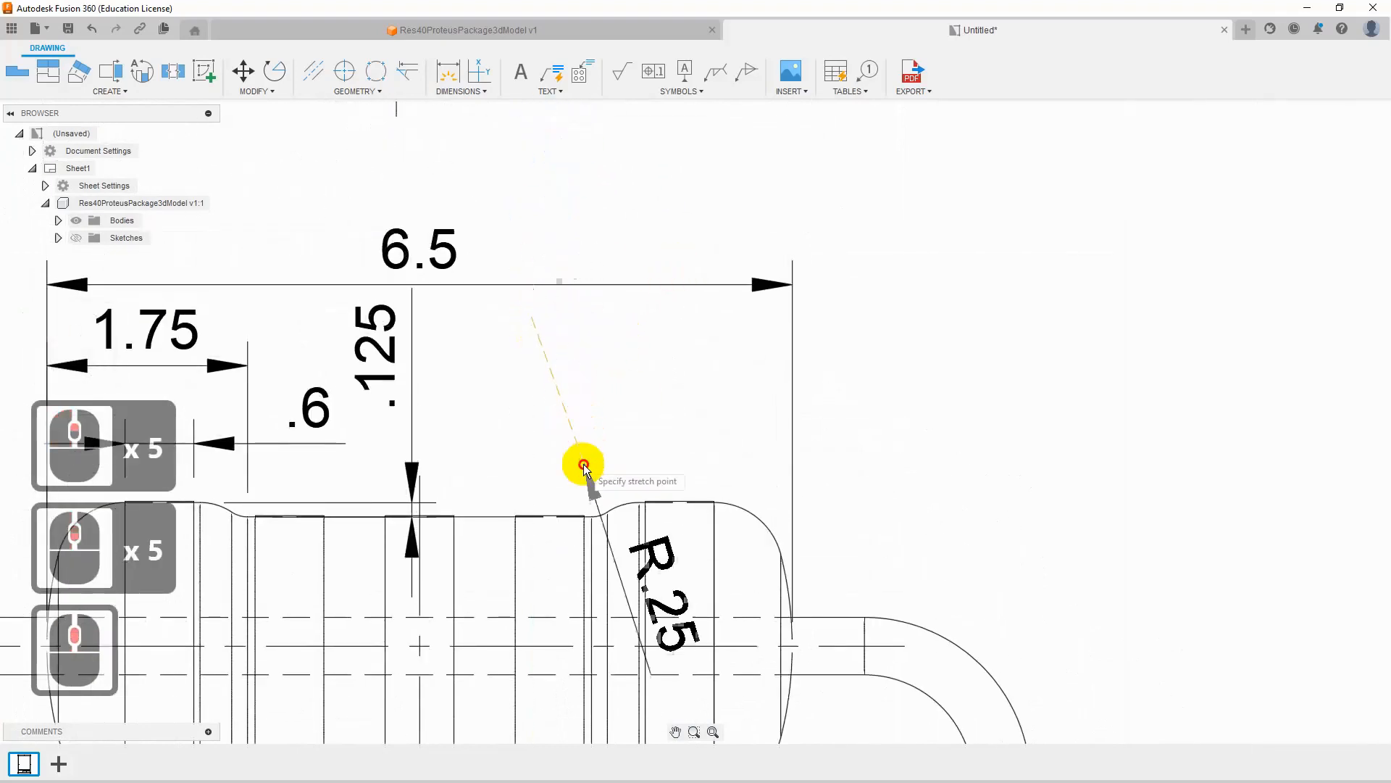
{"action": "left_click", "coordinate": [601, 514]}
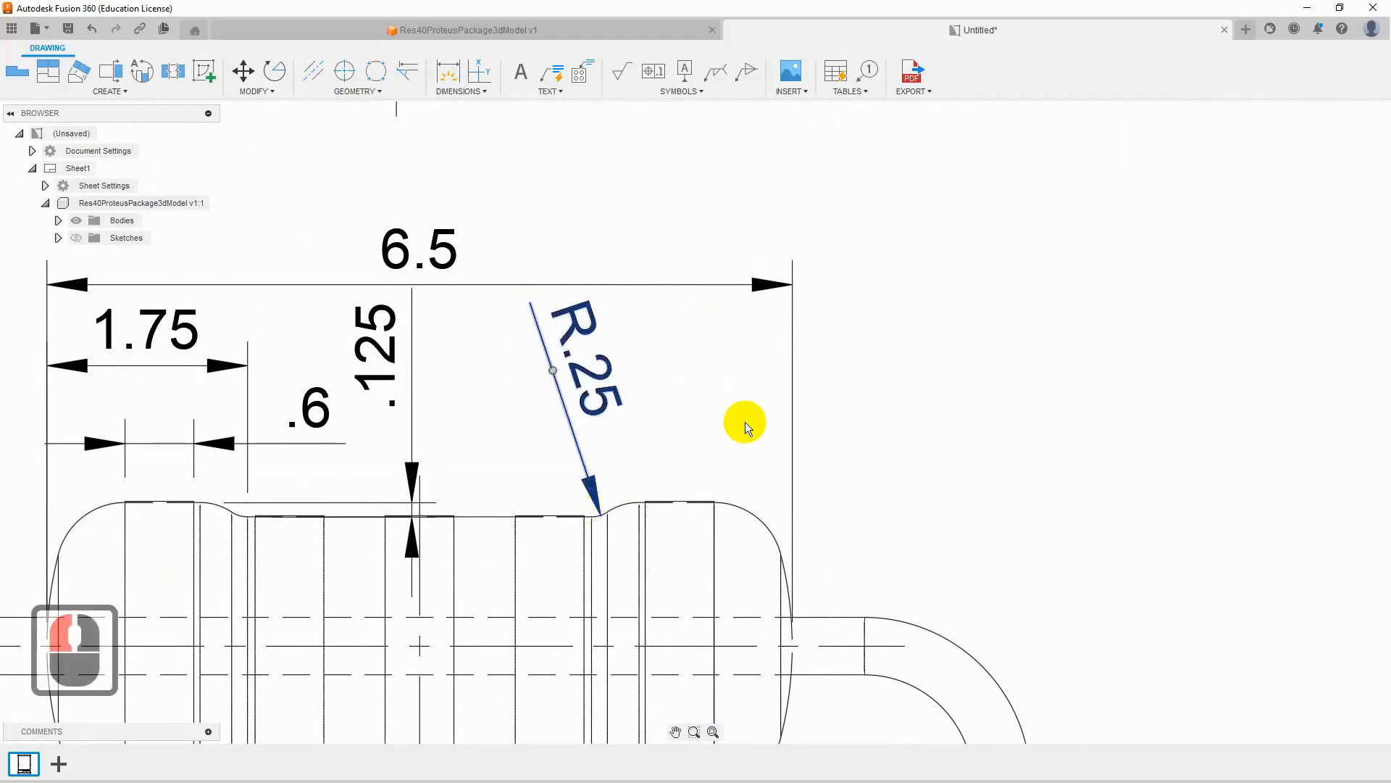
{"action": "left_click", "coordinate": [725, 263]}
Step: Dimension the radii of the body's upper right rounded corner and of its curved right end face, placing both outside the body
{"action": "scroll", "coordinate": [468, 401], "scroll_direction": "down", "scroll_amount": 4}
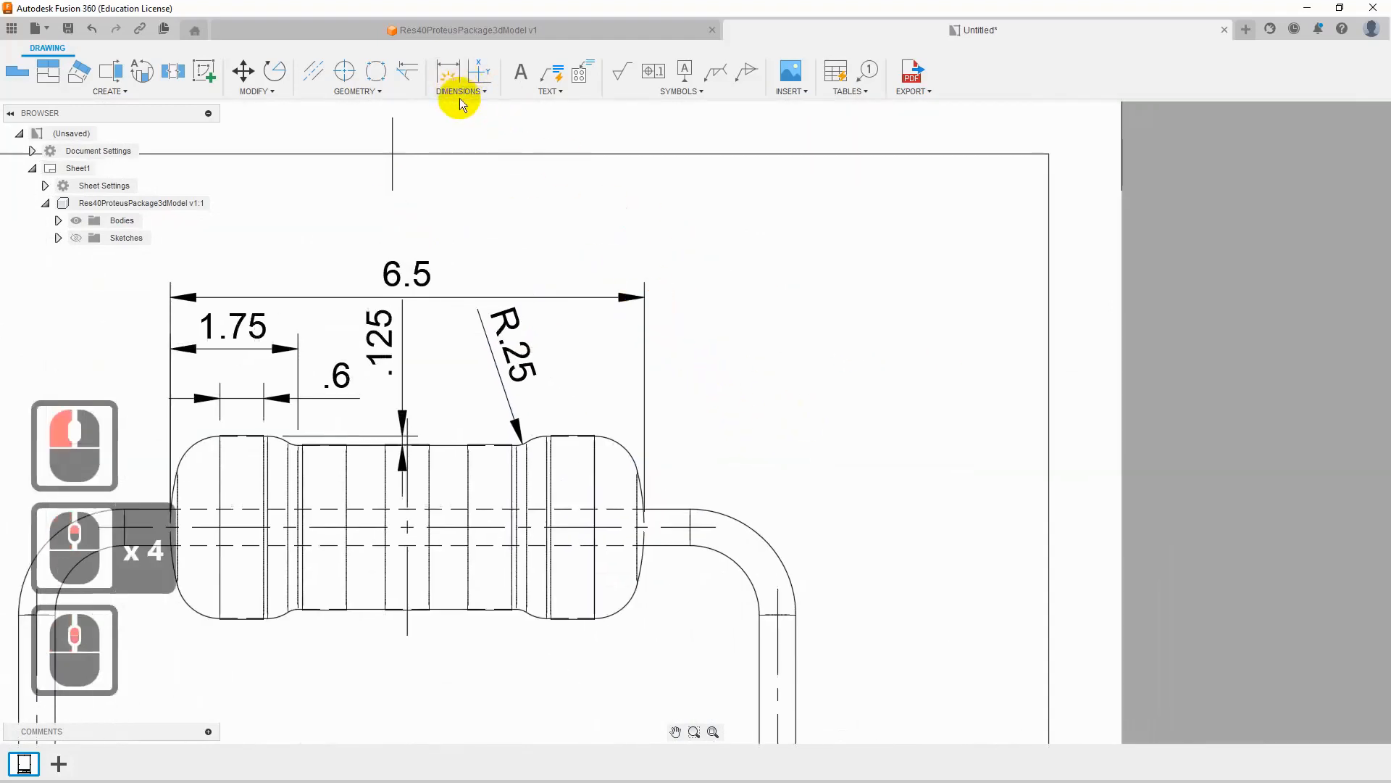
{"action": "left_click", "coordinate": [459, 92]}
{"action": "left_click", "coordinate": [552, 181]}
{"action": "left_click", "coordinate": [629, 446]}
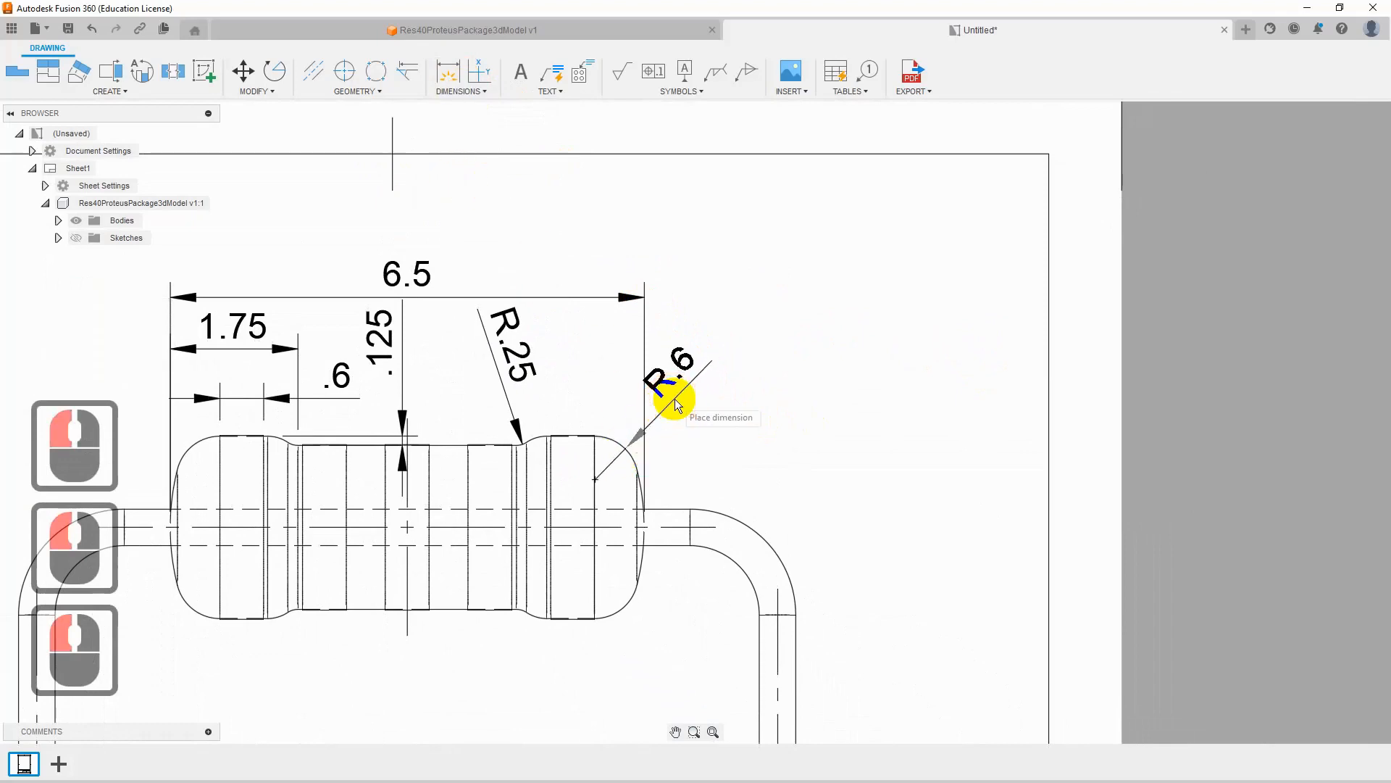
{"action": "left_click", "coordinate": [746, 382]}
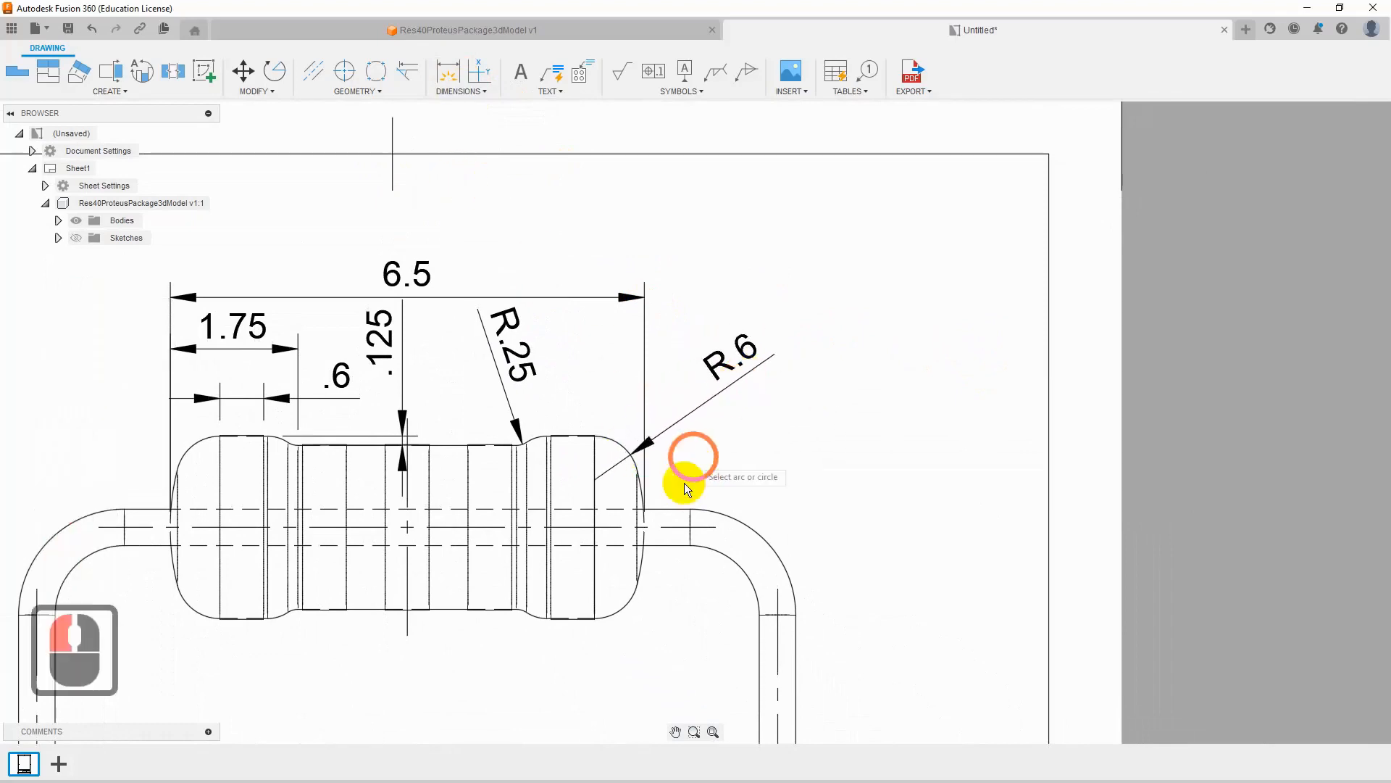
{"action": "scroll", "coordinate": [630, 519], "scroll_direction": "up", "scroll_amount": 11}
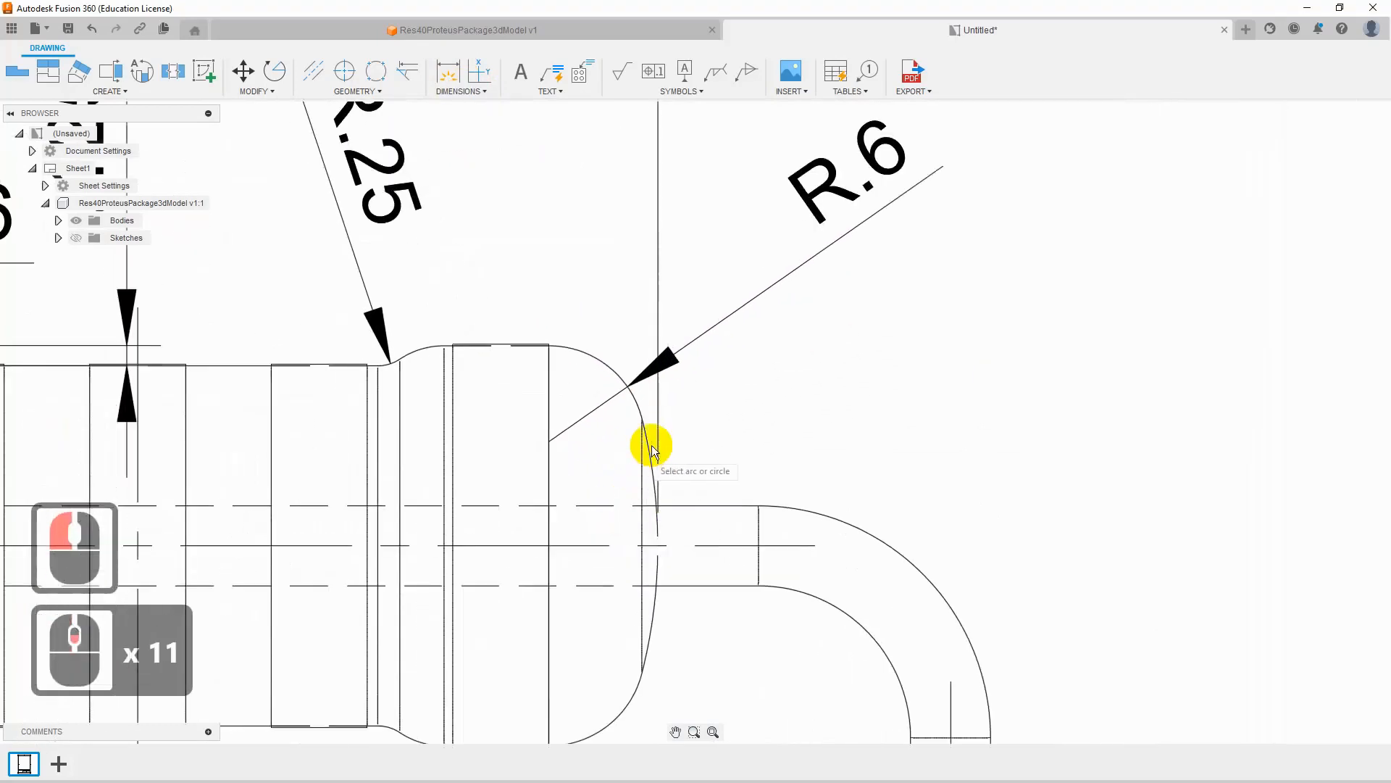
{"action": "left_click", "coordinate": [665, 451]}
{"action": "left_click", "coordinate": [858, 417]}
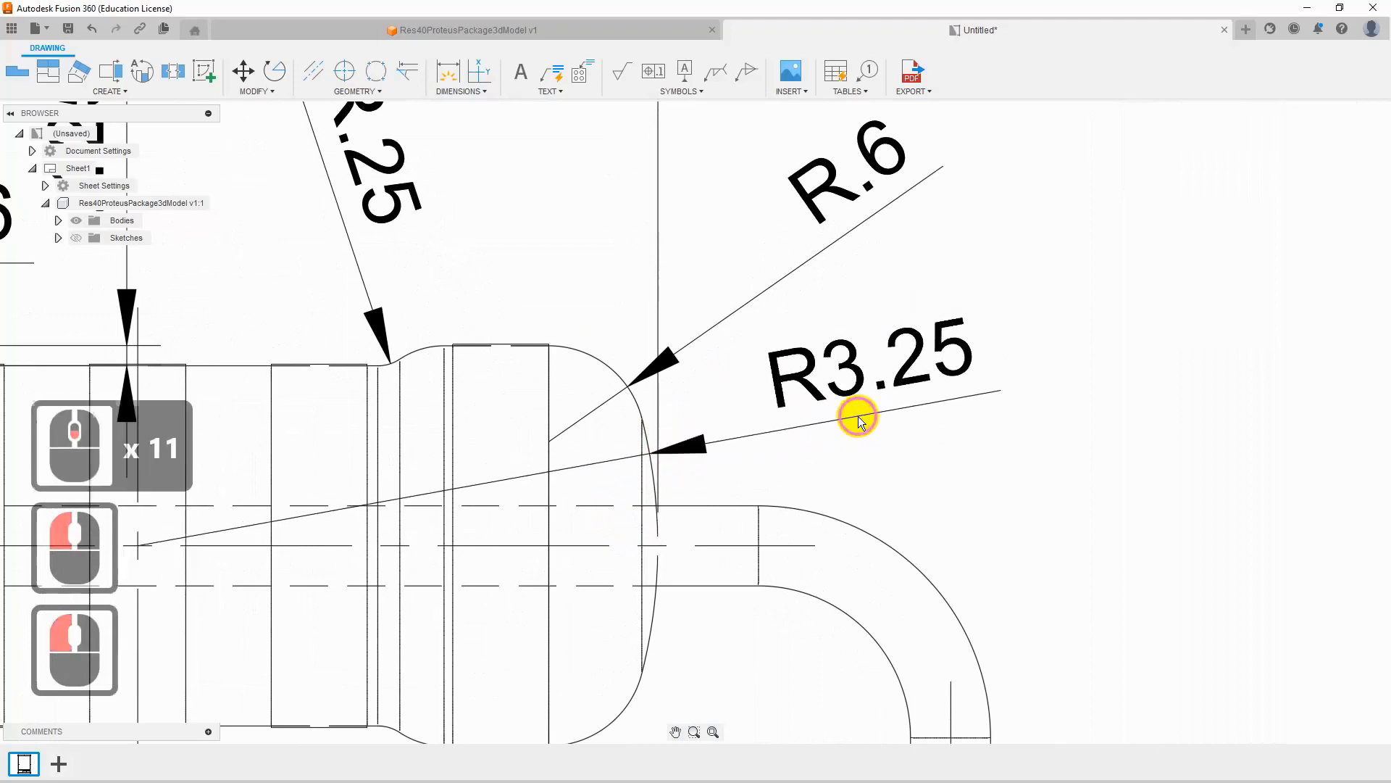
Step: Dimension the outer and inner radii of the right lead's bend, placing both outside the bend
{"action": "left_click", "coordinate": [923, 568]}
{"action": "left_click", "coordinate": [1061, 500]}
{"action": "left_click", "coordinate": [891, 668]}
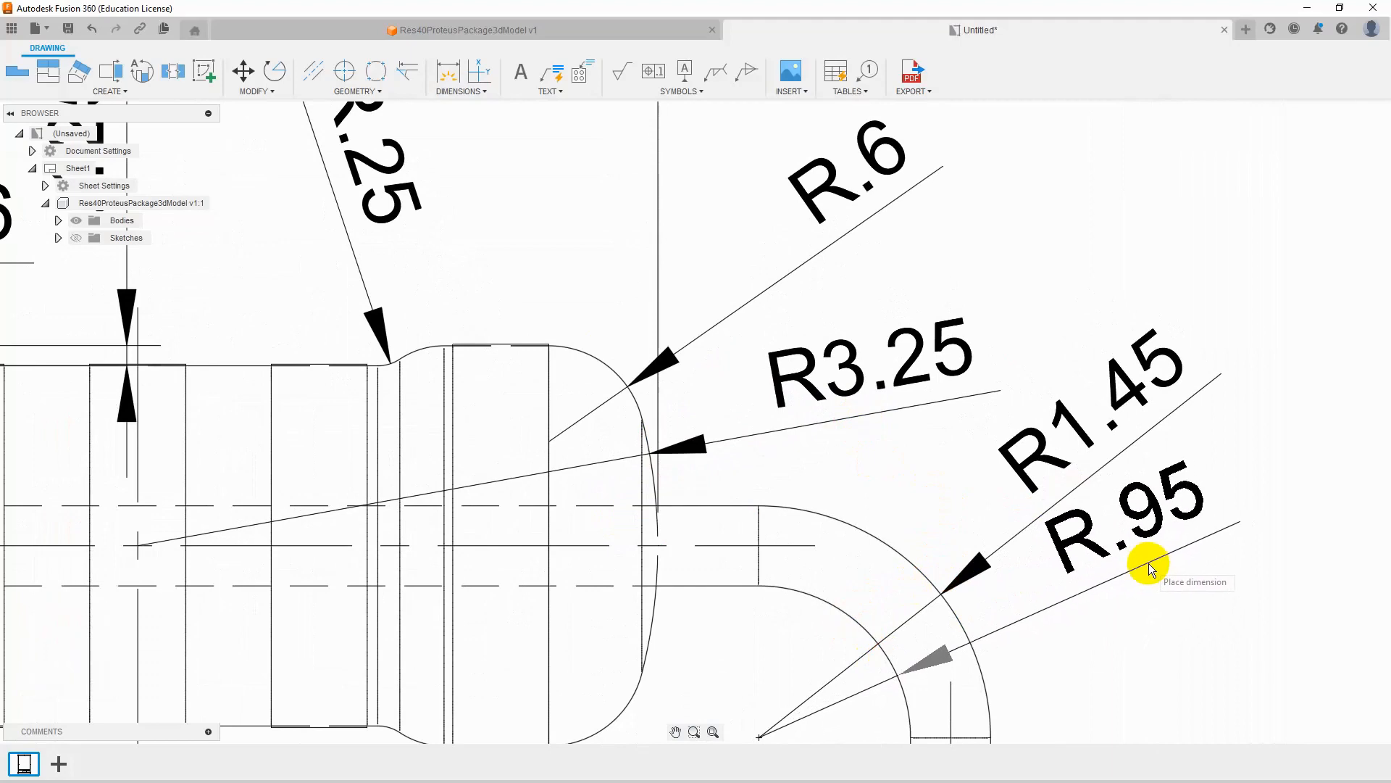
{"action": "left_click", "coordinate": [1150, 563]}
Step: Add linear dimensions below the leads for the left lead's thickness and the overall width across both leads
{"action": "scroll", "coordinate": [1065, 558], "scroll_direction": "down", "scroll_amount": 6}
{"action": "scroll", "coordinate": [1044, 502], "scroll_direction": "up", "scroll_amount": 2}
{"action": "middle_click_drag", "start_coordinate": [730, 706], "coordinate": [696, 389]}
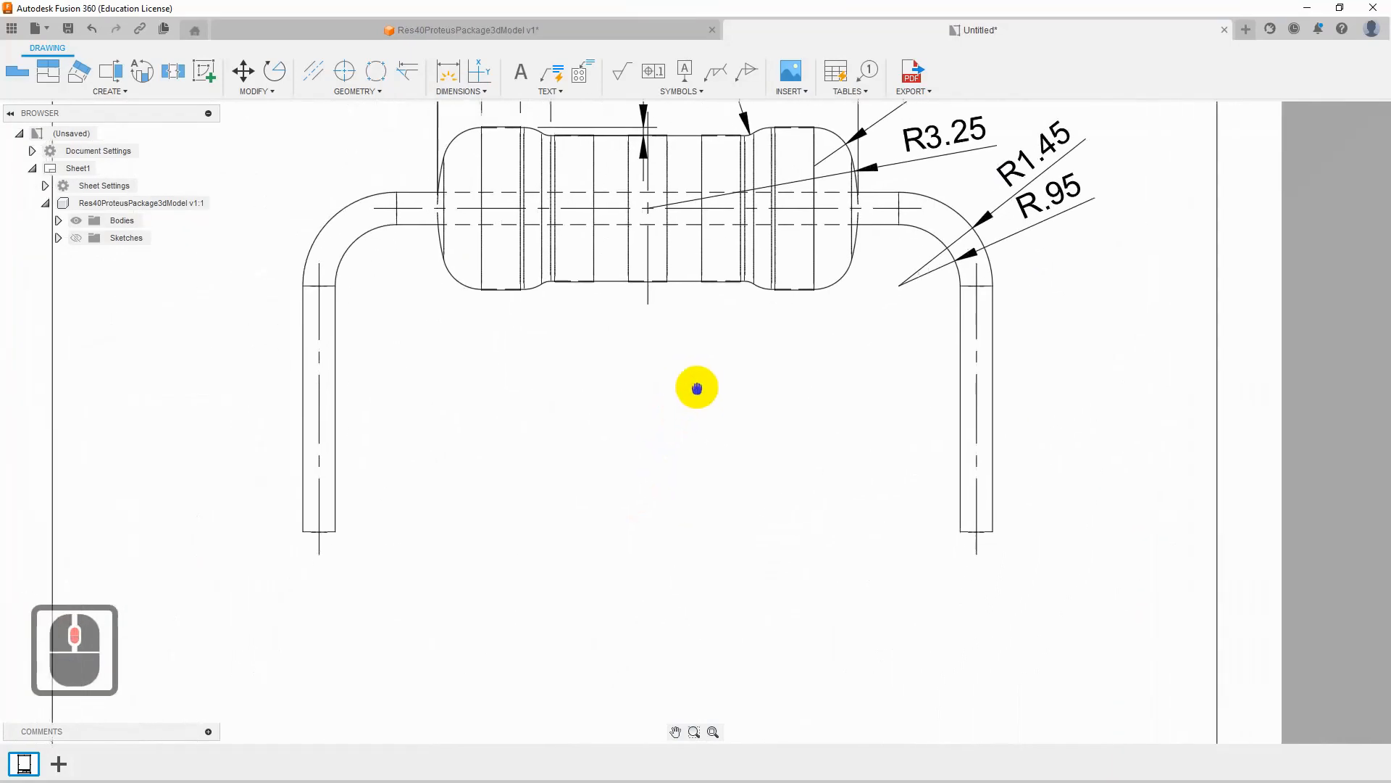
{"action": "scroll", "coordinate": [345, 510], "scroll_direction": "down", "scroll_amount": 3}
{"action": "left_click", "coordinate": [461, 91]}
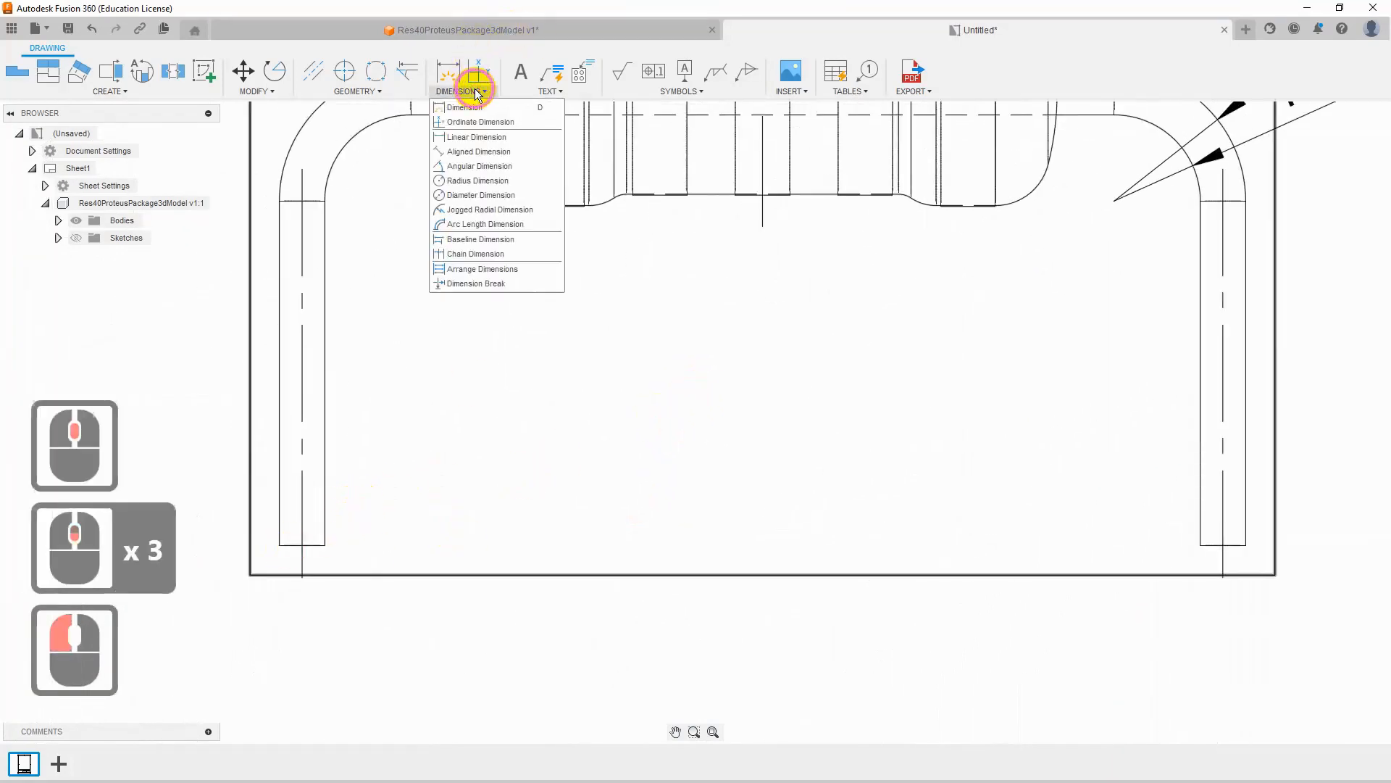
{"action": "left_click", "coordinate": [478, 134]}
{"action": "left_click", "coordinate": [323, 545]}
{"action": "left_click", "coordinate": [323, 586]}
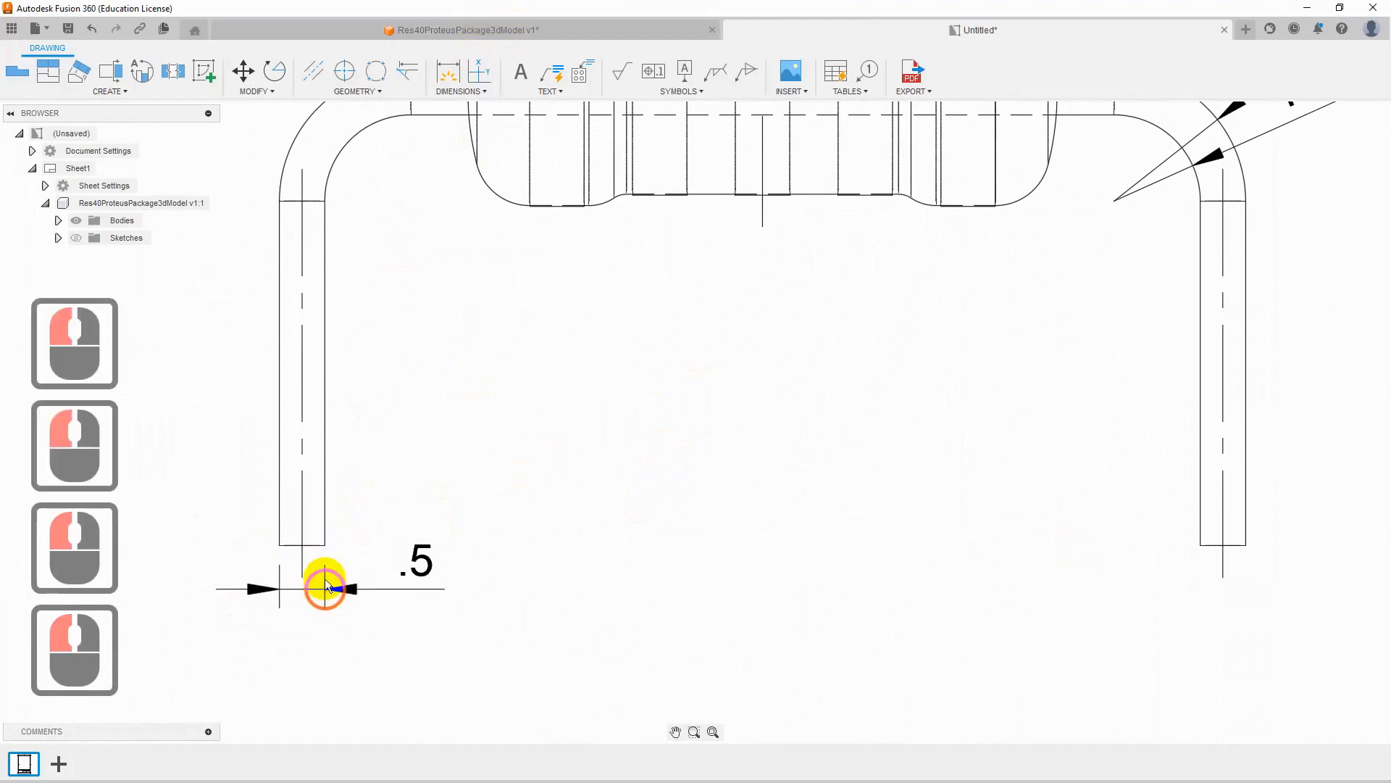
{"action": "left_click", "coordinate": [280, 544]}
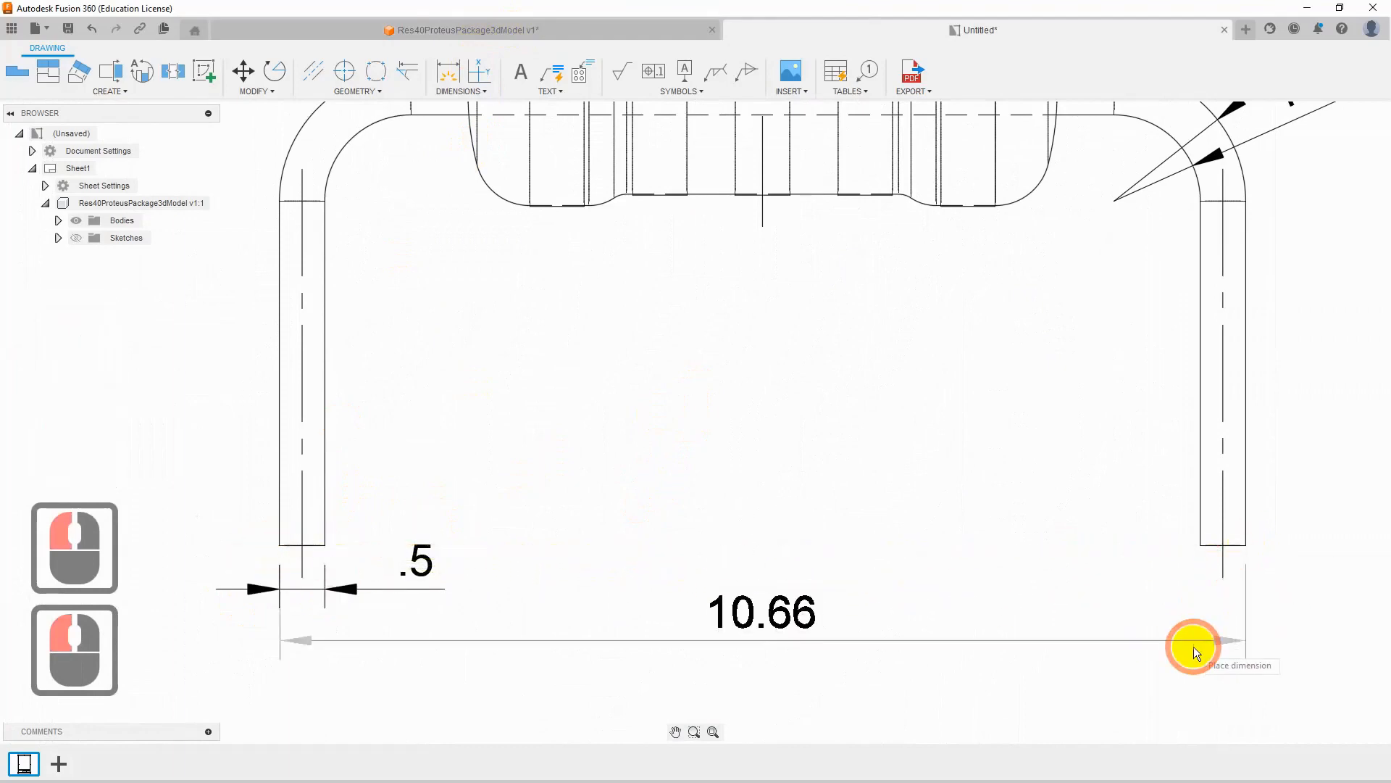
{"action": "left_click", "coordinate": [1195, 628]}
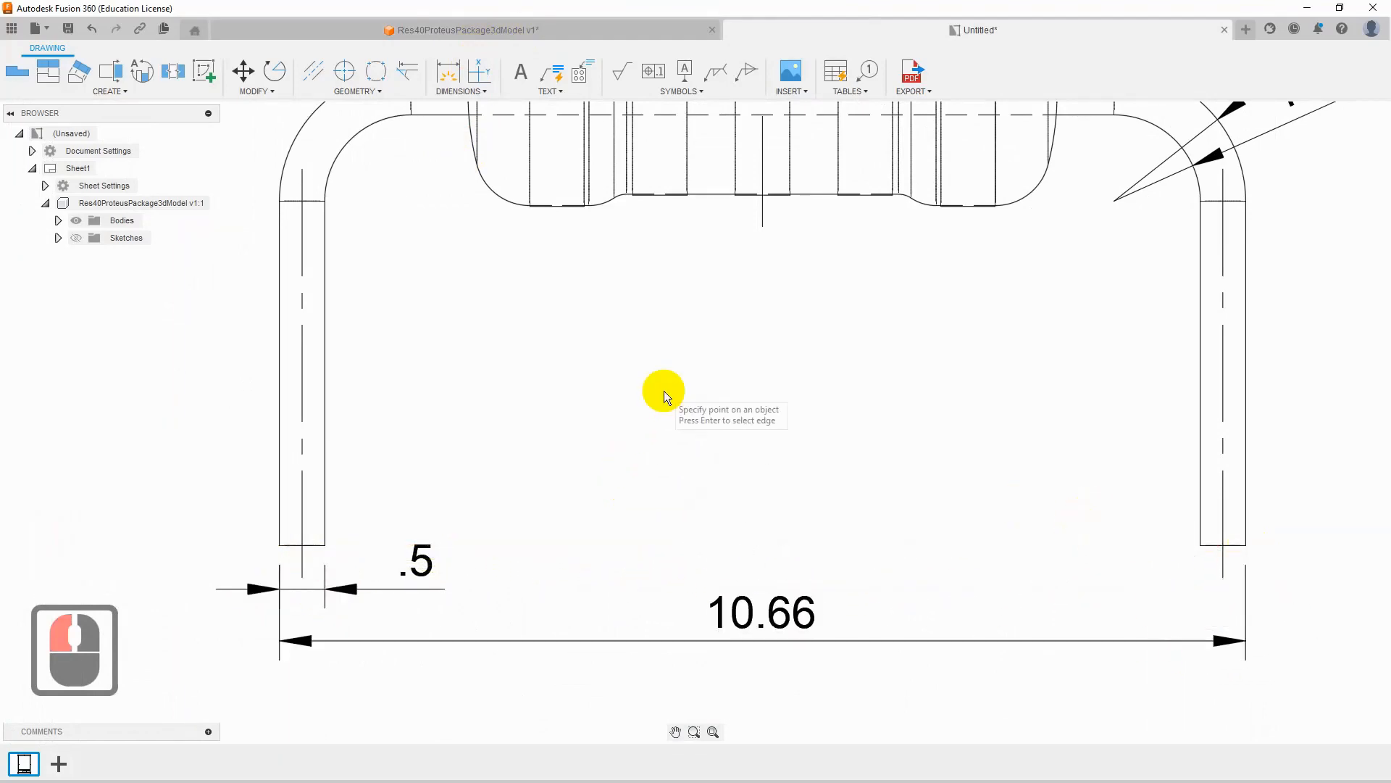
Step: Dimension the gap between the second color band and the center band, placed just below the body
{"action": "scroll", "coordinate": [663, 390], "scroll_direction": "down", "scroll_amount": 4}
{"action": "middle_click_drag", "start_coordinate": [604, 460], "coordinate": [481, 620]}
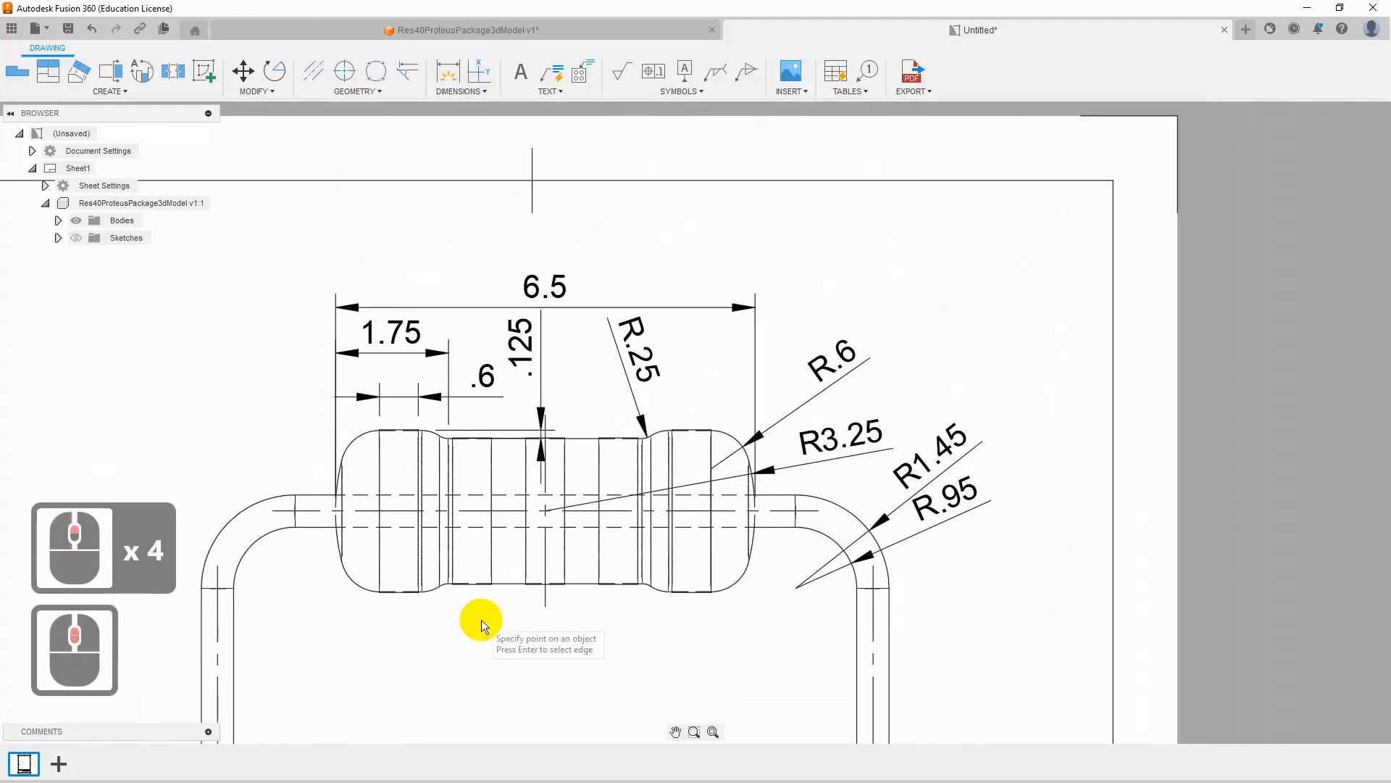
{"action": "scroll", "coordinate": [481, 620], "scroll_direction": "down", "scroll_amount": 1}
{"action": "left_click", "coordinate": [461, 91]}
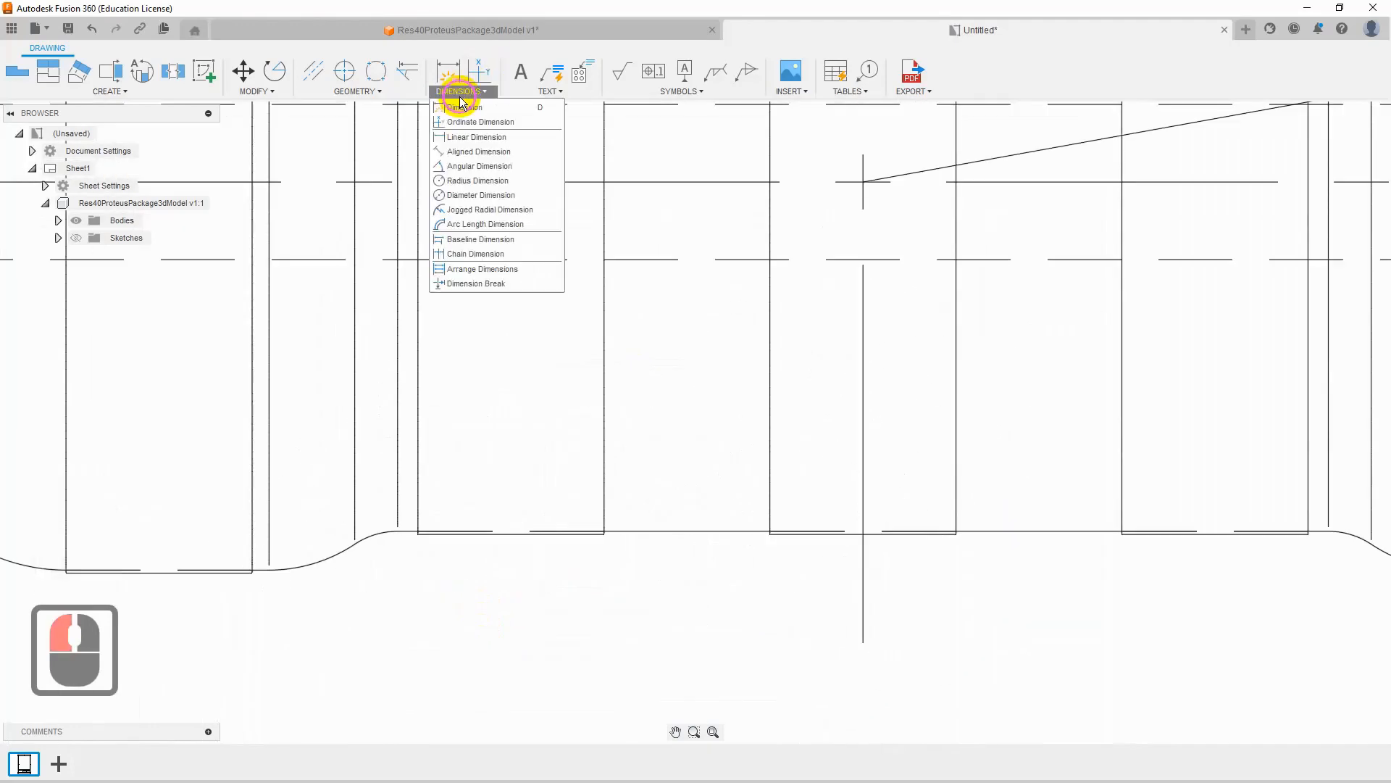
{"action": "left_click", "coordinate": [474, 138]}
{"action": "left_click", "coordinate": [610, 531]}
{"action": "left_click", "coordinate": [603, 537]}
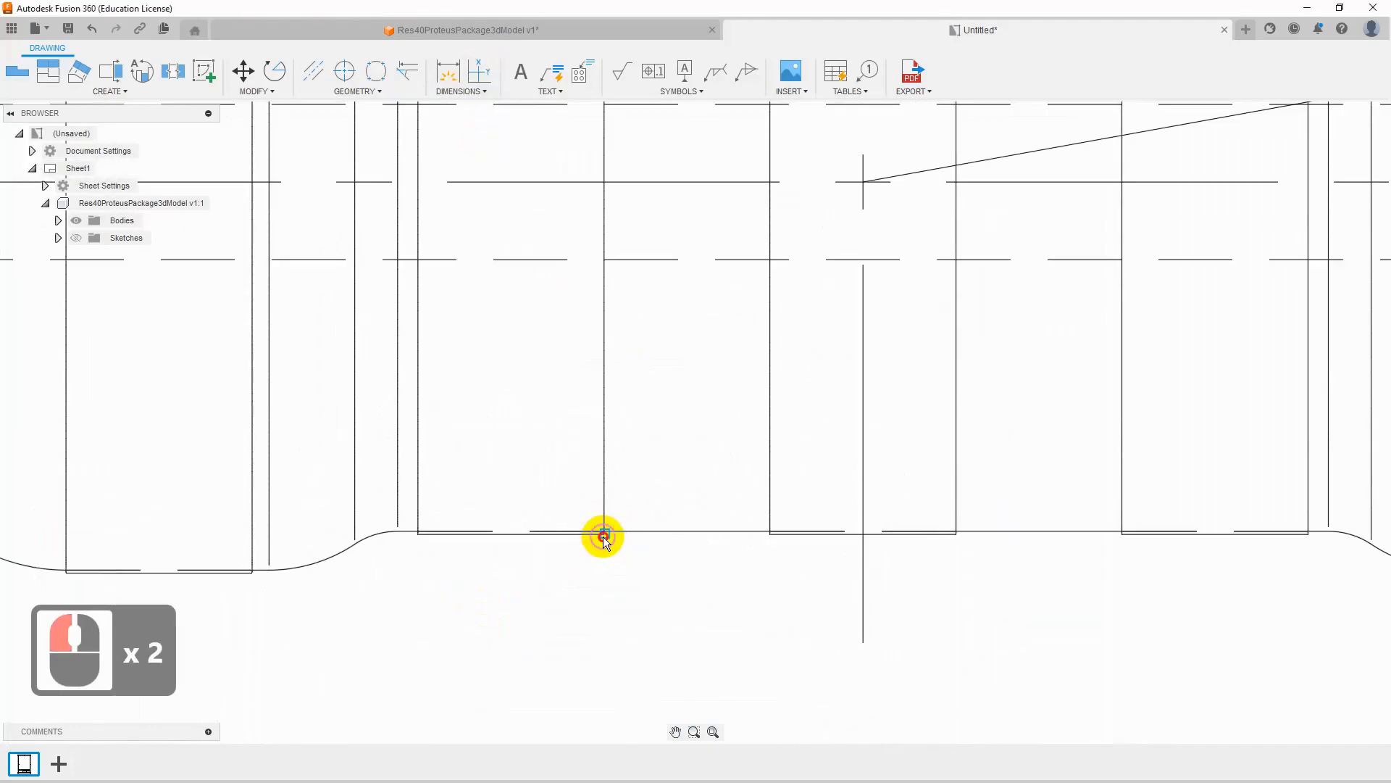
{"action": "left_click", "coordinate": [768, 534]}
{"action": "left_click", "coordinate": [772, 541]}
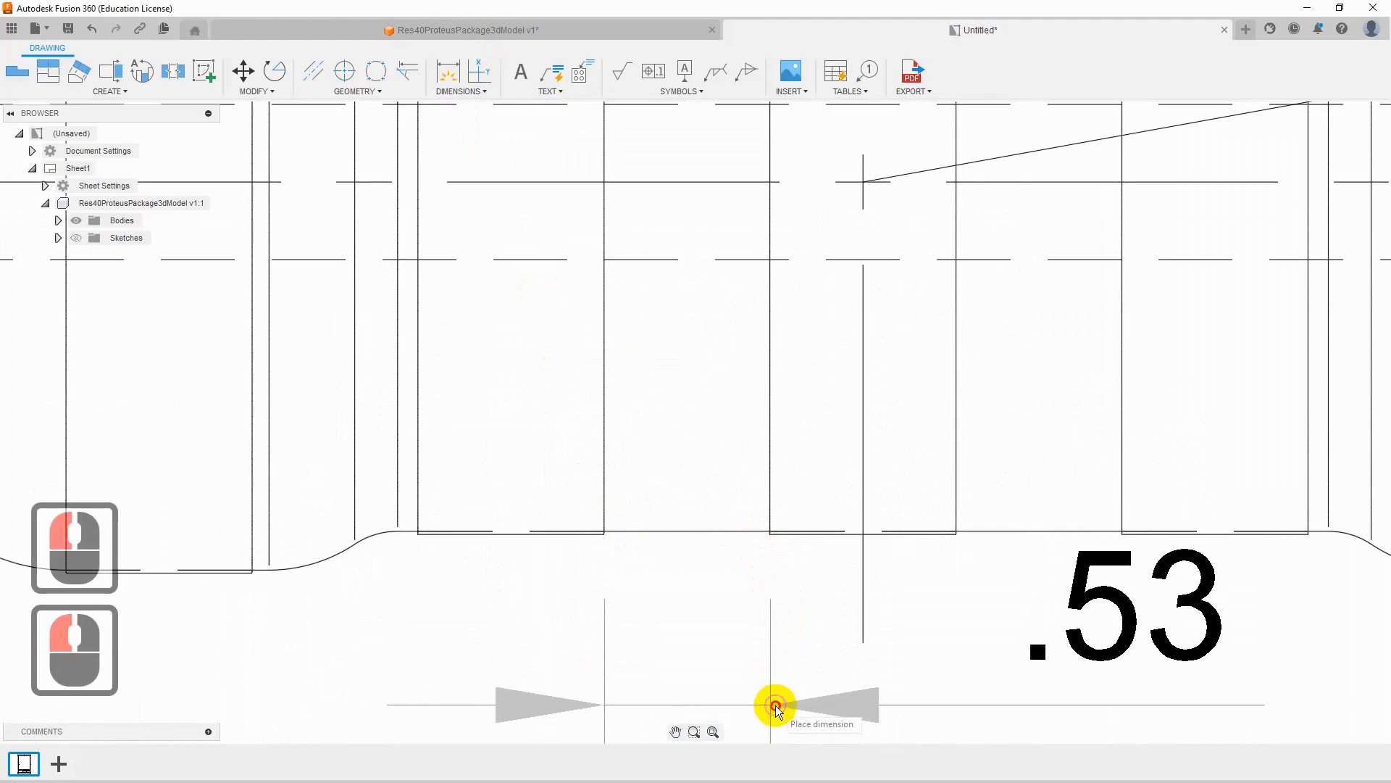
{"action": "left_click", "coordinate": [775, 705]}
Step: Look over the front view from body to leads for features that still lack a dimension
{"action": "scroll", "coordinate": [803, 552], "scroll_direction": "down", "scroll_amount": 13}
{"action": "middle_click_drag", "start_coordinate": [792, 529], "coordinate": [707, 501]}
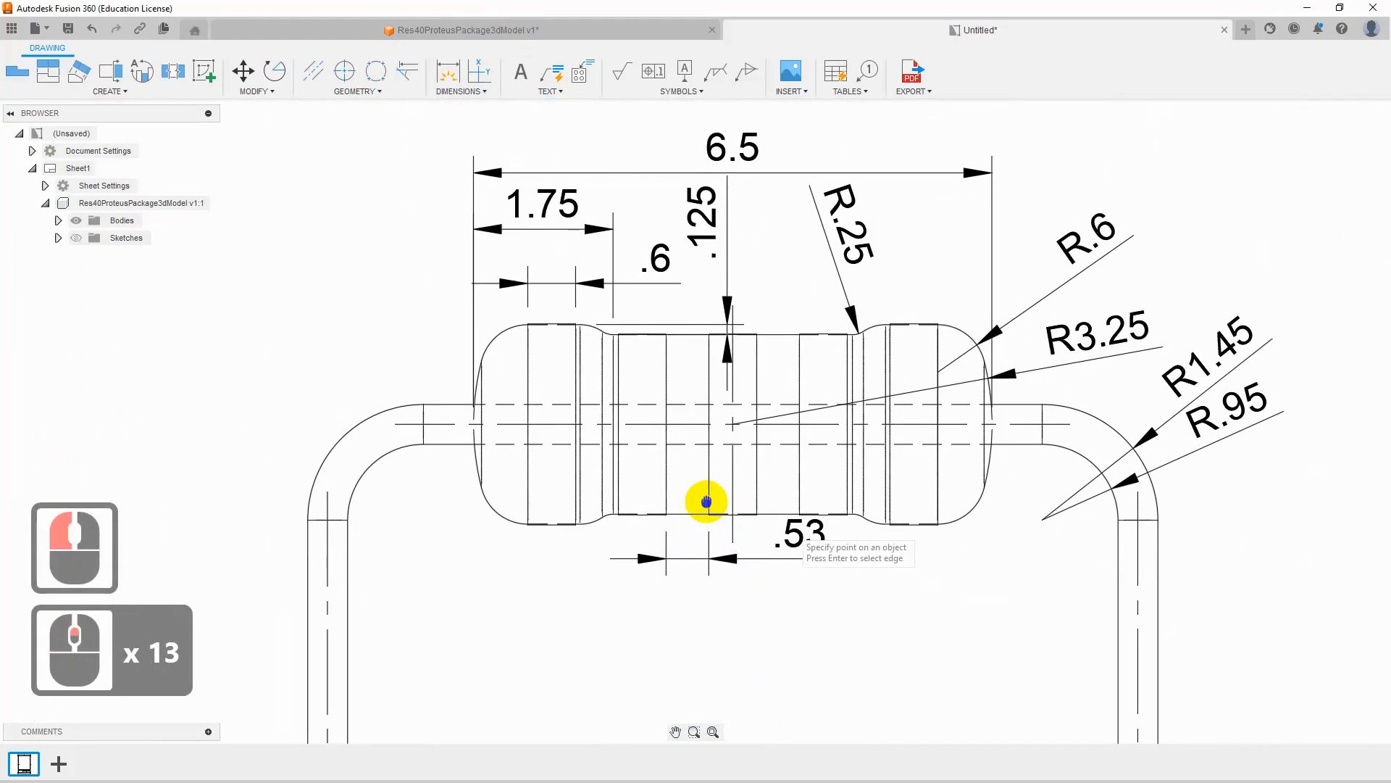
{"action": "scroll", "coordinate": [671, 347], "scroll_direction": "up", "scroll_amount": 2}
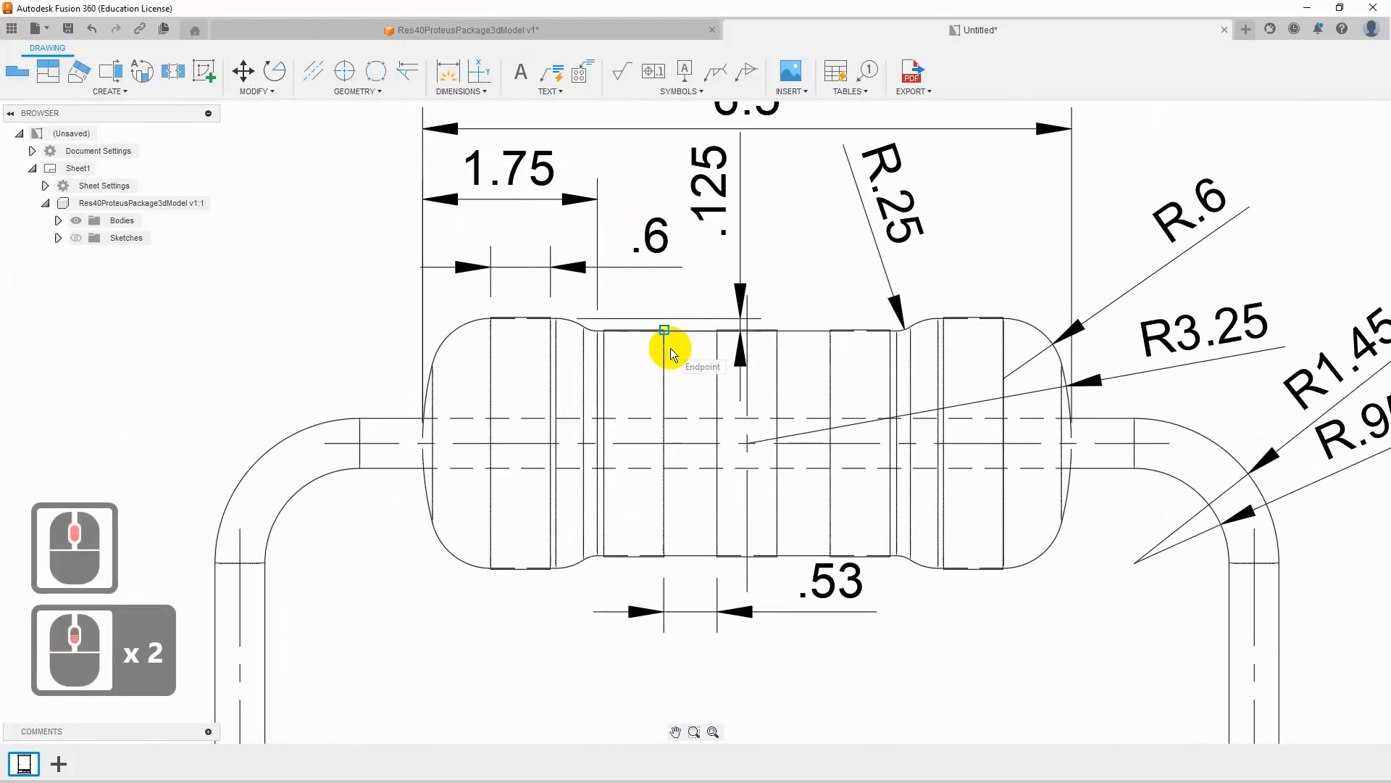
{"action": "scroll", "coordinate": [671, 348], "scroll_direction": "up", "scroll_amount": 3}
{"action": "scroll", "coordinate": [671, 348], "scroll_direction": "down", "scroll_amount": 7}
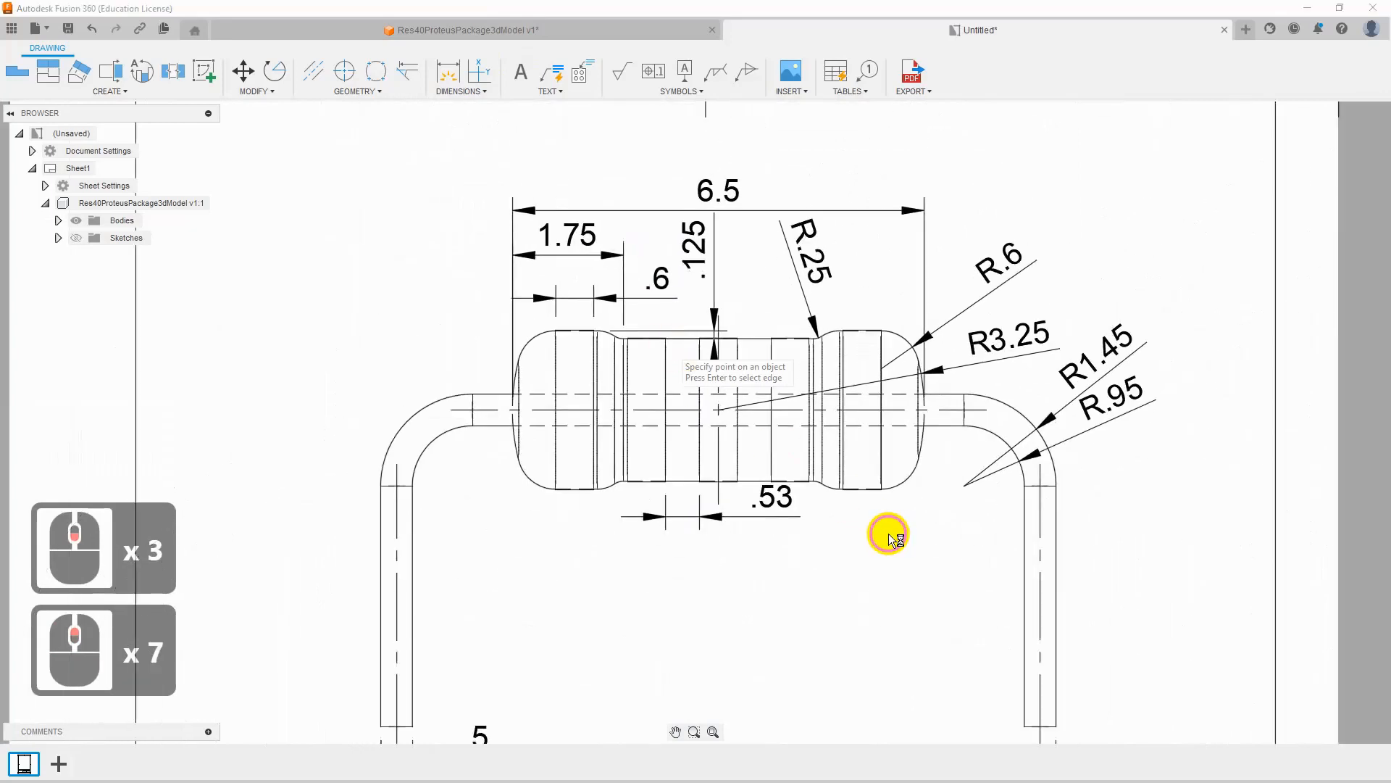
{"action": "mouse_move", "coordinate": [830, 505]}
{"action": "middle_mouse_down"}
{"action": "mouse_move", "coordinate": [859, 348]}
{"action": "mouse_move", "coordinate": [758, 325]}
{"action": "middle_mouse_up"}
{"action": "middle_click_drag", "start_coordinate": [841, 572], "coordinate": [863, 481]}
{"action": "scroll", "coordinate": [566, 355], "scroll_direction": "up", "scroll_amount": 1}
{"action": "middle_click_drag", "start_coordinate": [570, 362], "coordinate": [616, 441]}
Step: Dimension the vertical distance from the left lead's lower end to the body's horizontal centerline, placed outside the left lead
{"action": "left_click", "coordinate": [457, 94]}
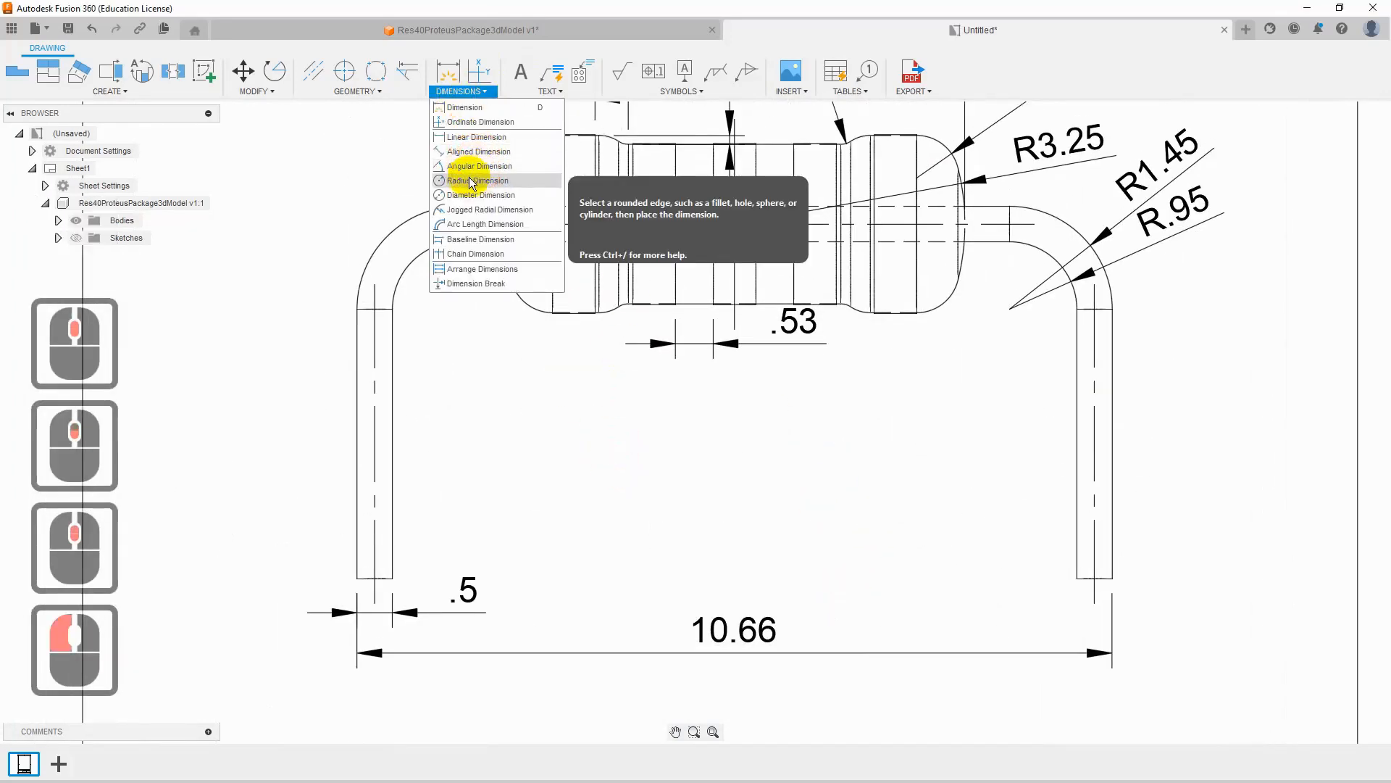
{"action": "left_click", "coordinate": [472, 181]}
{"action": "left_click", "coordinate": [463, 95]}
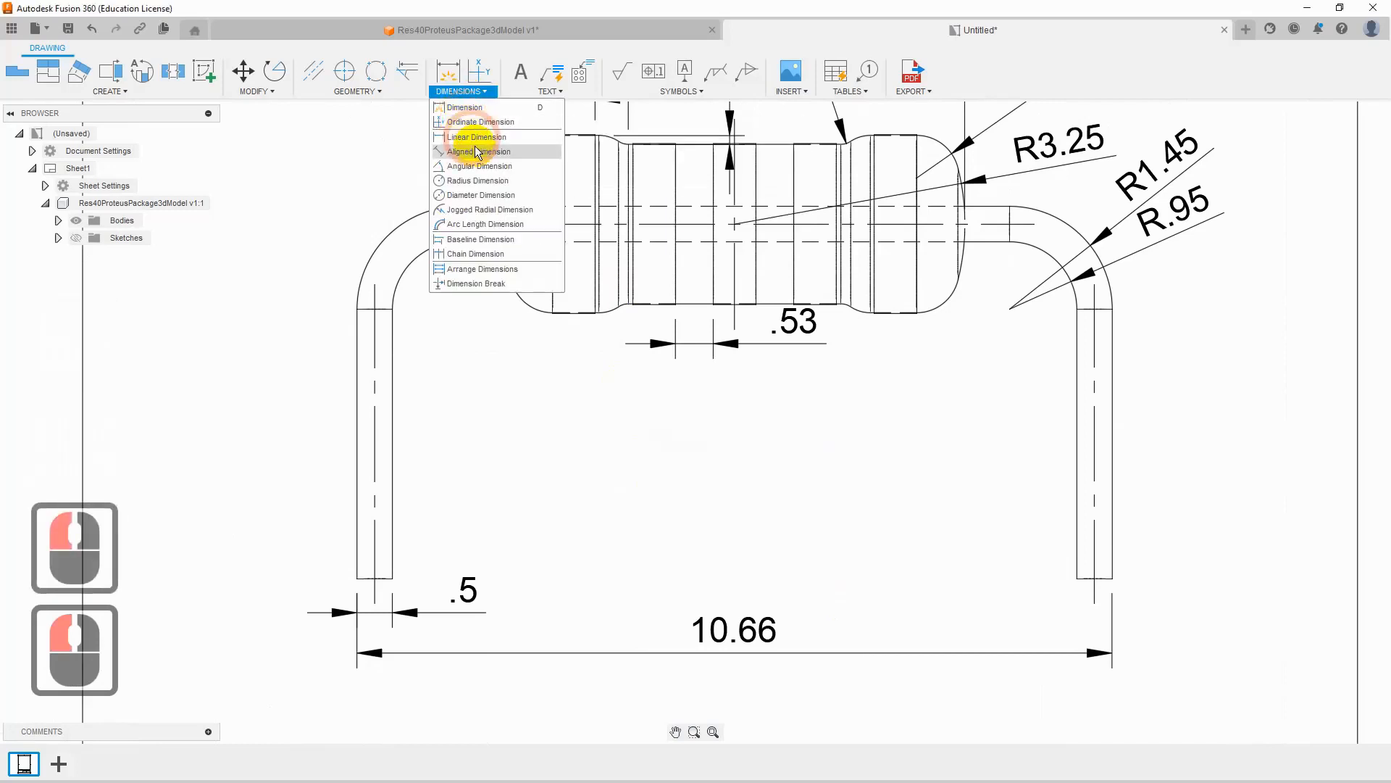
{"action": "left_click", "coordinate": [477, 151]}
{"action": "scroll", "coordinate": [458, 229], "scroll_direction": "up", "scroll_amount": 2}
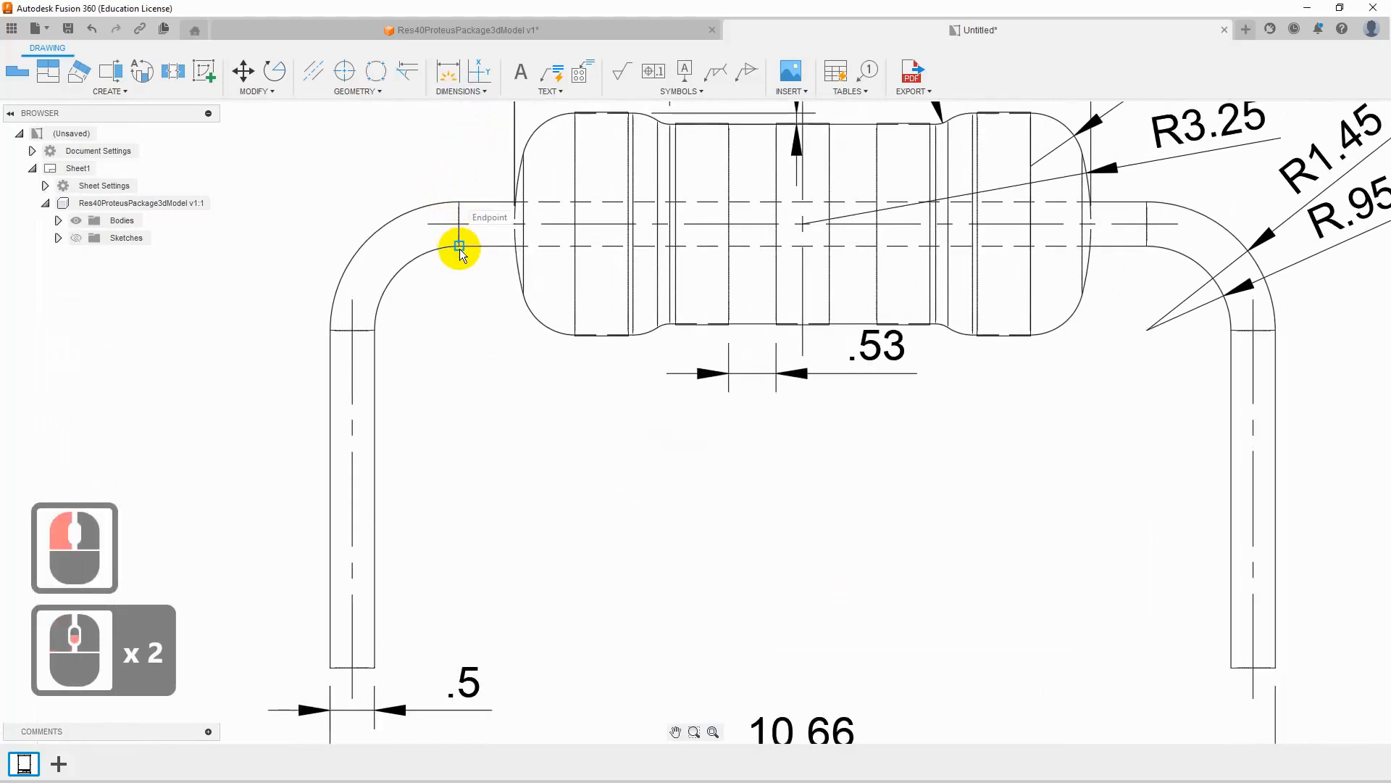
{"action": "left_click", "coordinate": [509, 380]}
{"action": "left_click", "coordinate": [513, 224]}
{"action": "mouse_move", "coordinate": [516, 493]}
{"action": "middle_mouse_down"}
{"action": "mouse_move", "coordinate": [493, 389]}
{"action": "mouse_move", "coordinate": [554, 55]}
{"action": "middle_mouse_up"}
{"action": "left_click", "coordinate": [412, 216]}
{"action": "scroll", "coordinate": [459, 578], "scroll_direction": "down", "scroll_amount": 4}
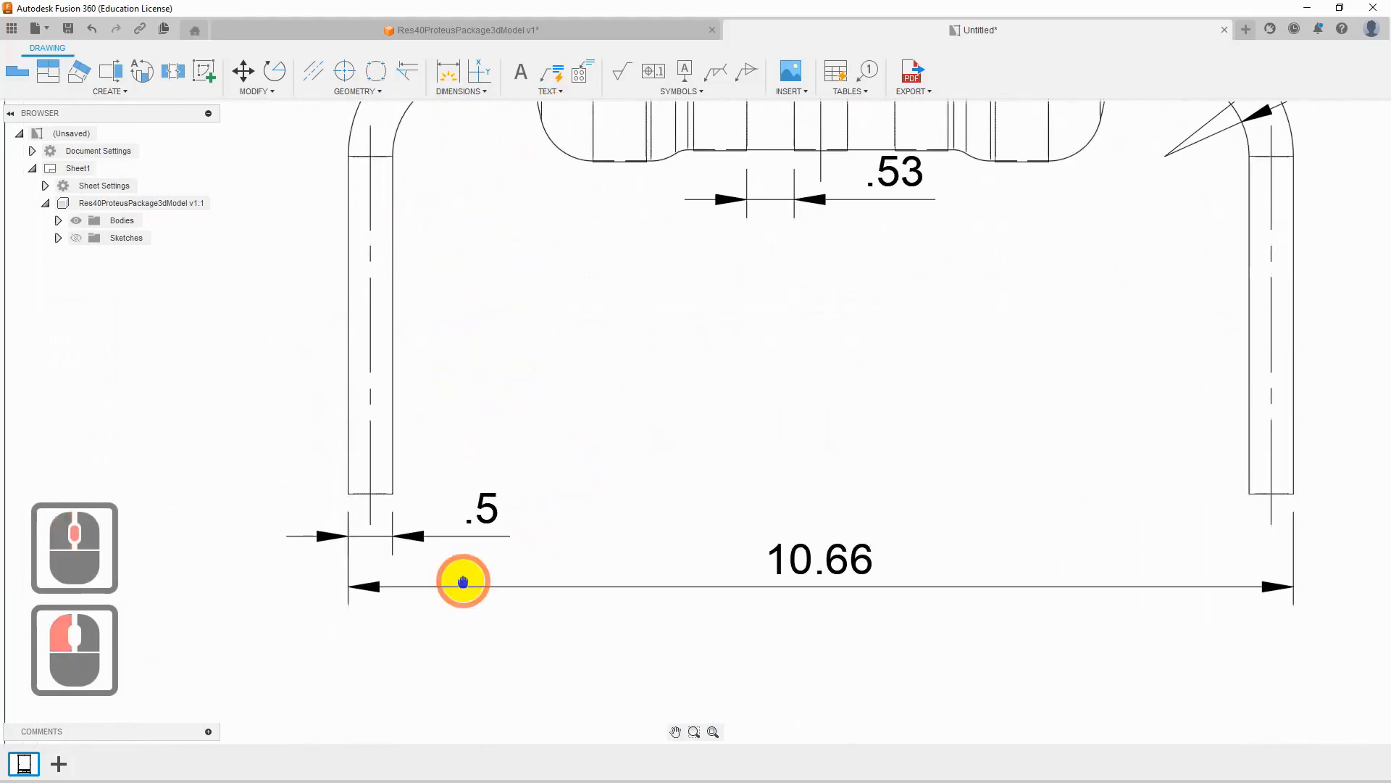
{"action": "left_click", "coordinate": [300, 482]}
{"action": "scroll", "coordinate": [714, 413], "scroll_direction": "down", "scroll_amount": 3}
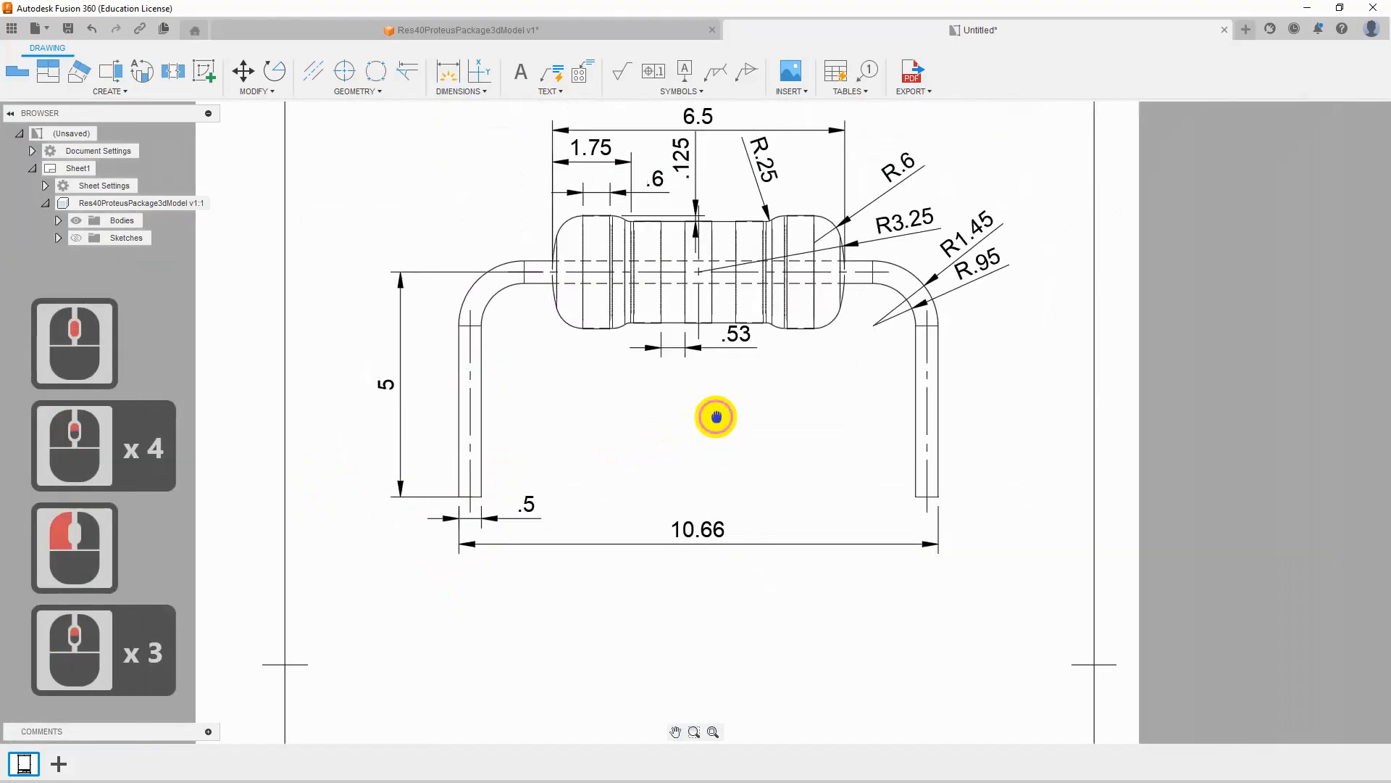
{"action": "scroll", "coordinate": [607, 519], "scroll_direction": "down", "scroll_amount": 1}
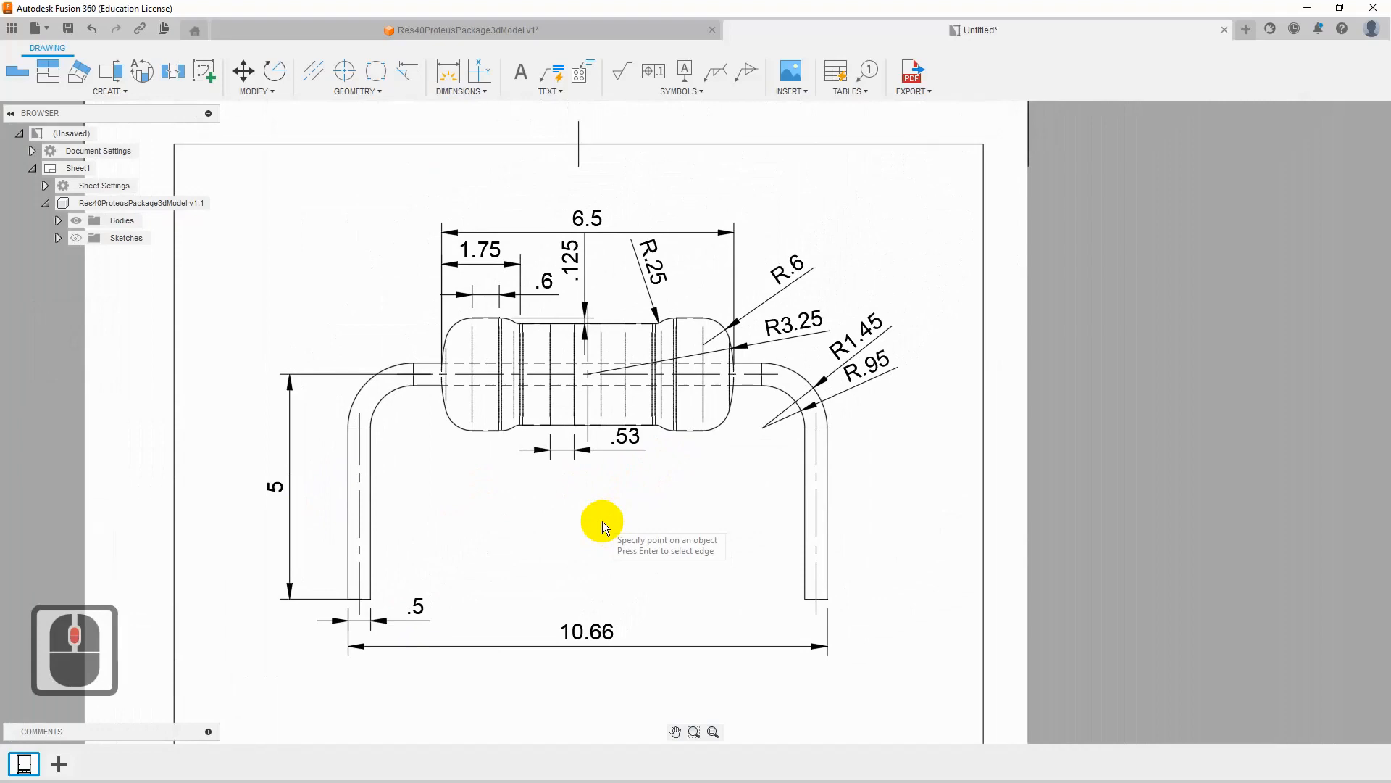
Step: Start a detail view from the front view, with a circular boundary centered on the right end cap's upper edge where its rounding begins
{"action": "scroll", "coordinate": [602, 520], "scroll_direction": "up", "scroll_amount": 3}
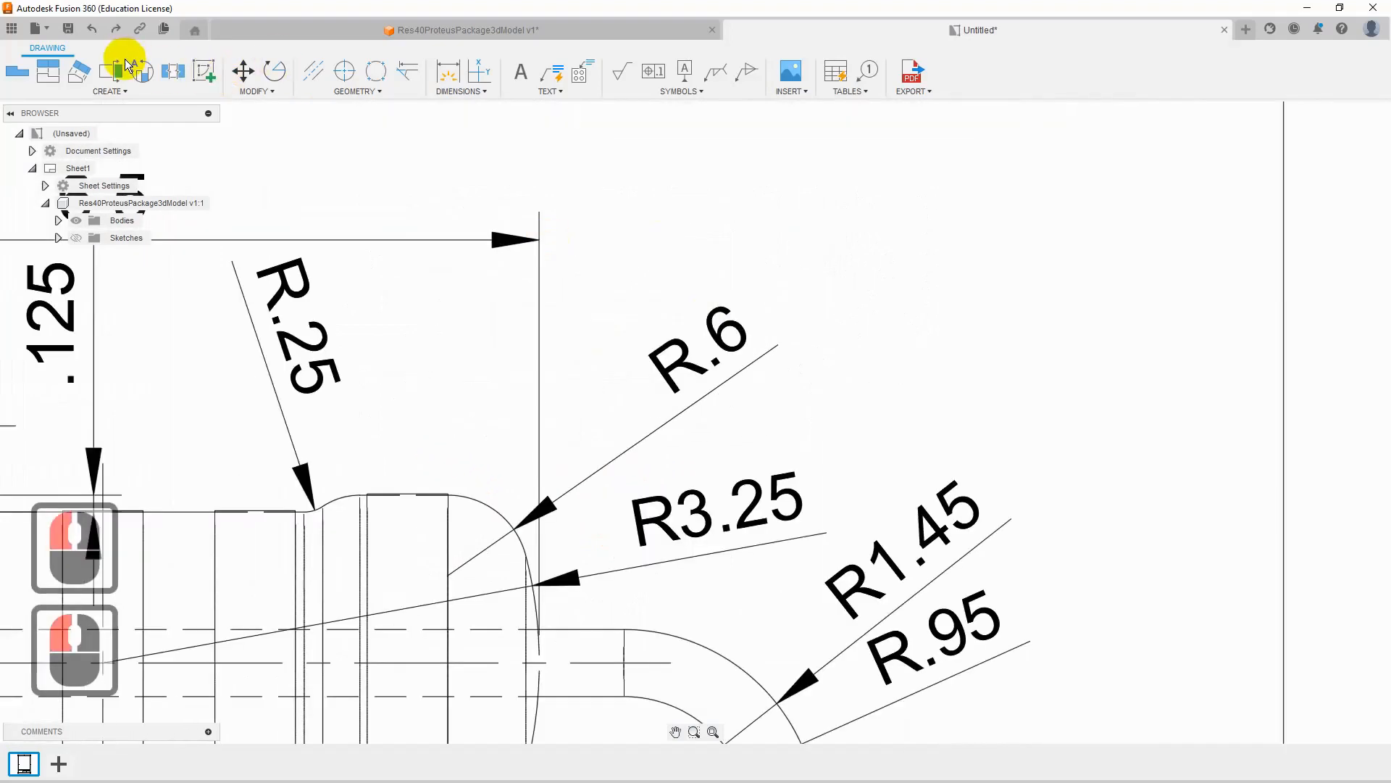
{"action": "left_click", "coordinate": [140, 71]}
{"action": "scroll", "coordinate": [459, 510], "scroll_direction": "down", "scroll_amount": 20}
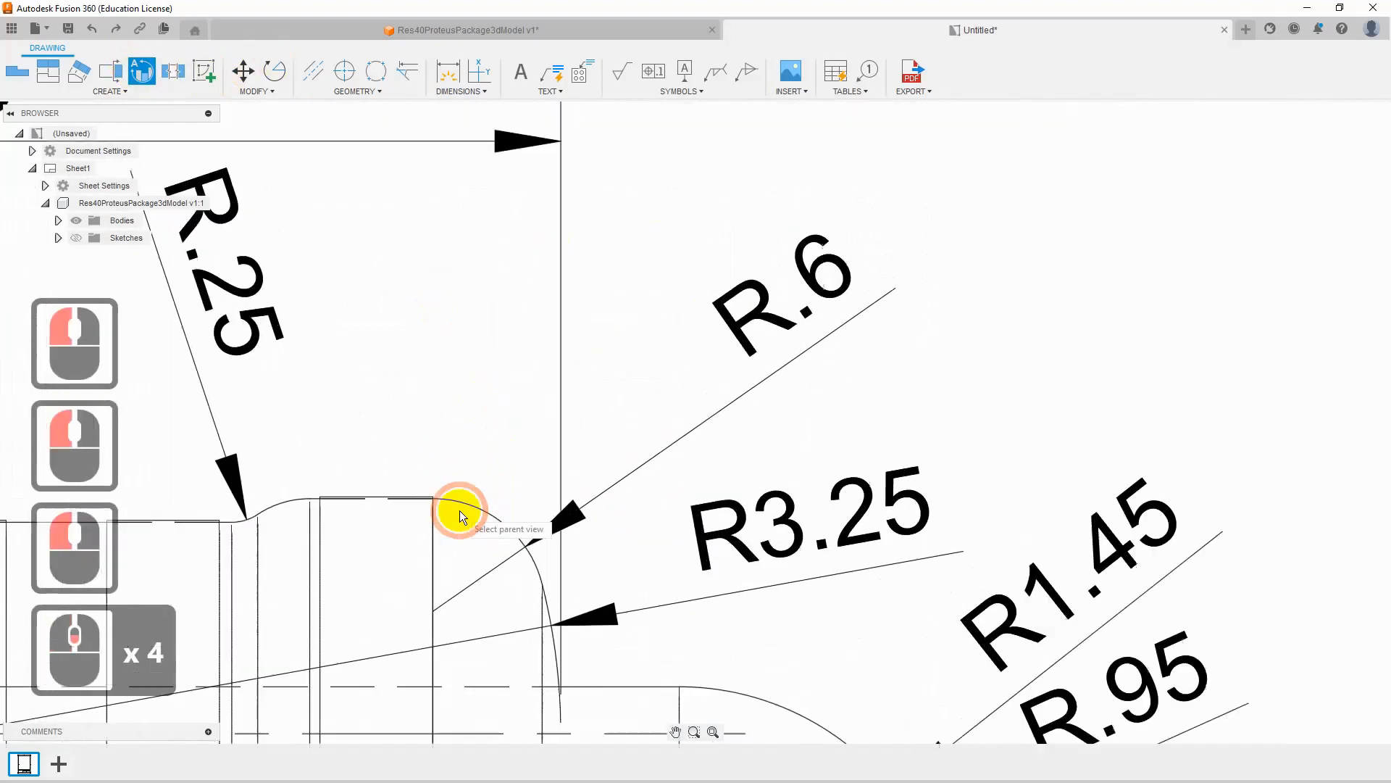
{"action": "left_click", "coordinate": [437, 509]}
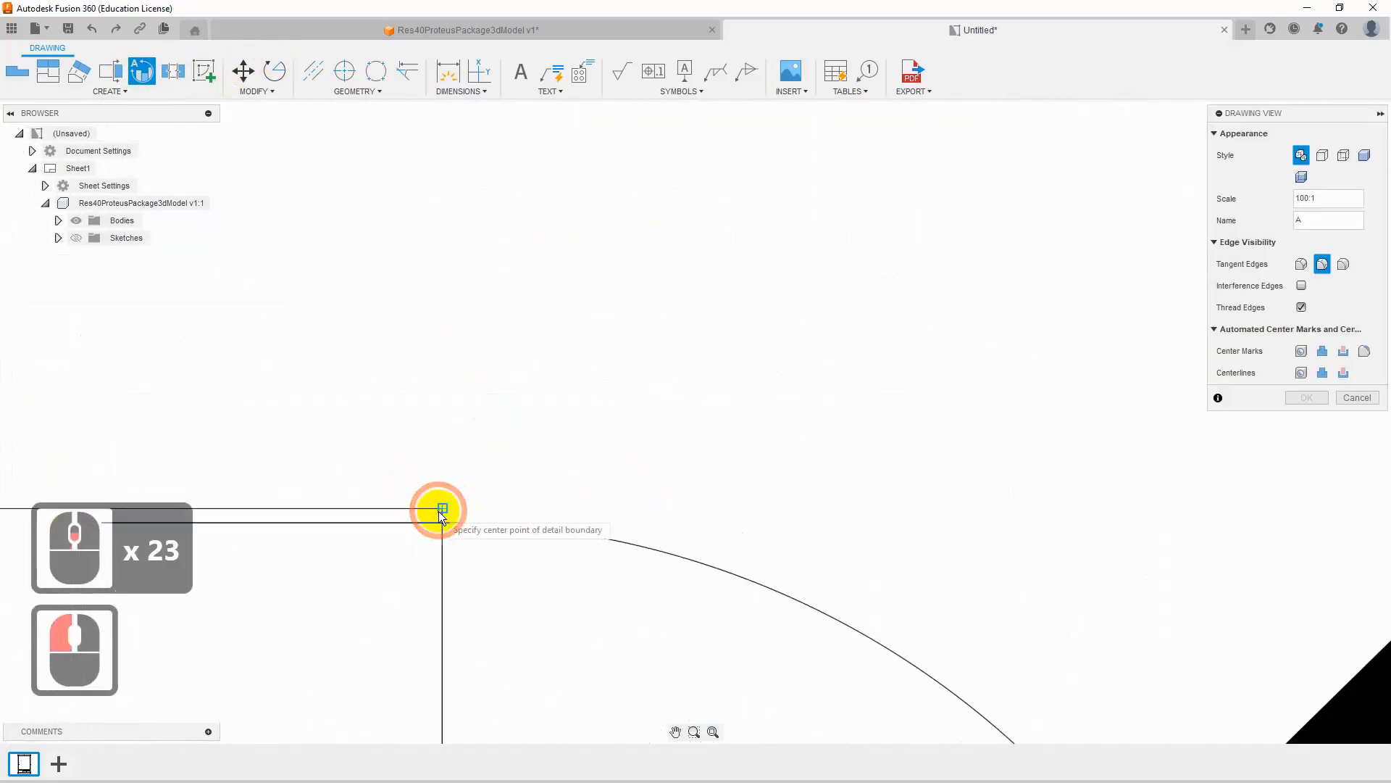
{"action": "left_click", "coordinate": [442, 522]}
{"action": "scroll", "coordinate": [854, 549], "scroll_direction": "down", "scroll_amount": 20}
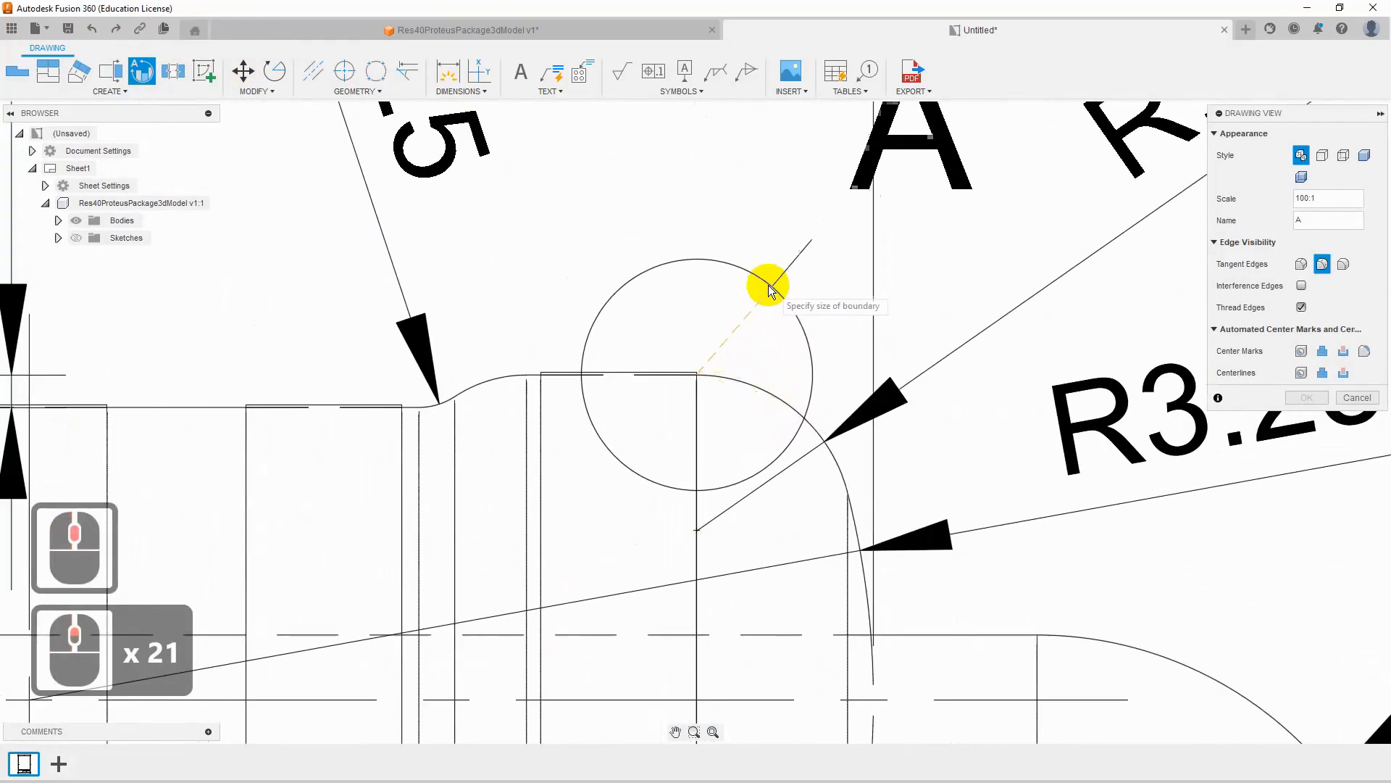
{"action": "scroll", "coordinate": [700, 262], "scroll_direction": "down", "scroll_amount": 4}
{"action": "scroll", "coordinate": [700, 262], "scroll_direction": "down", "scroll_amount": 3}
{"action": "left_click", "coordinate": [700, 262]}
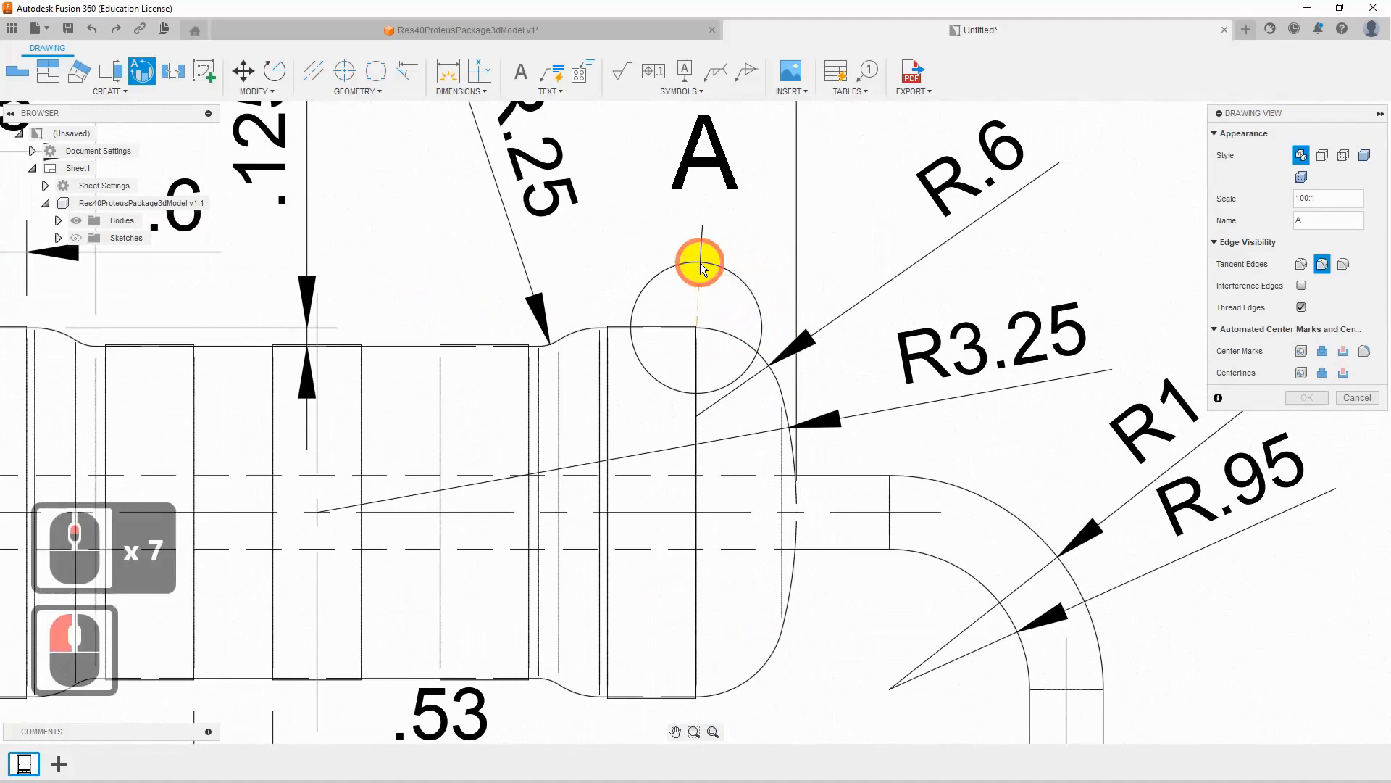
Step: Place the detail view on the sheet below the front view, just above the title block
{"action": "scroll", "coordinate": [808, 375], "scroll_direction": "down", "scroll_amount": 16}
{"action": "scroll", "coordinate": [841, 348], "scroll_direction": "down", "scroll_amount": 1}
{"action": "mouse_move", "coordinate": [842, 631]}
{"action": "middle_mouse_down"}
{"action": "mouse_move", "coordinate": [694, 267]}
{"action": "mouse_move", "coordinate": [607, 744]}
{"action": "middle_mouse_up"}
{"action": "scroll", "coordinate": [813, 395], "scroll_direction": "down", "scroll_amount": 3}
{"action": "scroll", "coordinate": [820, 394], "scroll_direction": "up", "scroll_amount": 4}
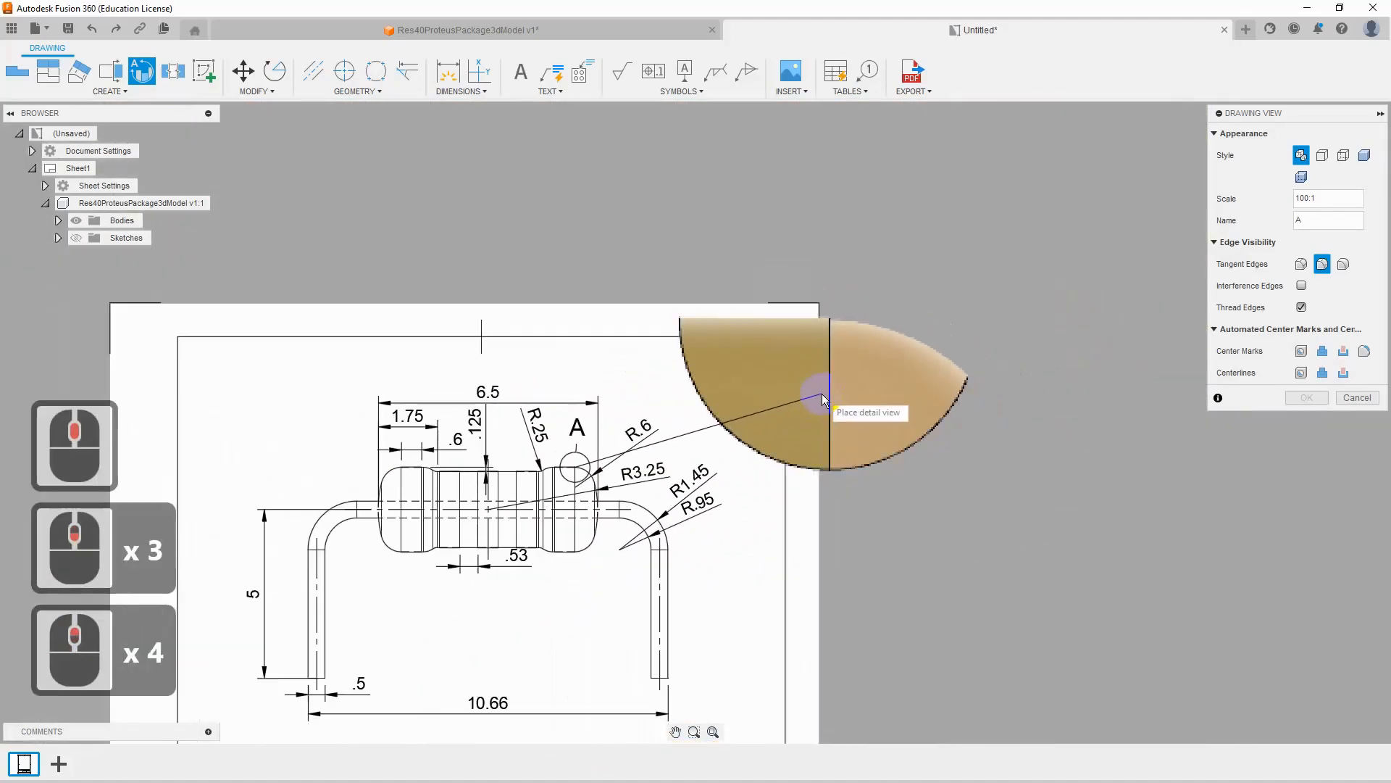
{"action": "mouse_move", "coordinate": [734, 571]}
{"action": "middle_mouse_down"}
{"action": "mouse_move", "coordinate": [692, 460]}
{"action": "mouse_move", "coordinate": [664, 165]}
{"action": "middle_mouse_up"}
{"action": "left_click", "coordinate": [591, 557]}
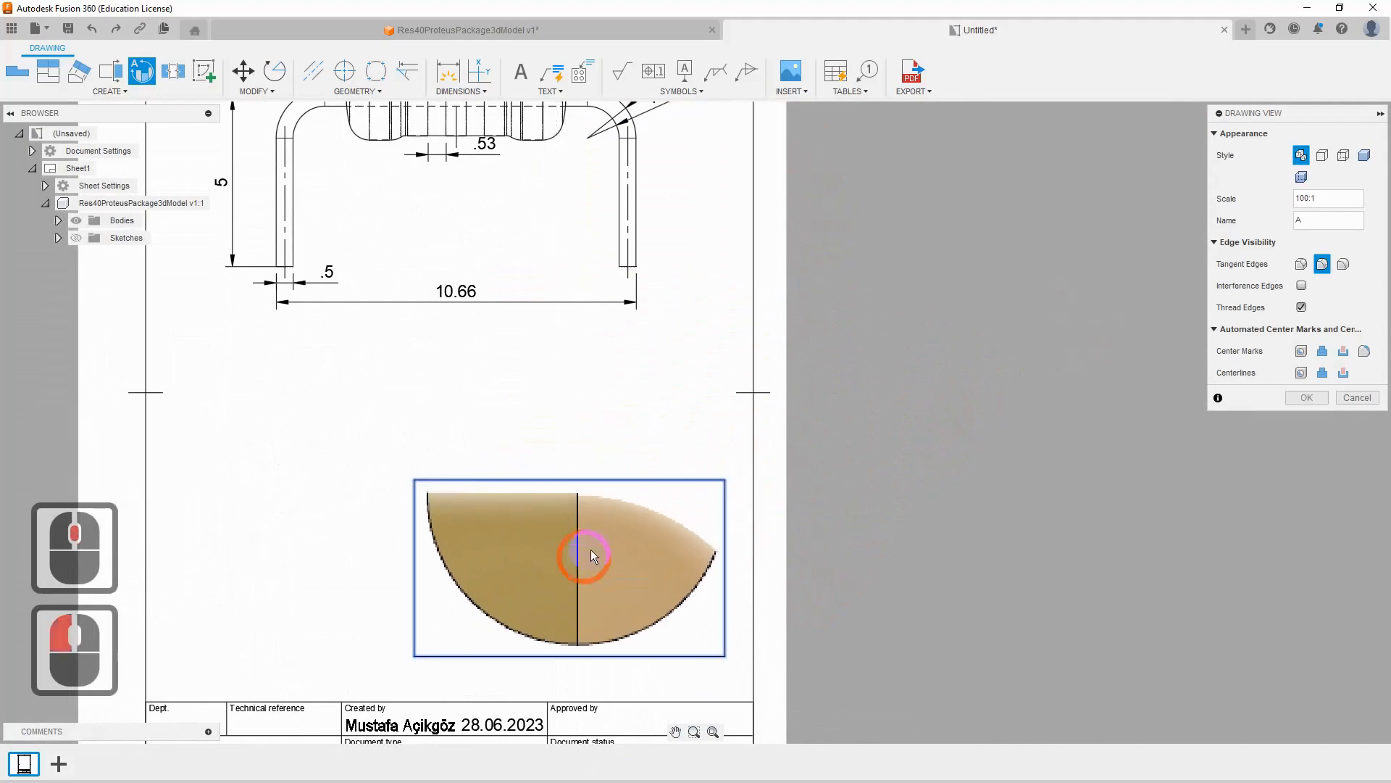
Step: Set the detail view's scale to 50:1 and create the view
{"action": "left_click", "coordinate": [1306, 198]}
{"action": "key", "text": "BackSpace"}
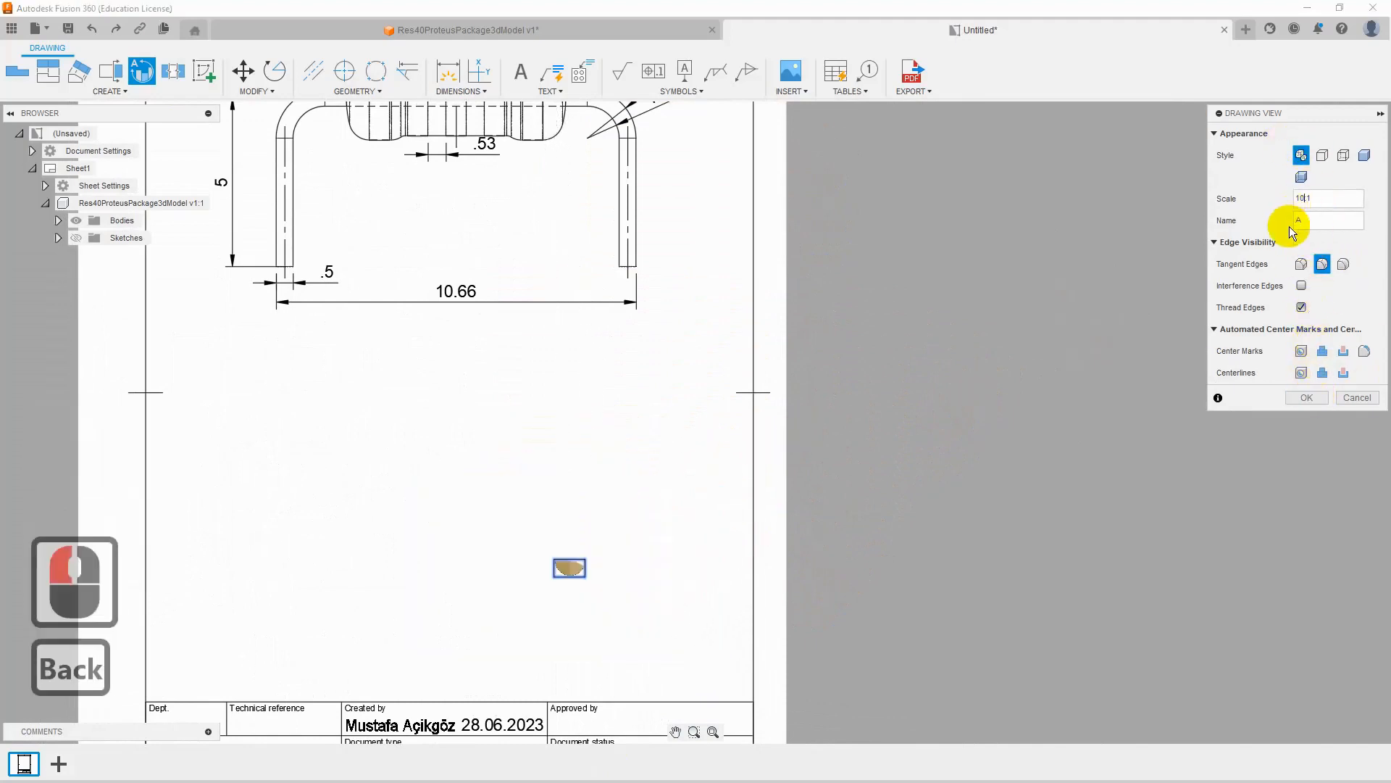
{"action": "key", "text": "BackSpace"}
{"action": "type", "text": "50"}
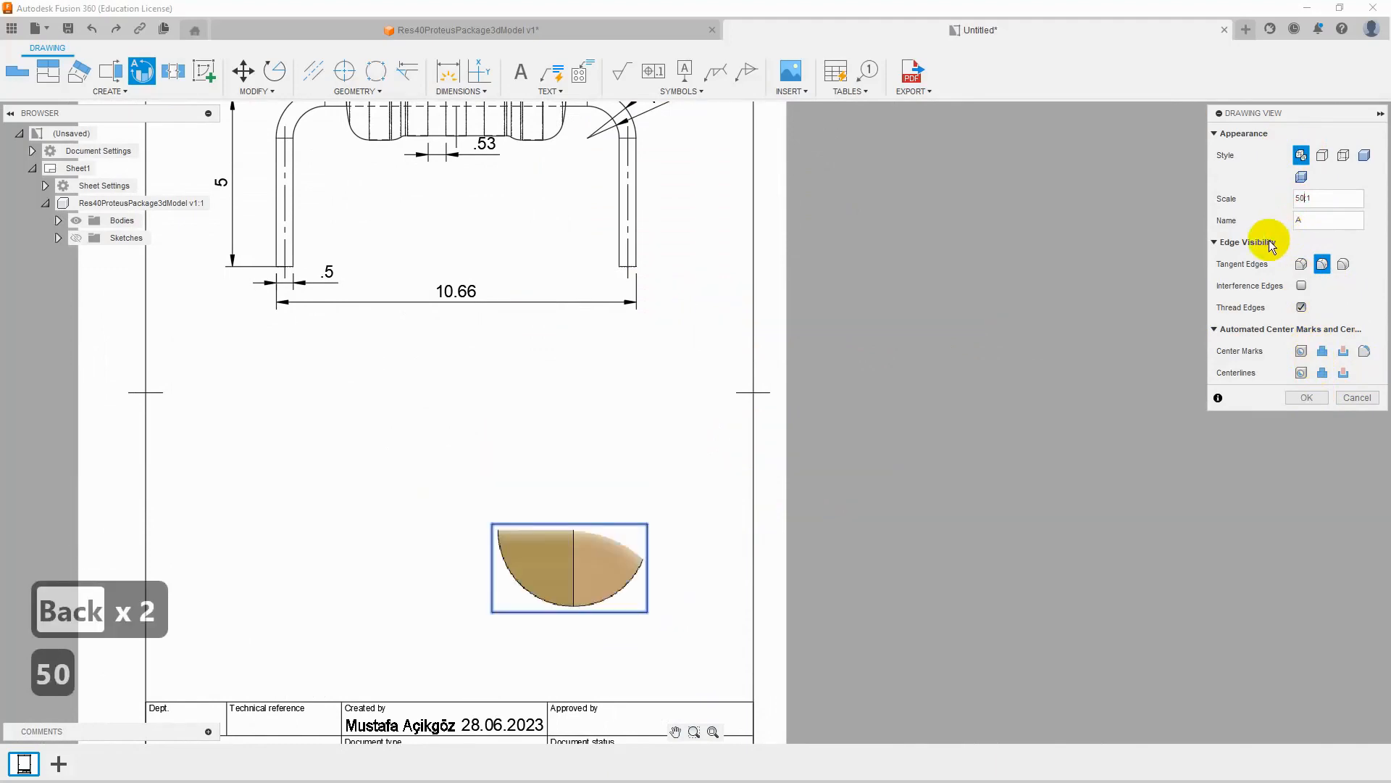
{"action": "left_click", "coordinate": [1307, 397]}
Step: Add a linear dimension for the small vertical step between the two upper edges in the detail view, placed to its right
{"action": "scroll", "coordinate": [573, 577], "scroll_direction": "up", "scroll_amount": 4}
{"action": "scroll", "coordinate": [576, 575], "scroll_direction": "down", "scroll_amount": 11}
{"action": "scroll", "coordinate": [584, 541], "scroll_direction": "down", "scroll_amount": 3}
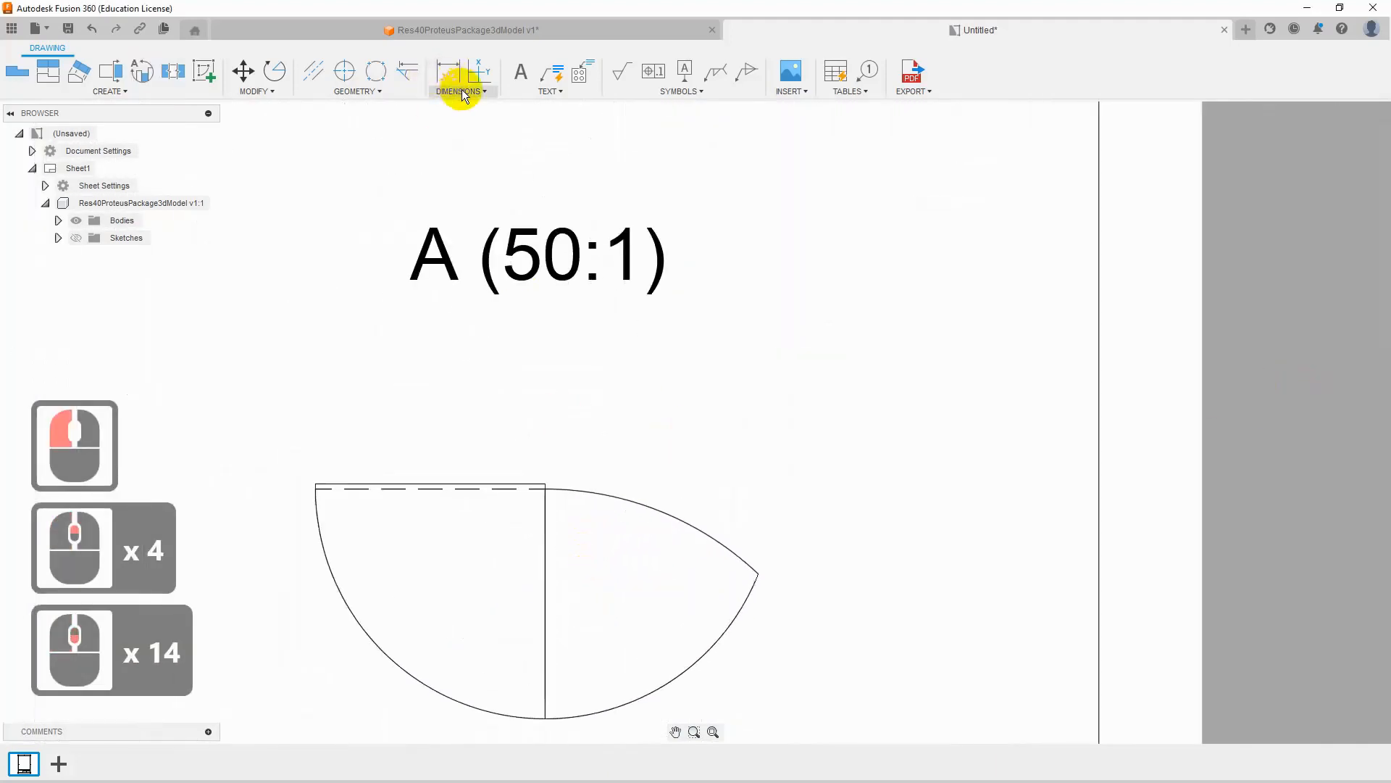
{"action": "left_click", "coordinate": [461, 90]}
{"action": "left_click", "coordinate": [464, 105]}
{"action": "scroll", "coordinate": [542, 483], "scroll_direction": "down", "scroll_amount": 10}
{"action": "left_click", "coordinate": [523, 478]}
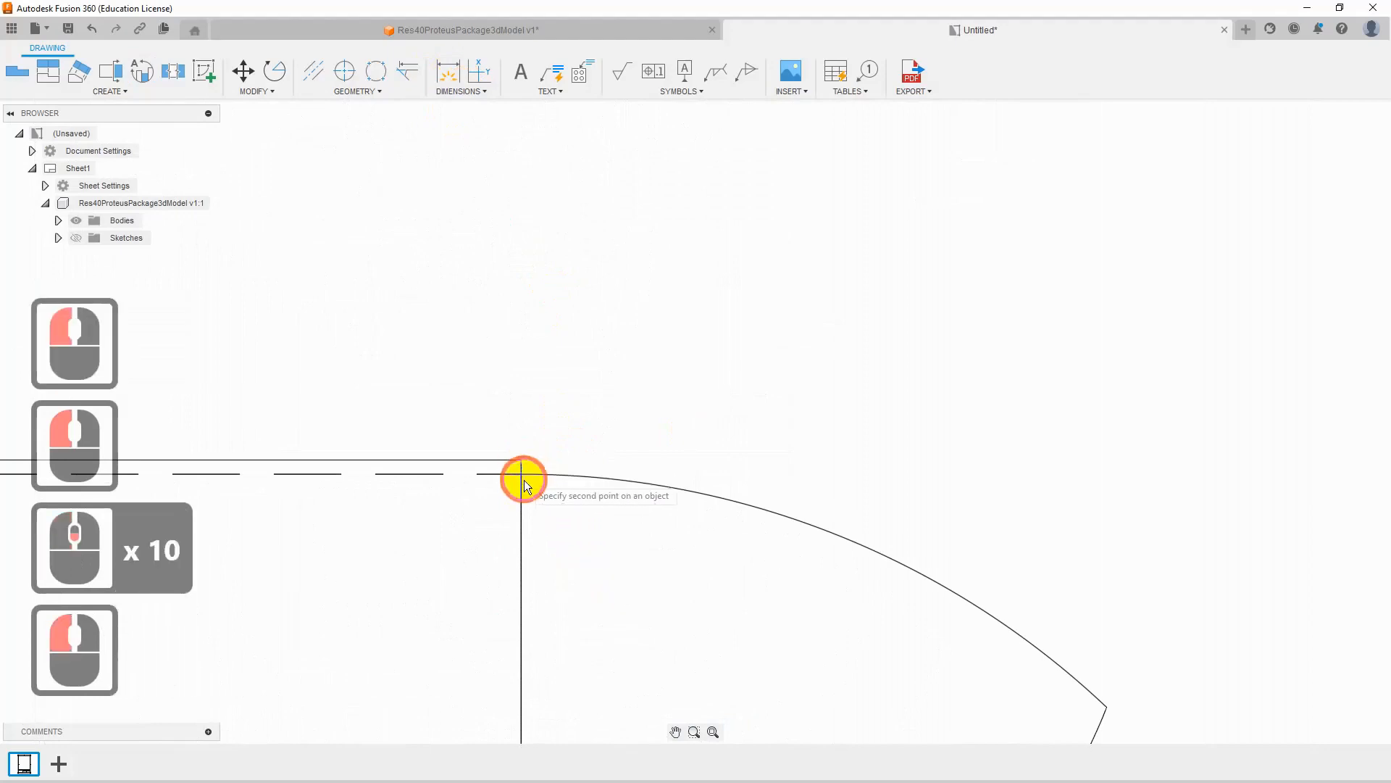
{"action": "left_click", "coordinate": [520, 475]}
{"action": "scroll", "coordinate": [1145, 540], "scroll_direction": "up", "scroll_amount": 2}
{"action": "middle_click_drag", "start_coordinate": [1134, 549], "coordinate": [1030, 311]}
{"action": "scroll", "coordinate": [1030, 310], "scroll_direction": "up", "scroll_amount": 8}
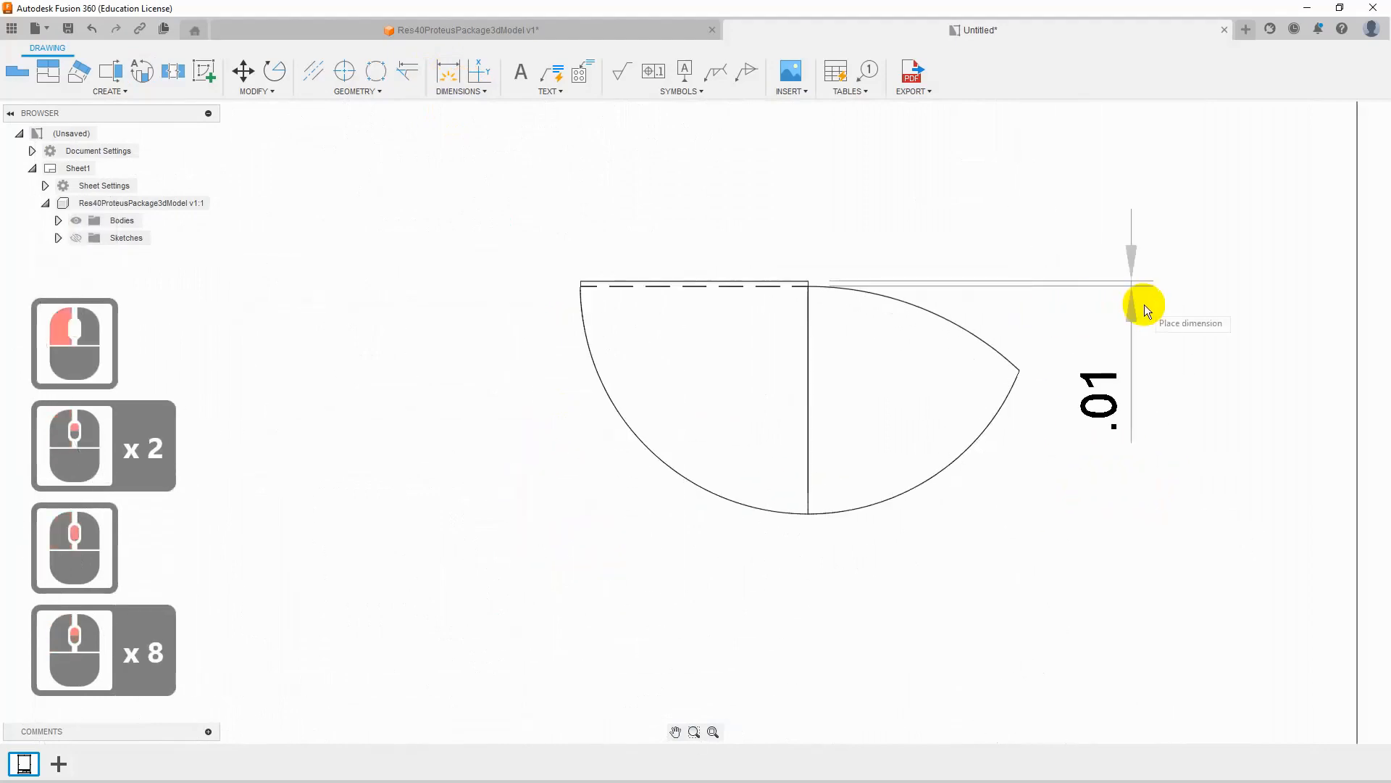
{"action": "left_click", "coordinate": [1140, 305]}
{"action": "scroll", "coordinate": [1038, 453], "scroll_direction": "up", "scroll_amount": 14}
{"action": "right_click", "coordinate": [846, 303]}
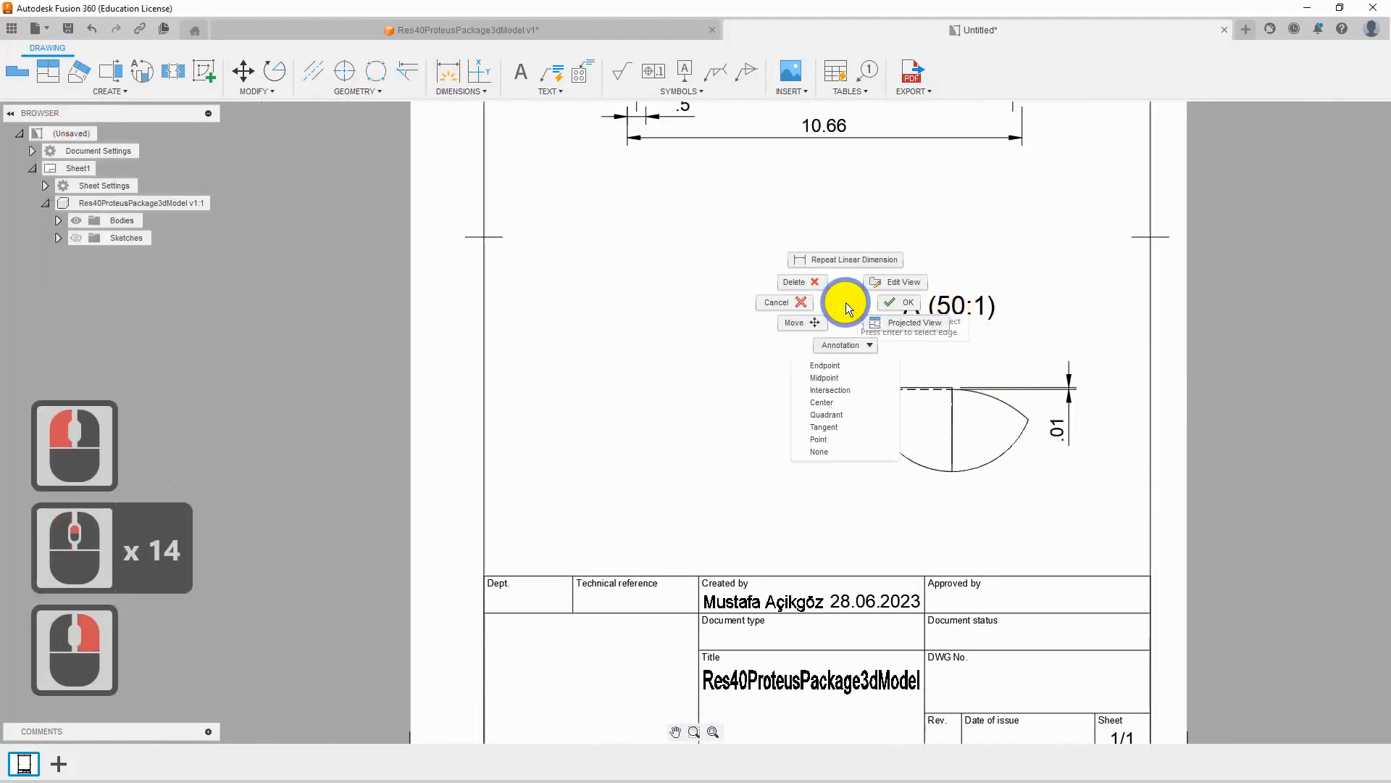
{"action": "left_click", "coordinate": [893, 302]}
Step: Move the detail view's label closer to its geometry and shift the front view toward the sheet's left side
{"action": "left_click_drag", "start_coordinate": [951, 304], "coordinate": [972, 350]}
{"action": "scroll", "coordinate": [978, 432], "scroll_direction": "up", "scroll_amount": 4}
{"action": "middle_click_drag", "start_coordinate": [979, 432], "coordinate": [569, 601]}
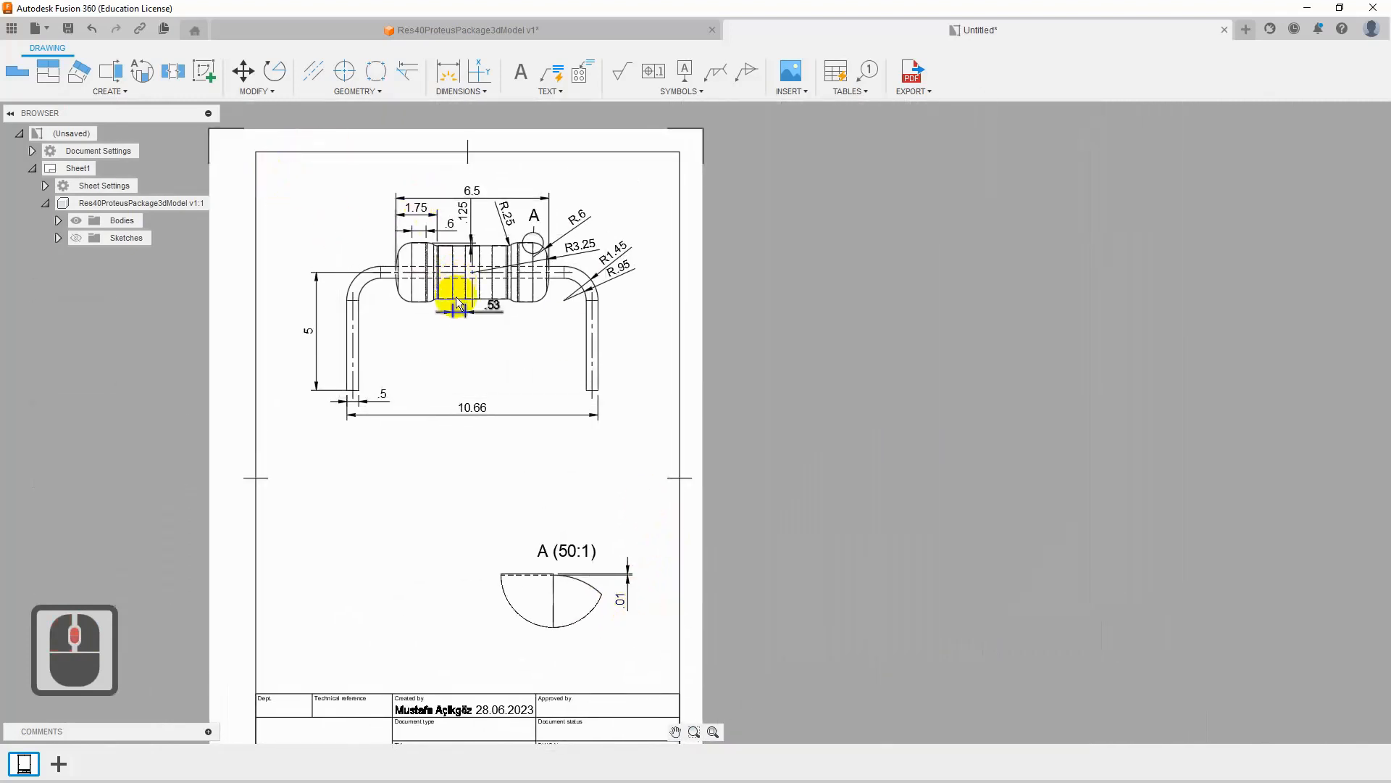
{"action": "left_click", "coordinate": [417, 301]}
{"action": "left_click_drag", "start_coordinate": [417, 301], "coordinate": [359, 296]}
Step: Bring the vertical lead dimension closer to the left lead and move the detail view to the sheet's upper right corner
{"action": "left_click", "coordinate": [268, 271]}
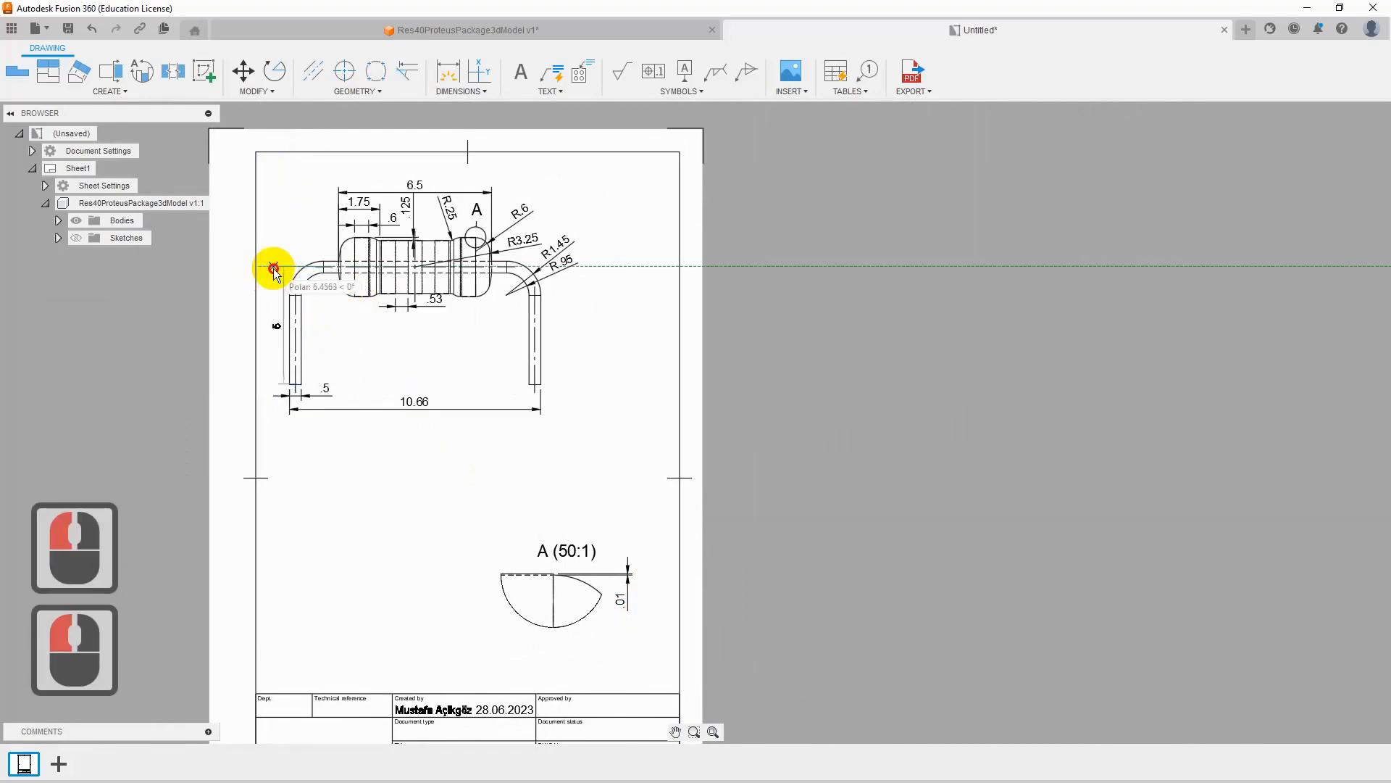
{"action": "left_click", "coordinate": [634, 322]}
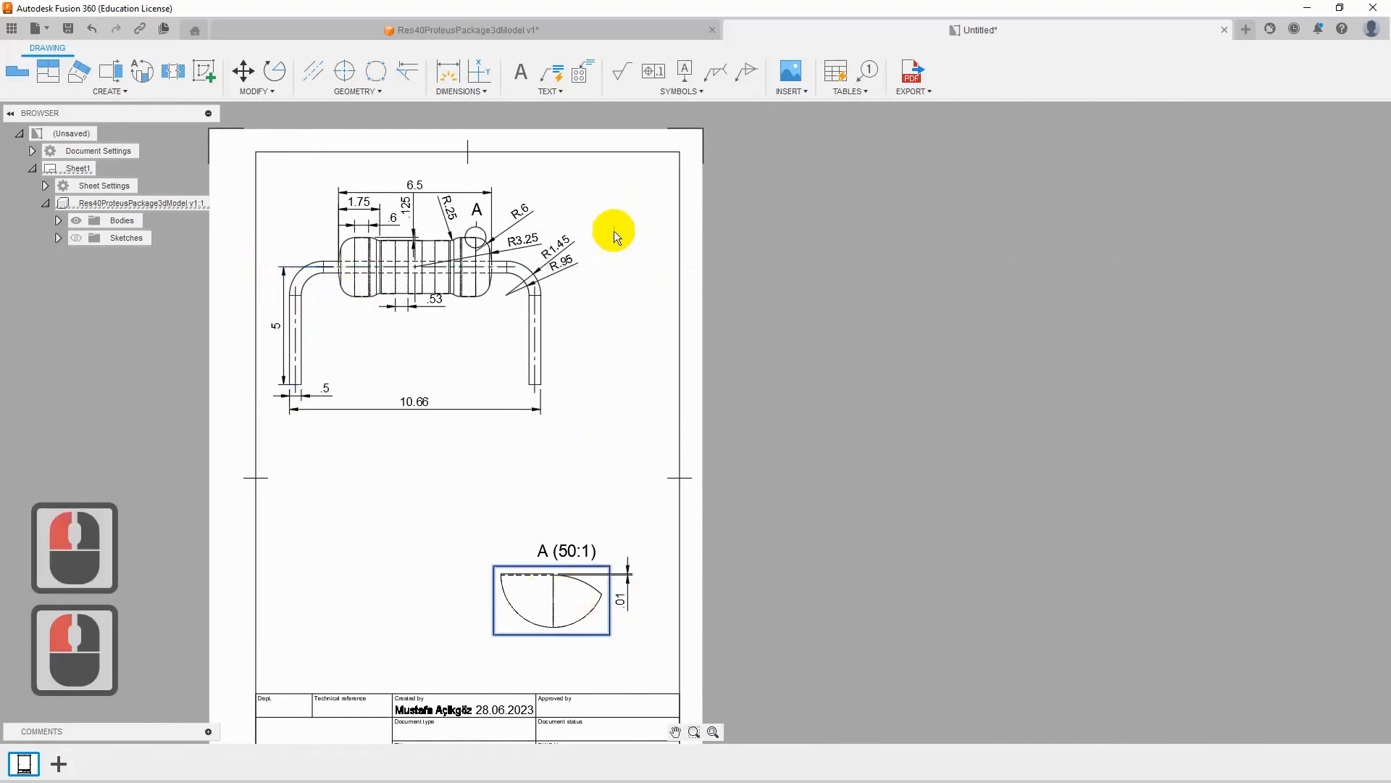
{"action": "left_click_drag", "start_coordinate": [499, 573], "coordinate": [565, 196]}
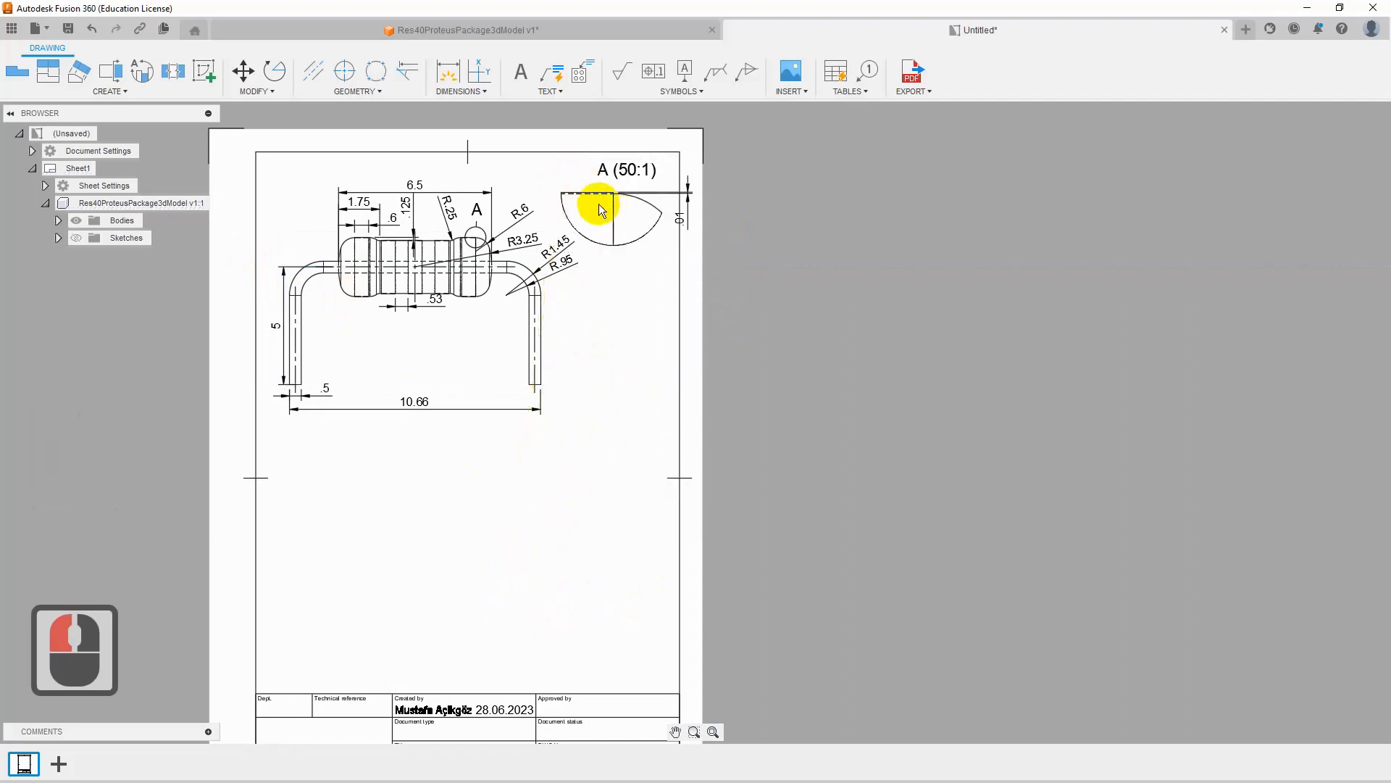
Step: Try to open the detail view and its boundary circle for editing
{"action": "right_click", "coordinate": [589, 196]}
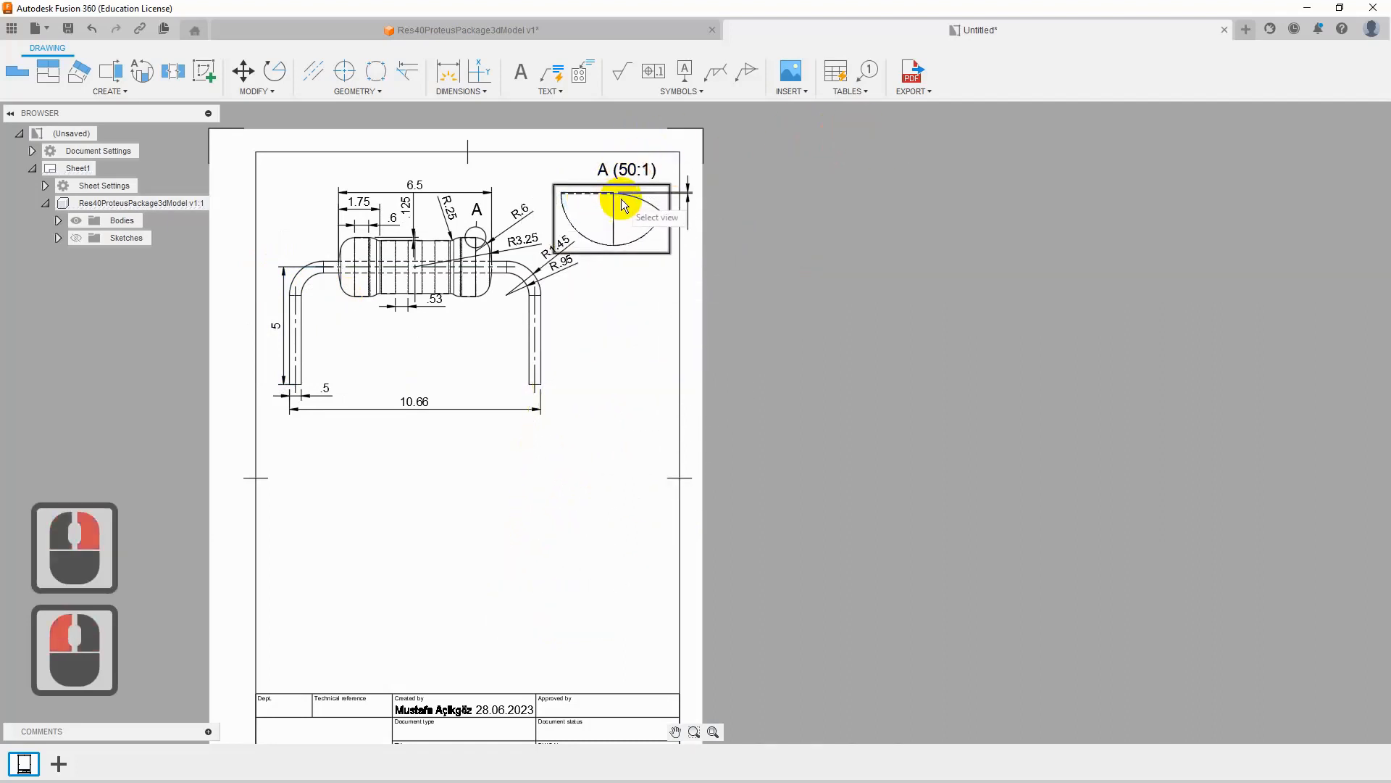
{"action": "right_click", "coordinate": [589, 193]}
{"action": "left_click", "coordinate": [638, 174]}
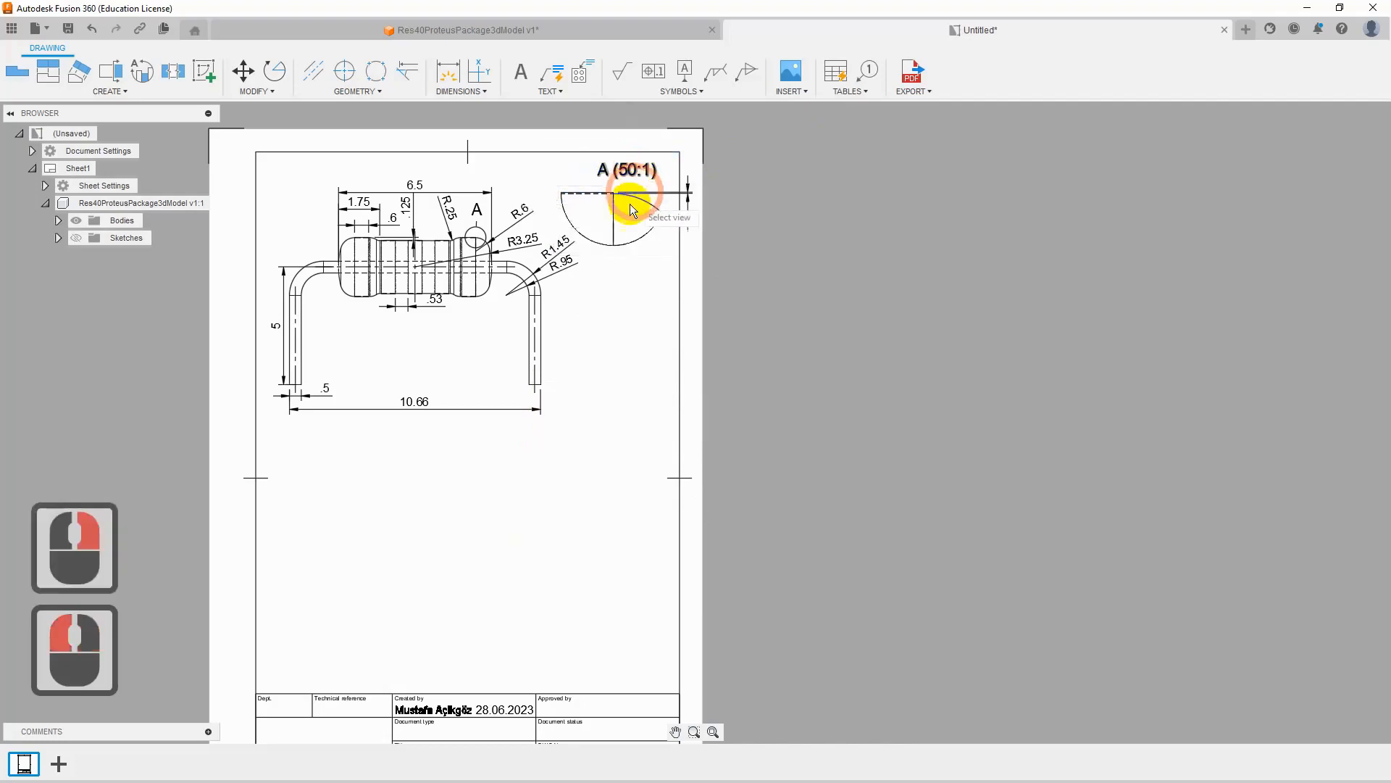
{"action": "scroll", "coordinate": [609, 232], "scroll_direction": "down", "scroll_amount": 4}
{"action": "scroll", "coordinate": [606, 230], "scroll_direction": "up", "scroll_amount": 9}
{"action": "left_click", "coordinate": [431, 232]}
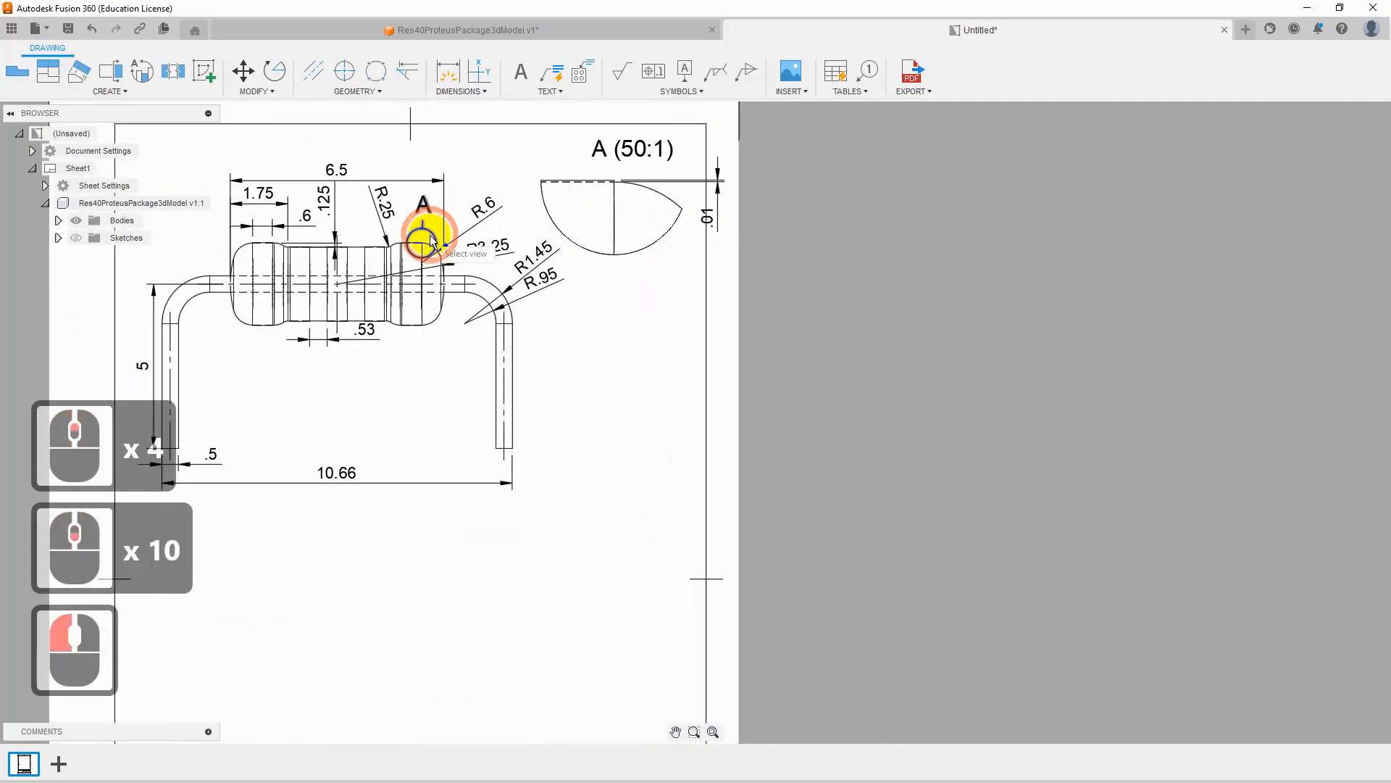
{"action": "left_click", "coordinate": [429, 232]}
{"action": "right_click", "coordinate": [428, 233]}
{"action": "left_click", "coordinate": [496, 218]}
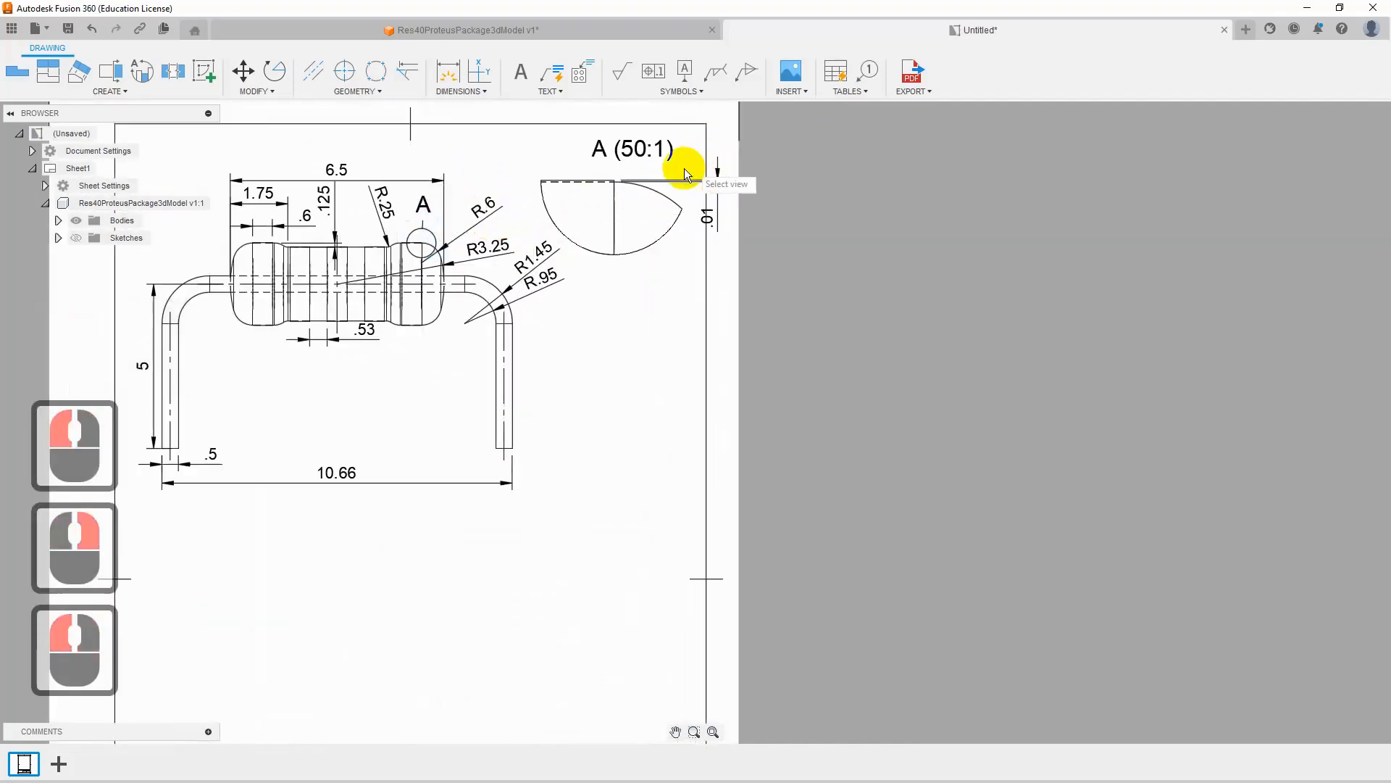
{"action": "right_click", "coordinate": [607, 178]}
{"action": "left_click", "coordinate": [662, 155]}
Step: Change the detail view's scale to 25:1
{"action": "scroll", "coordinate": [625, 340], "scroll_direction": "up", "scroll_amount": 4}
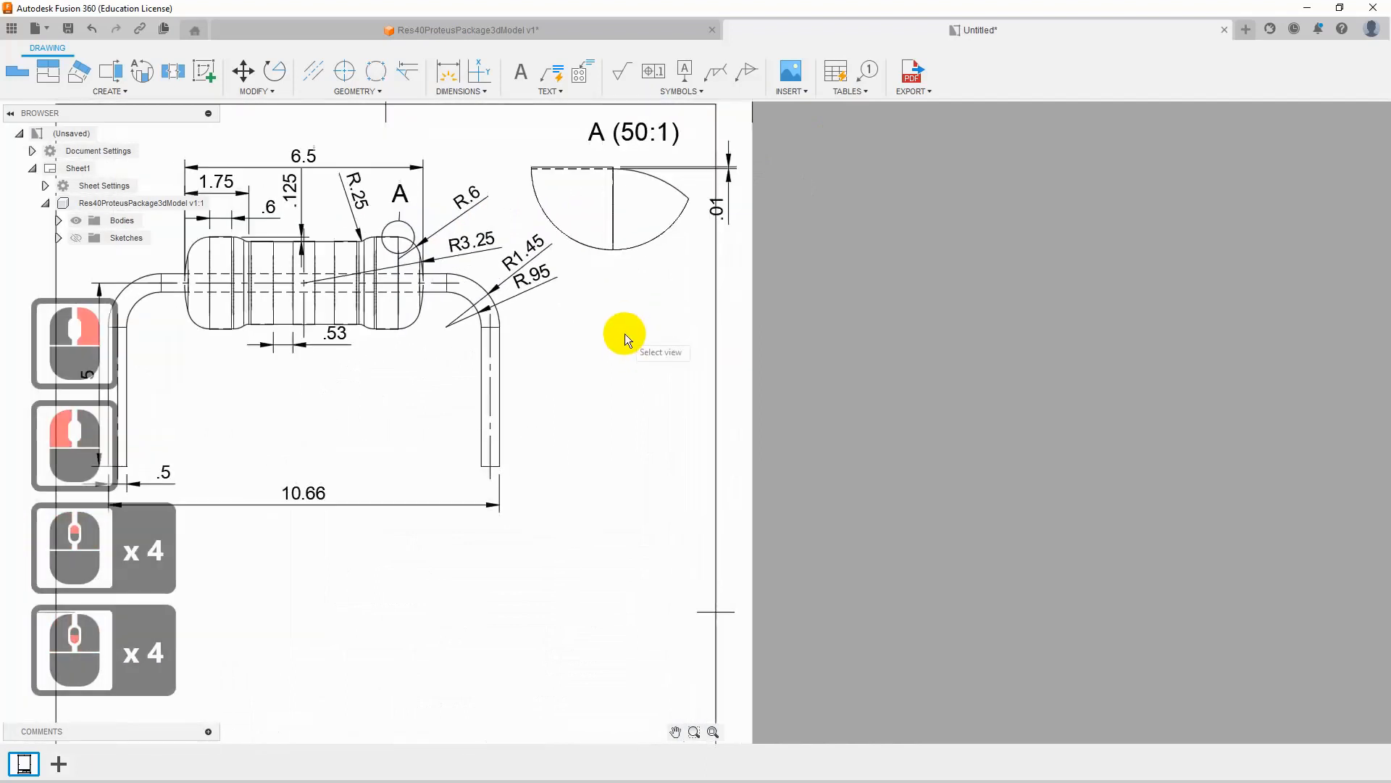
{"action": "scroll", "coordinate": [624, 229], "scroll_direction": "up", "scroll_amount": 5}
{"action": "double_click", "coordinate": [609, 220]}
{"action": "left_click", "coordinate": [1299, 203]}
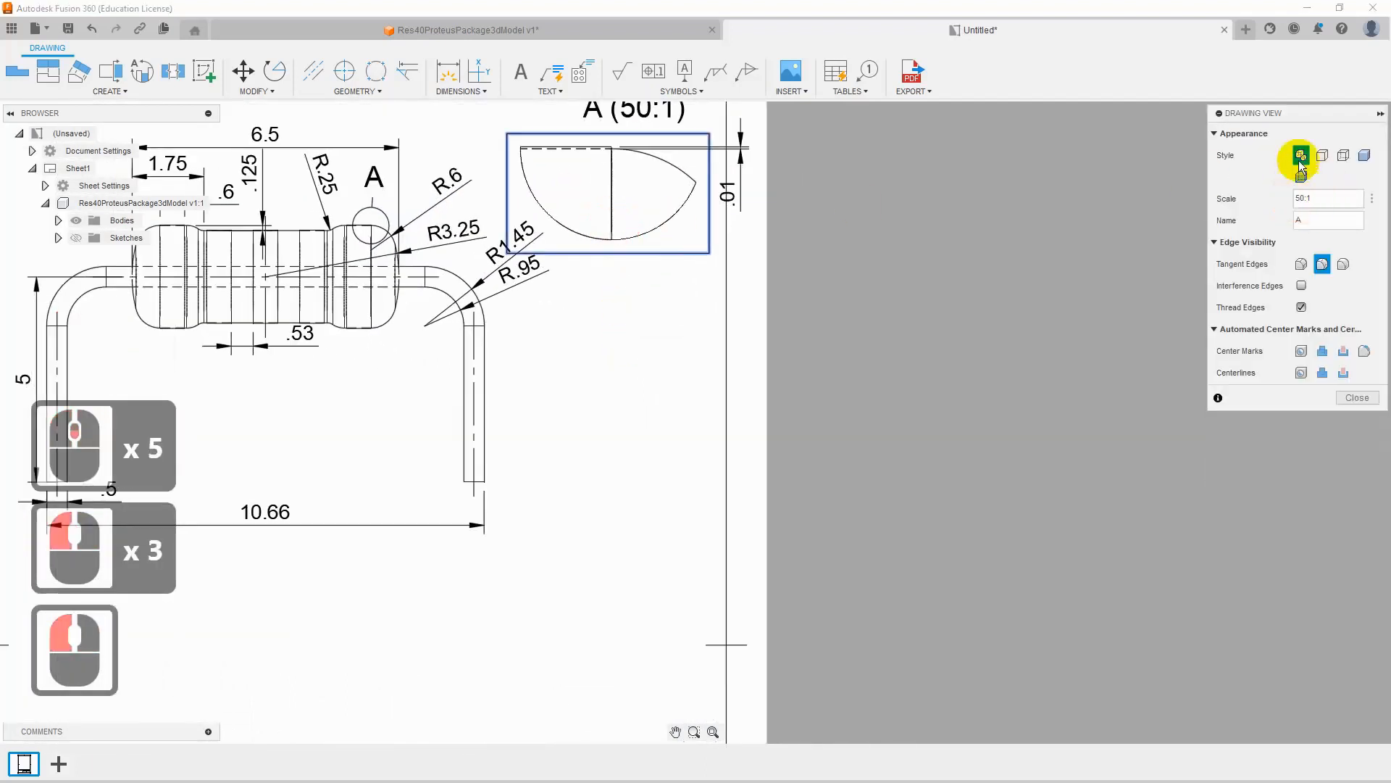
{"action": "left_click_drag", "start_coordinate": [1301, 197], "coordinate": [1291, 198]}
{"action": "type", "text": "4"}
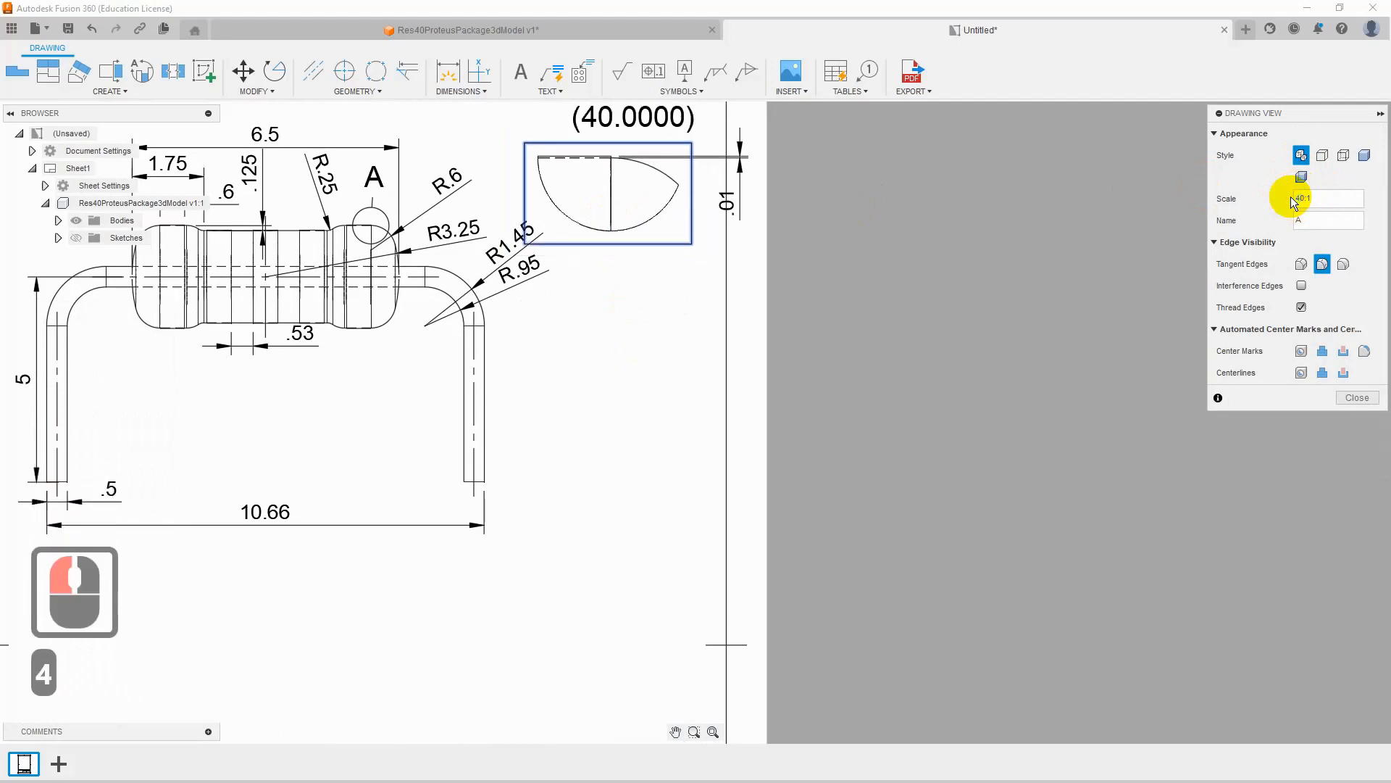
{"action": "key", "text": "BackSpace"}
{"action": "type", "text": "25"}
{"action": "key", "text": "Delete"}
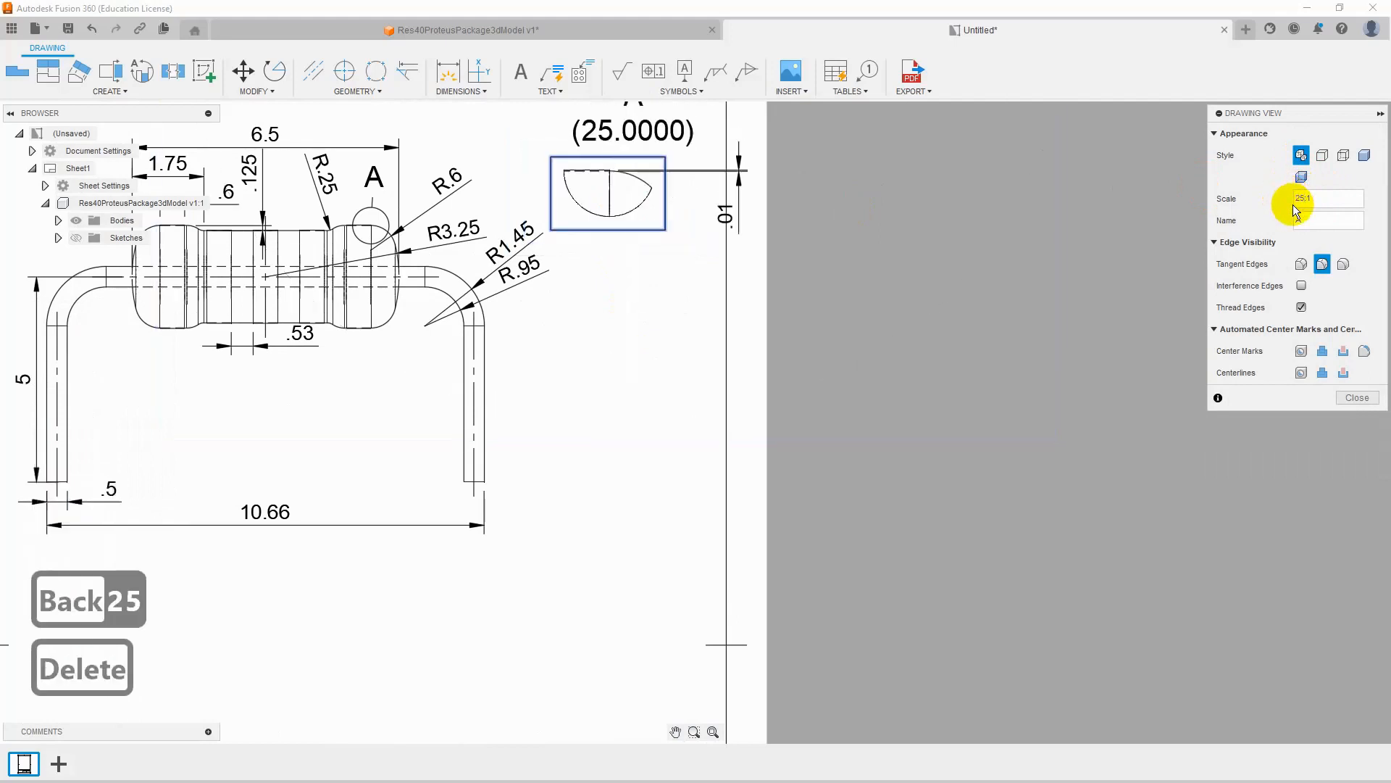
{"action": "left_click", "coordinate": [1349, 405]}
Step: Move the detail view's vertical dimension inside the sheet border, close to the detail geometry
{"action": "scroll", "coordinate": [717, 174], "scroll_direction": "up", "scroll_amount": 9}
{"action": "left_click", "coordinate": [746, 175]}
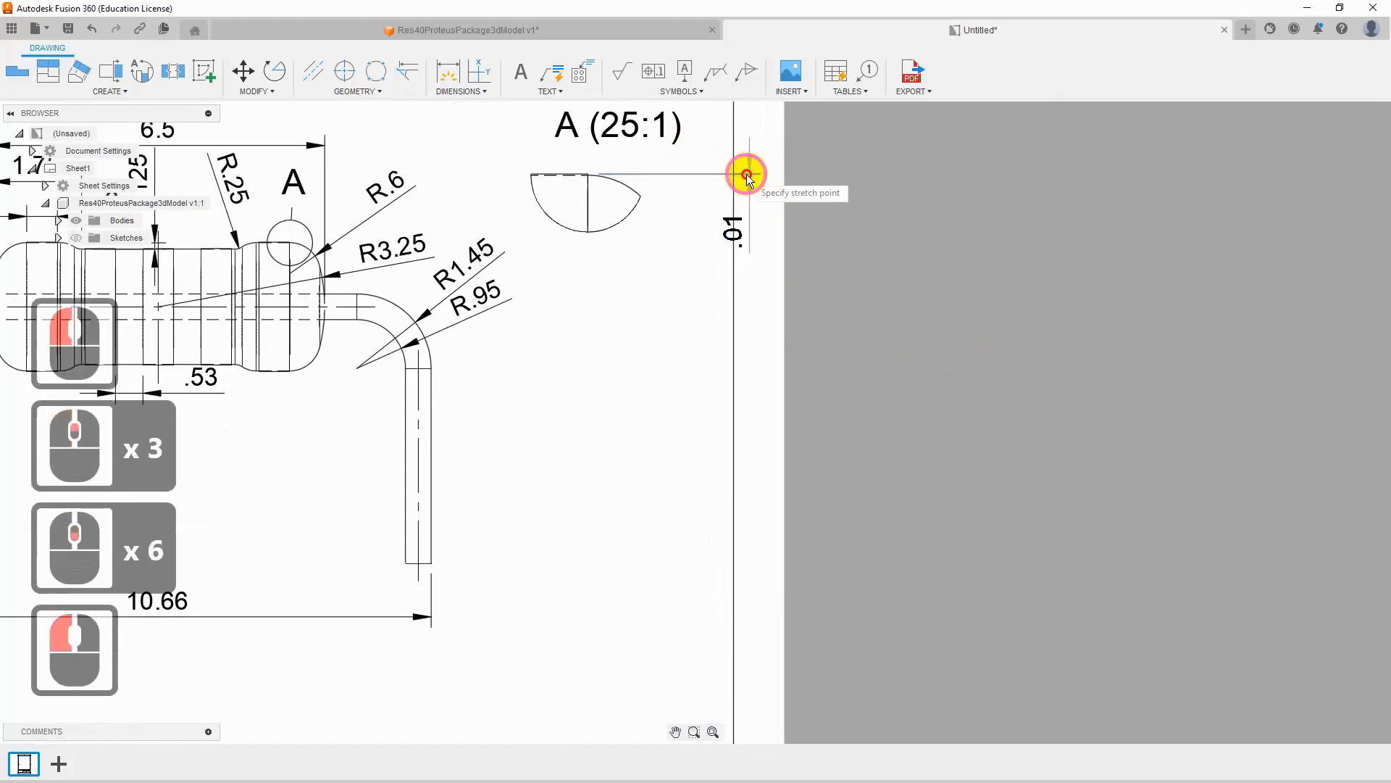
{"action": "left_click", "coordinate": [661, 180]}
Step: Move the front view lower on the sheet and shift the detail view down to sit above its right side
{"action": "scroll", "coordinate": [652, 507], "scroll_direction": "down", "scroll_amount": 5}
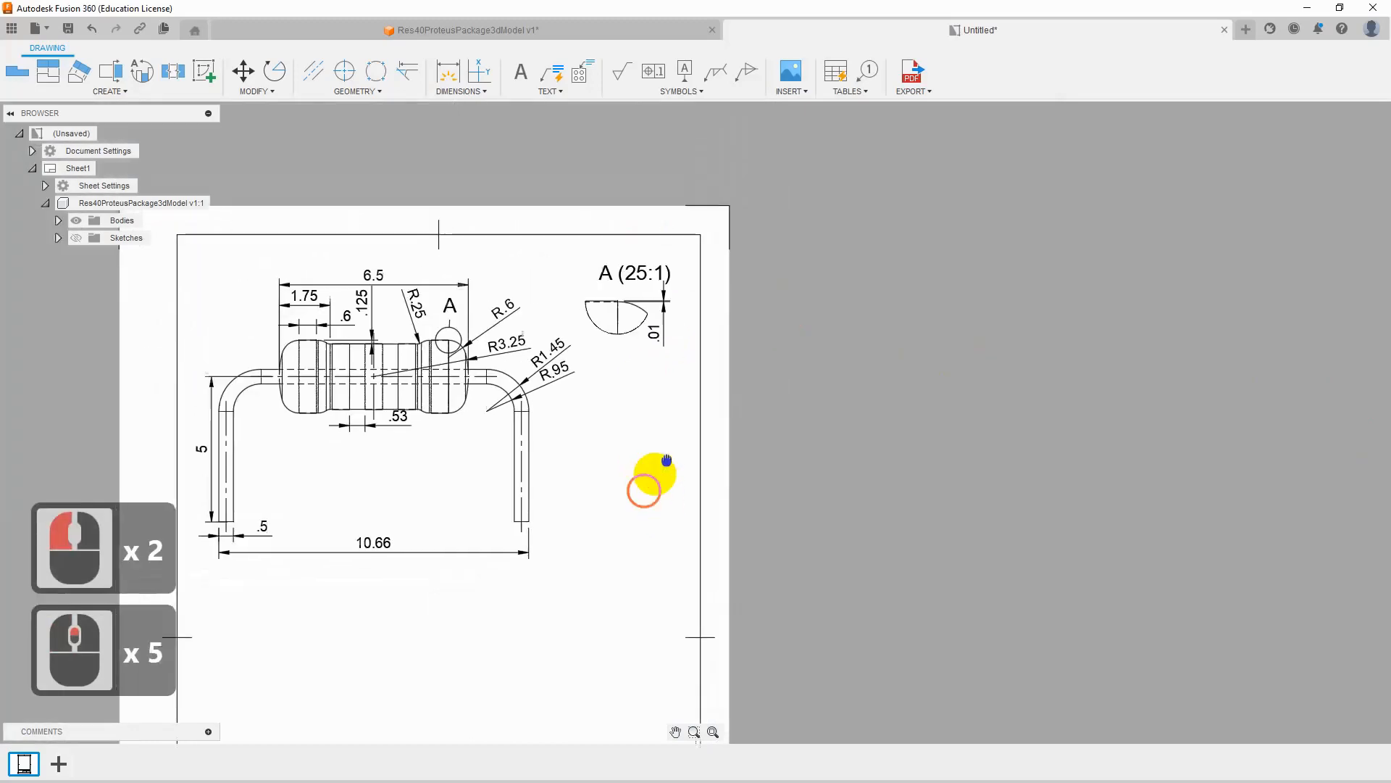
{"action": "scroll", "coordinate": [654, 473], "scroll_direction": "down", "scroll_amount": 4}
{"action": "left_click", "coordinate": [528, 349]}
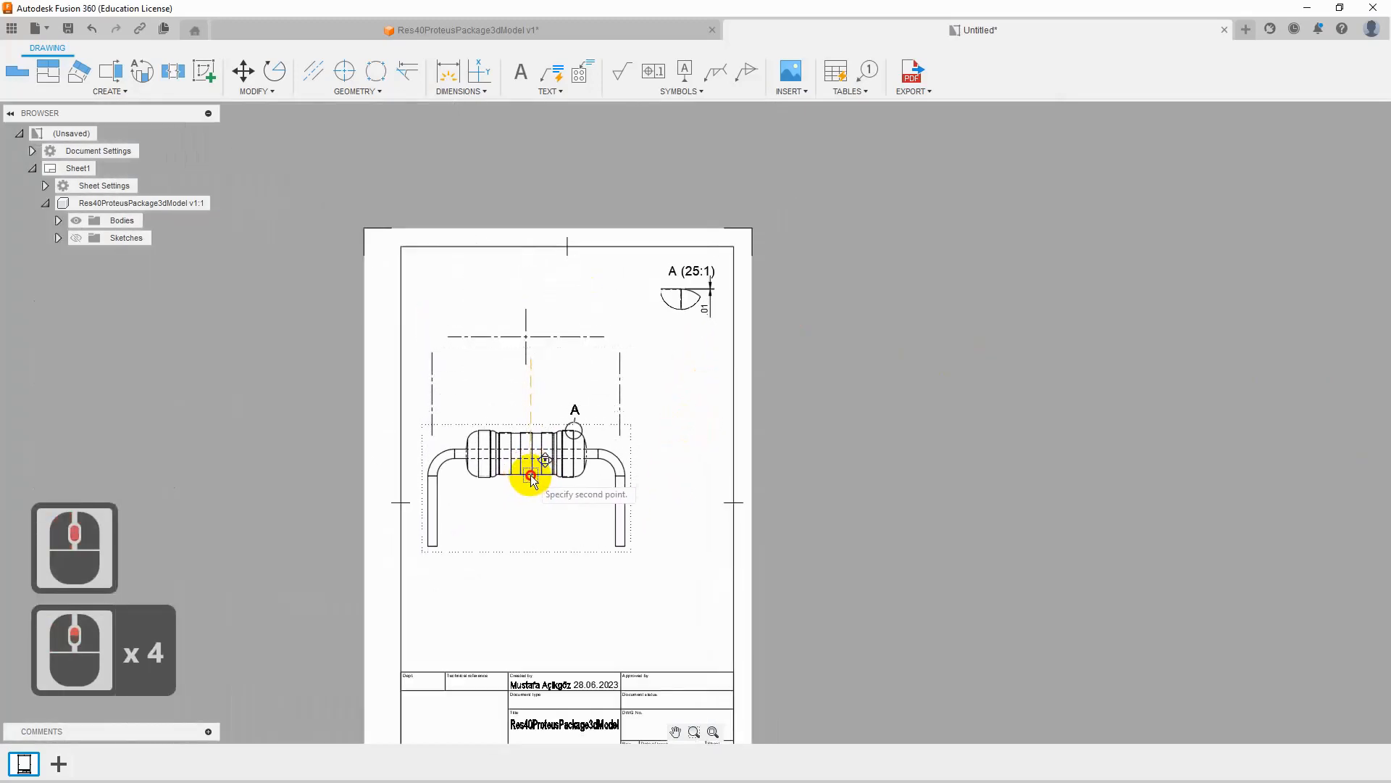
{"action": "left_click", "coordinate": [534, 447]}
{"action": "left_click", "coordinate": [674, 293]}
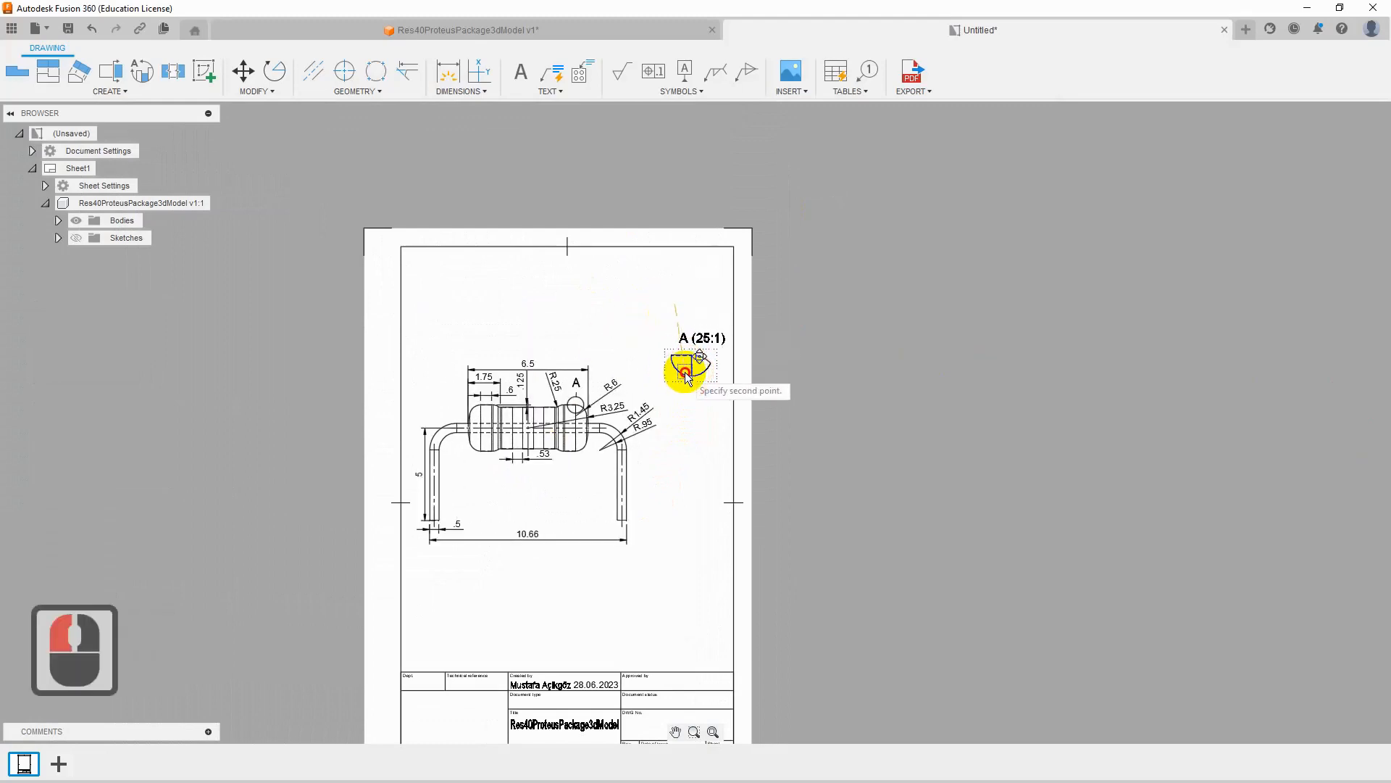
{"action": "left_click", "coordinate": [677, 352]}
Step: Add the text "Proteus Res40 Dimension" above the front view as the sheet's title
{"action": "scroll", "coordinate": [661, 596], "scroll_direction": "up", "scroll_amount": 4}
{"action": "scroll", "coordinate": [626, 531], "scroll_direction": "up", "scroll_amount": 1}
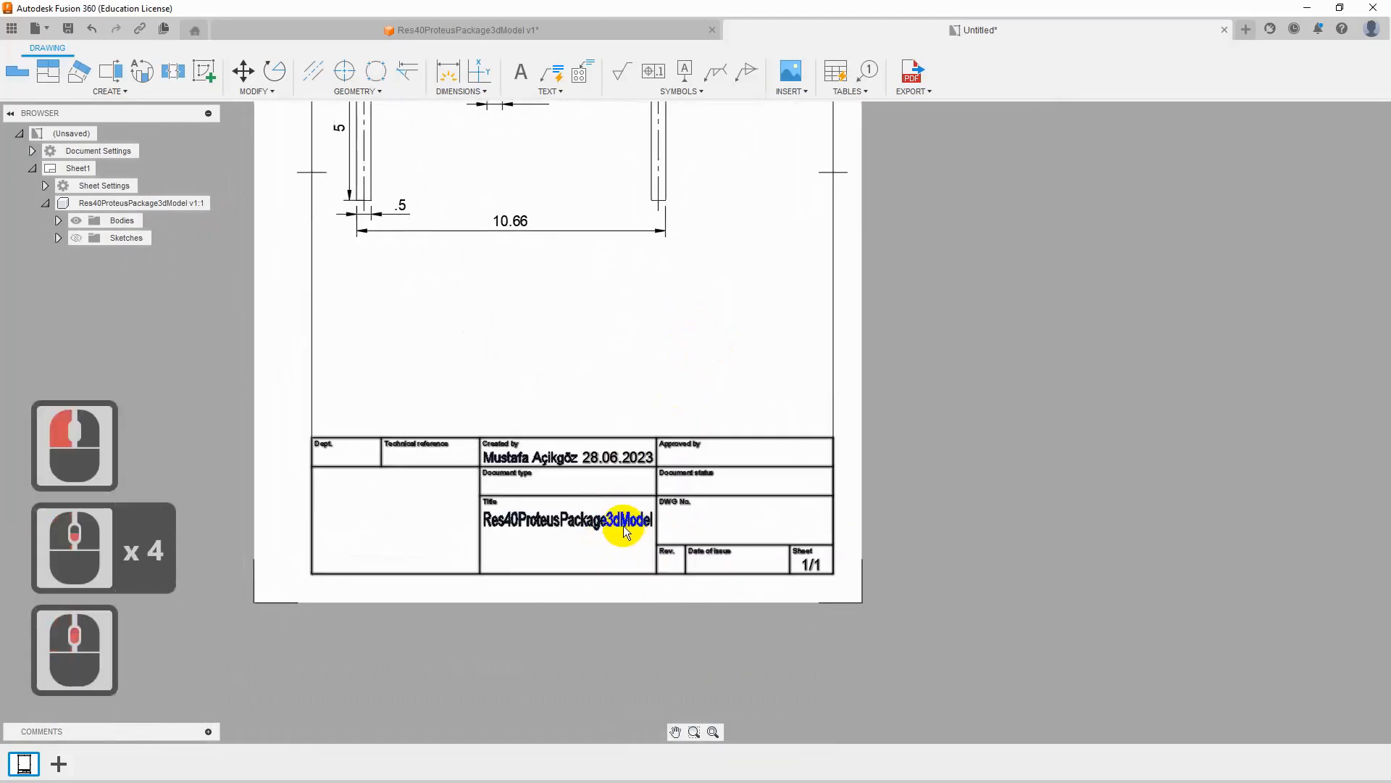
{"action": "scroll", "coordinate": [521, 326], "scroll_direction": "down", "scroll_amount": 3}
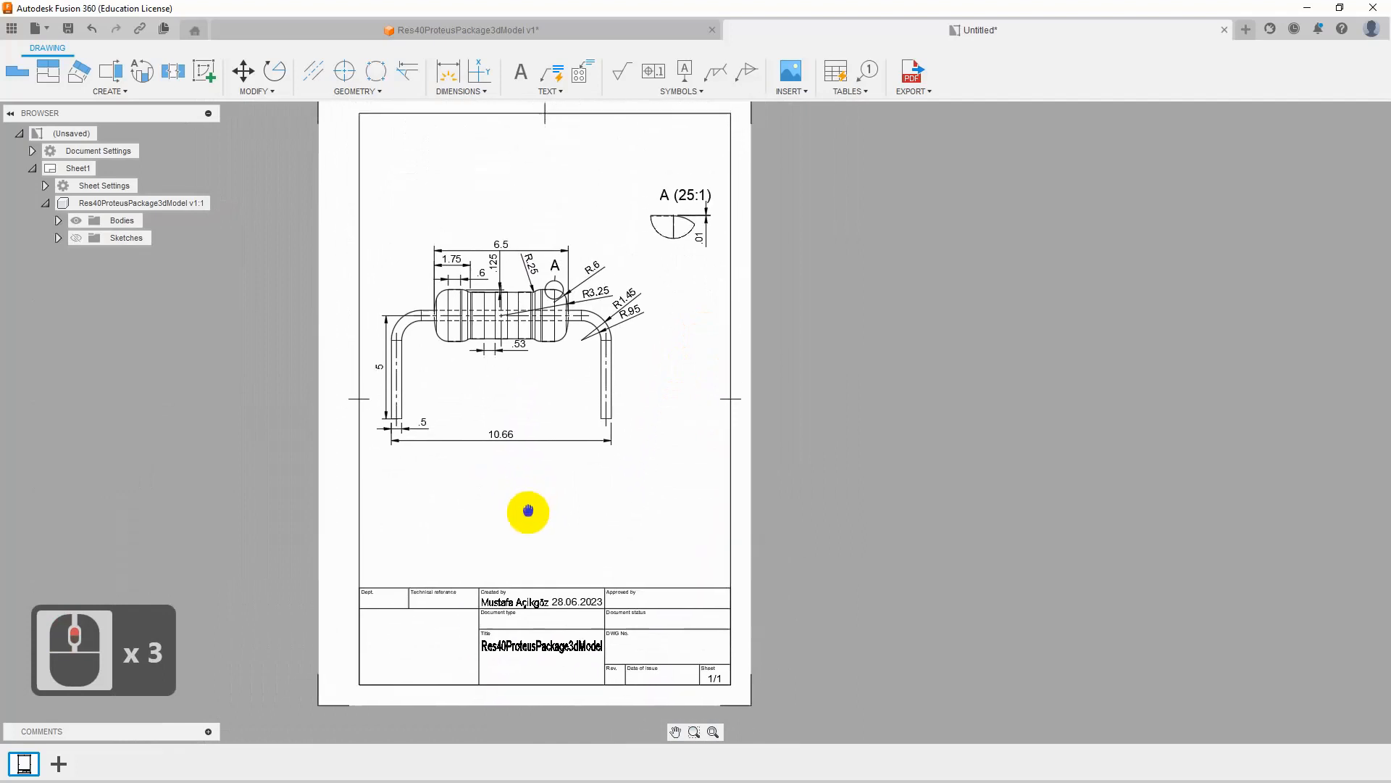
{"action": "left_click", "coordinate": [518, 71]}
{"action": "left_click", "coordinate": [413, 174]}
{"action": "left_click", "coordinate": [629, 246]}
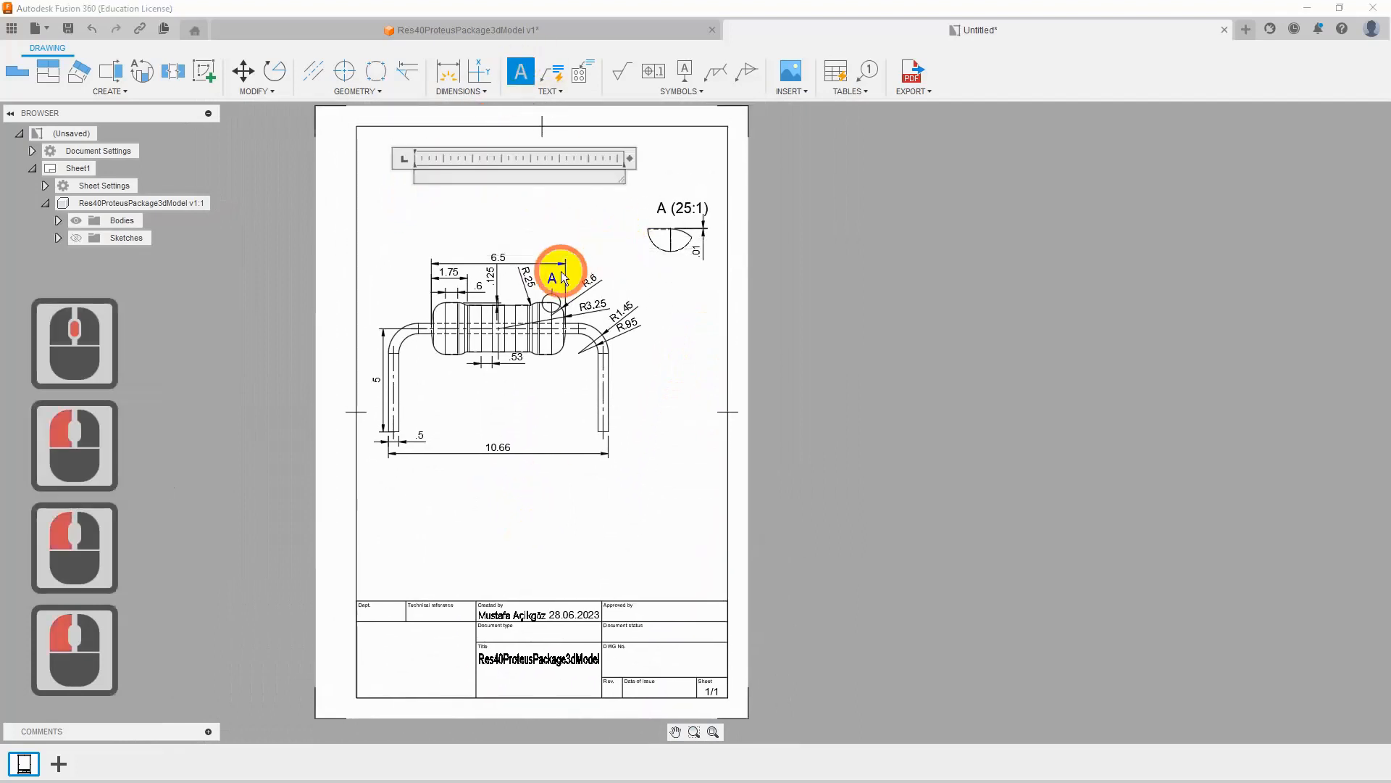
{"action": "type", "text": "Proteus"}
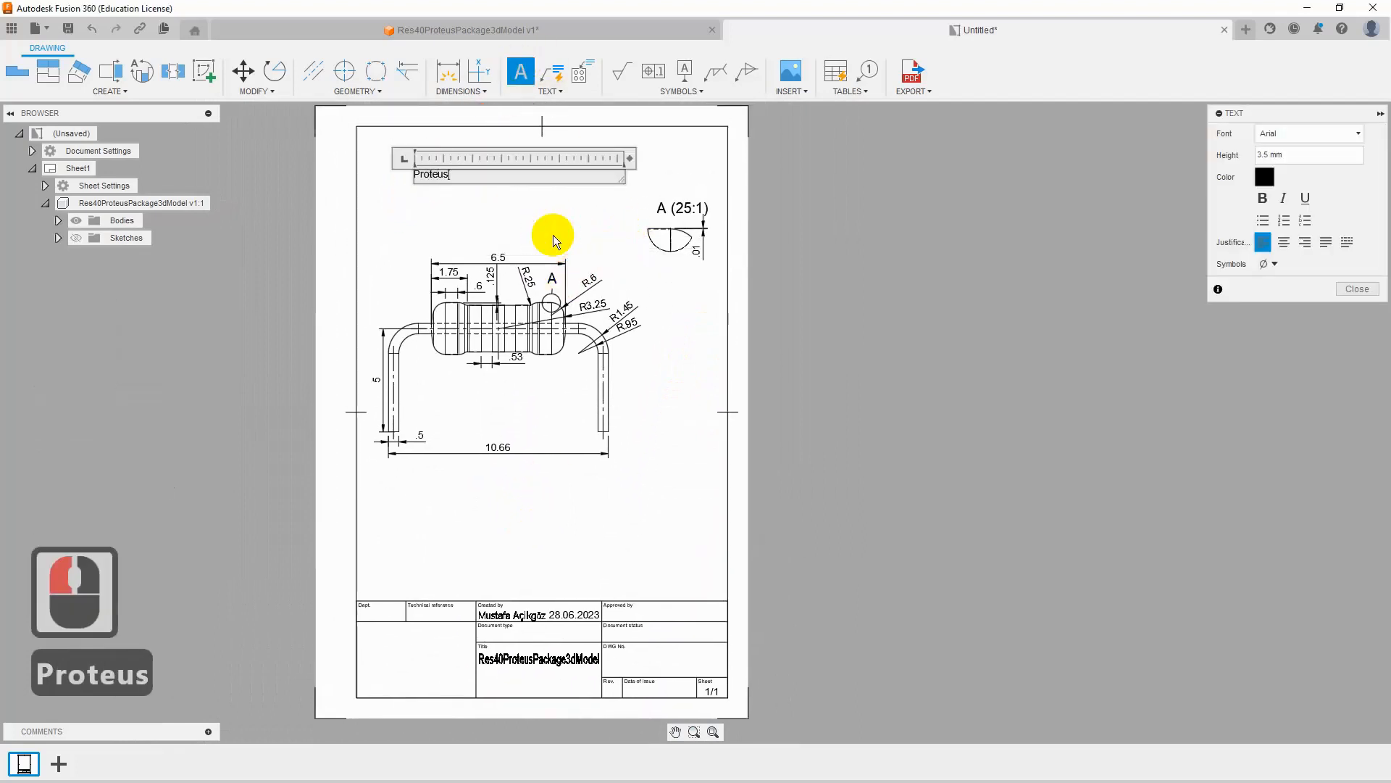
{"action": "type", "text": " Res40 "}
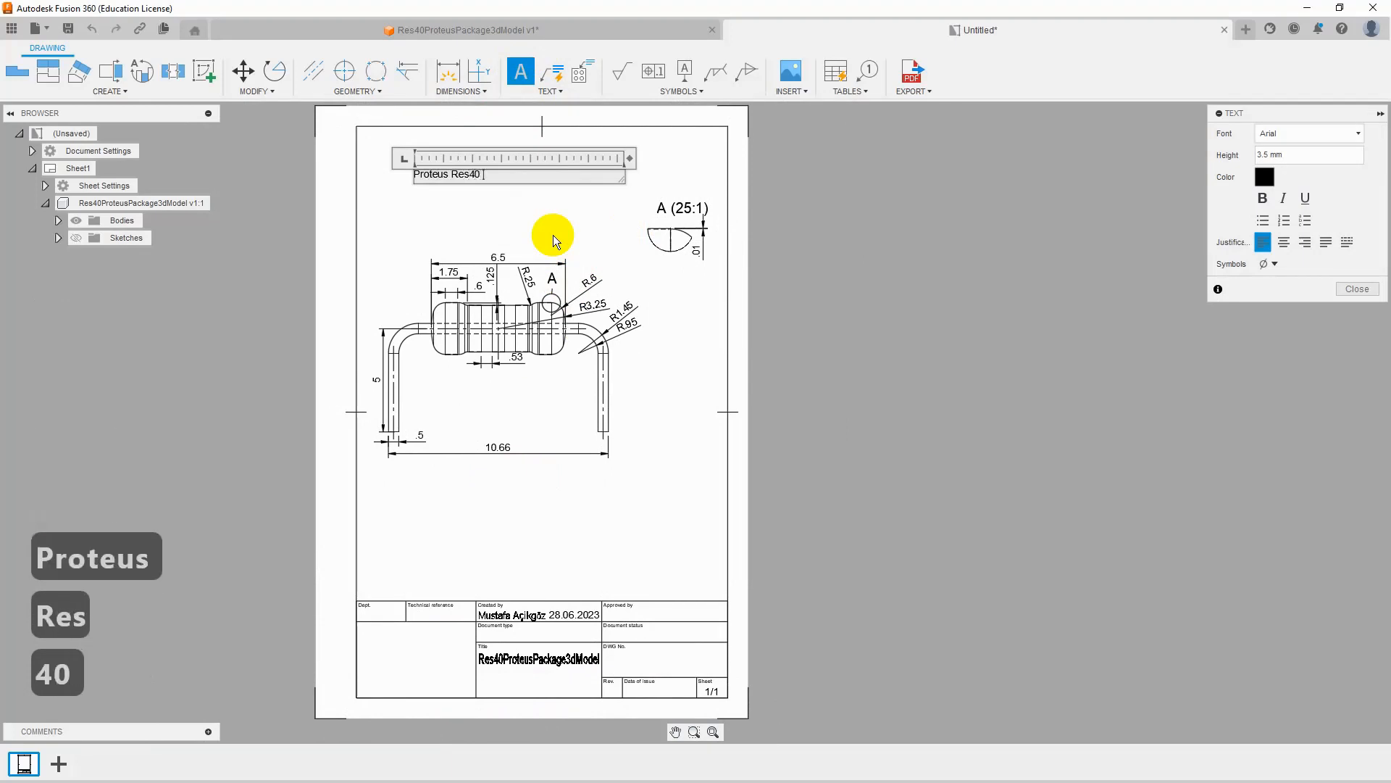
{"action": "type", "text": "Dimension"}
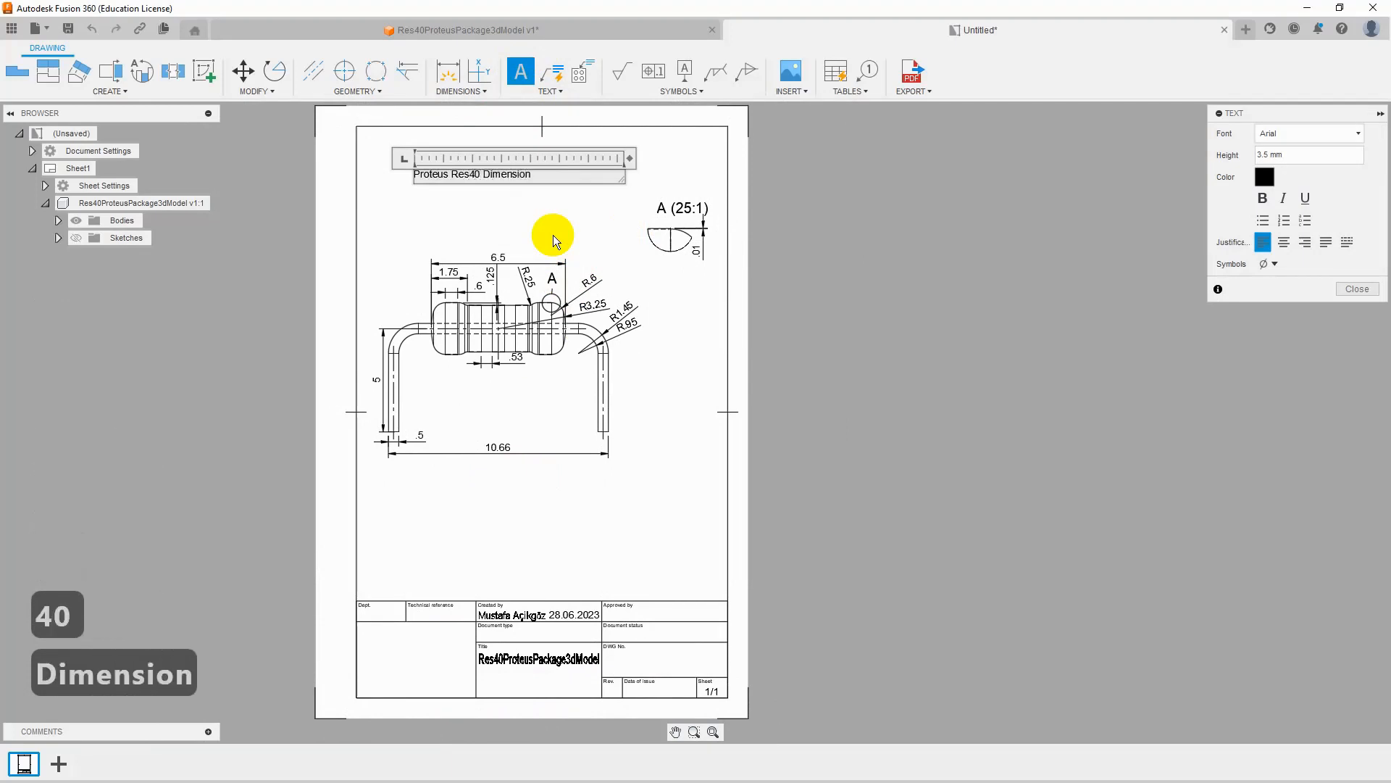
{"action": "left_click", "coordinate": [554, 244]}
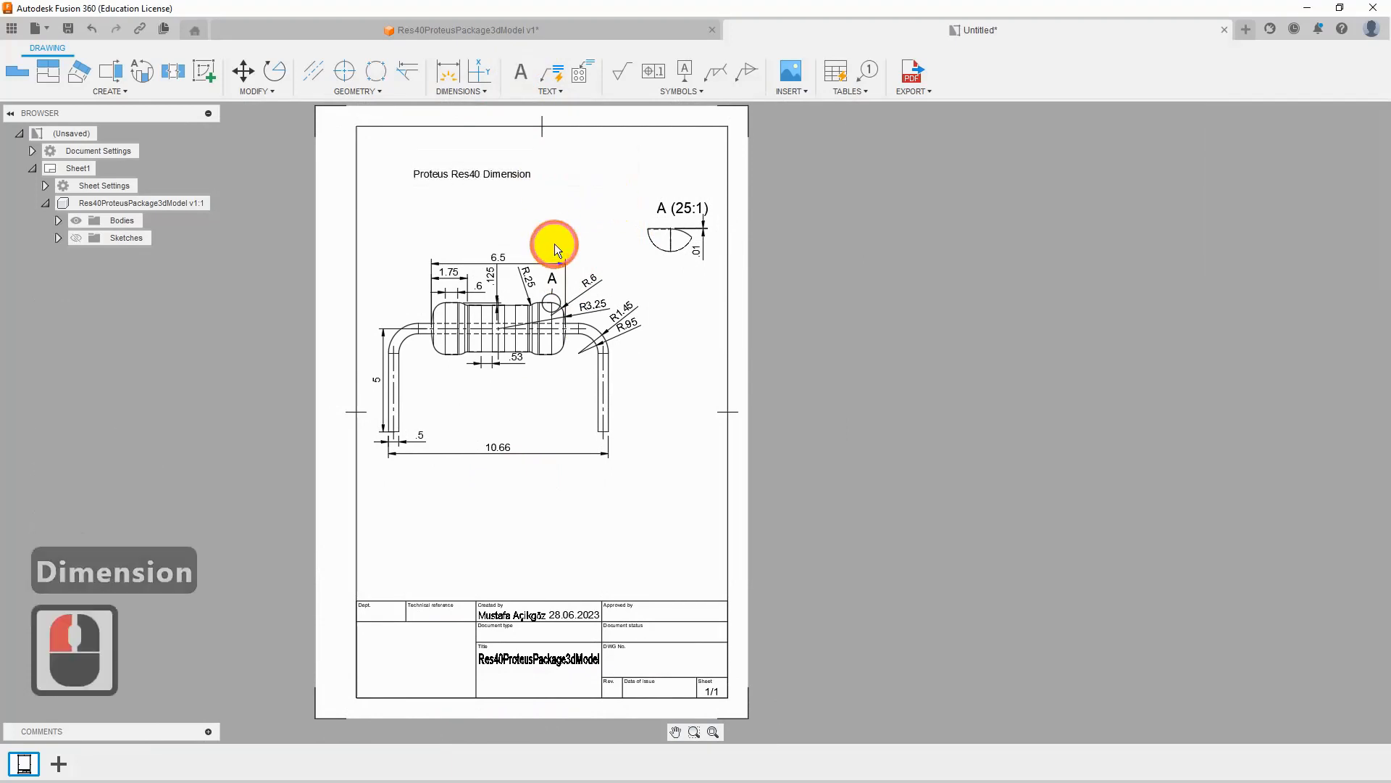
{"action": "key", "text": "Return"}
{"action": "left_click", "coordinate": [554, 244]}
{"action": "key", "text": "Escape"}
Step: Move the title text lower on the sheet, closer to the front view
{"action": "left_click", "coordinate": [489, 174]}
{"action": "left_click", "coordinate": [494, 203]}
{"action": "left_click", "coordinate": [513, 205]}
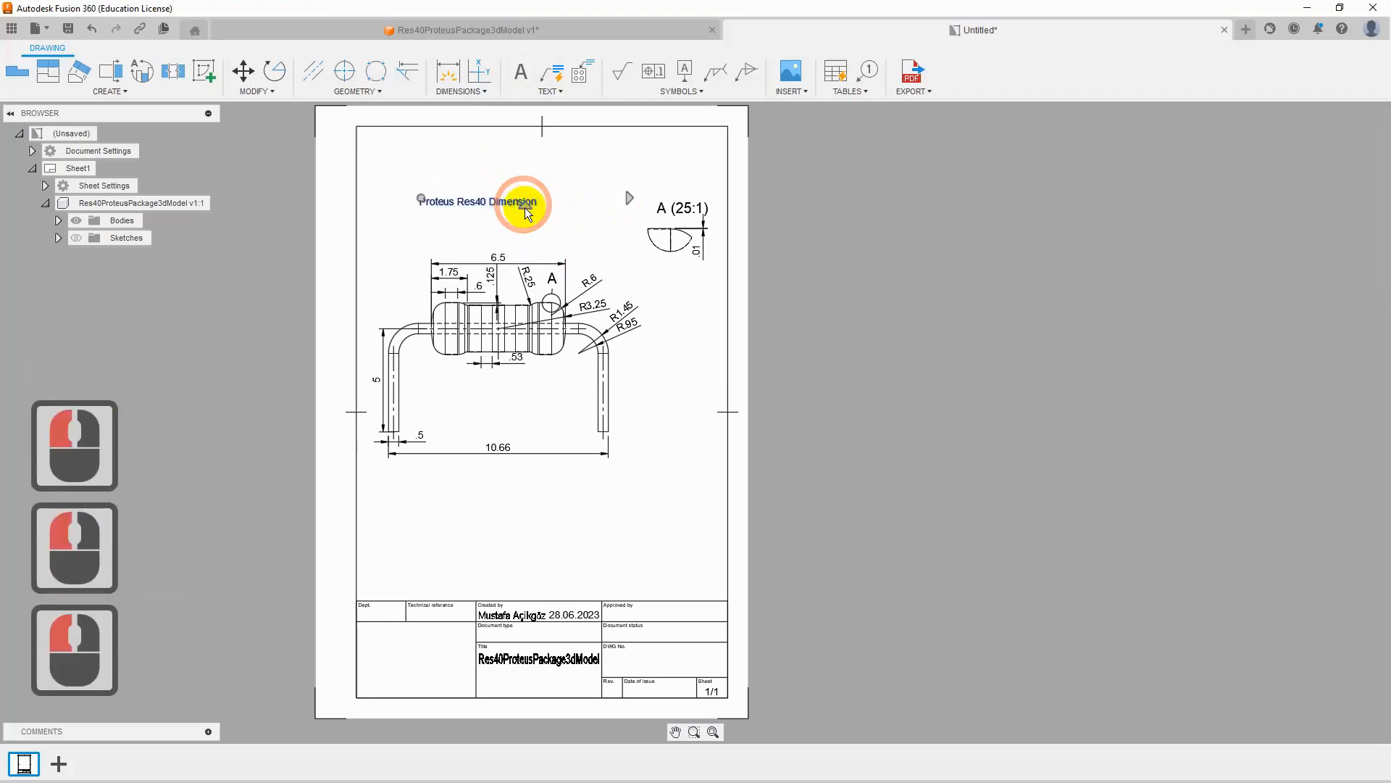
{"action": "left_click_drag", "start_coordinate": [525, 207], "coordinate": [360, 193]}
{"action": "left_click", "coordinate": [629, 196]}
Step: Set the title text's height to 5 mm and make it bold
{"action": "double_click", "coordinate": [497, 200]}
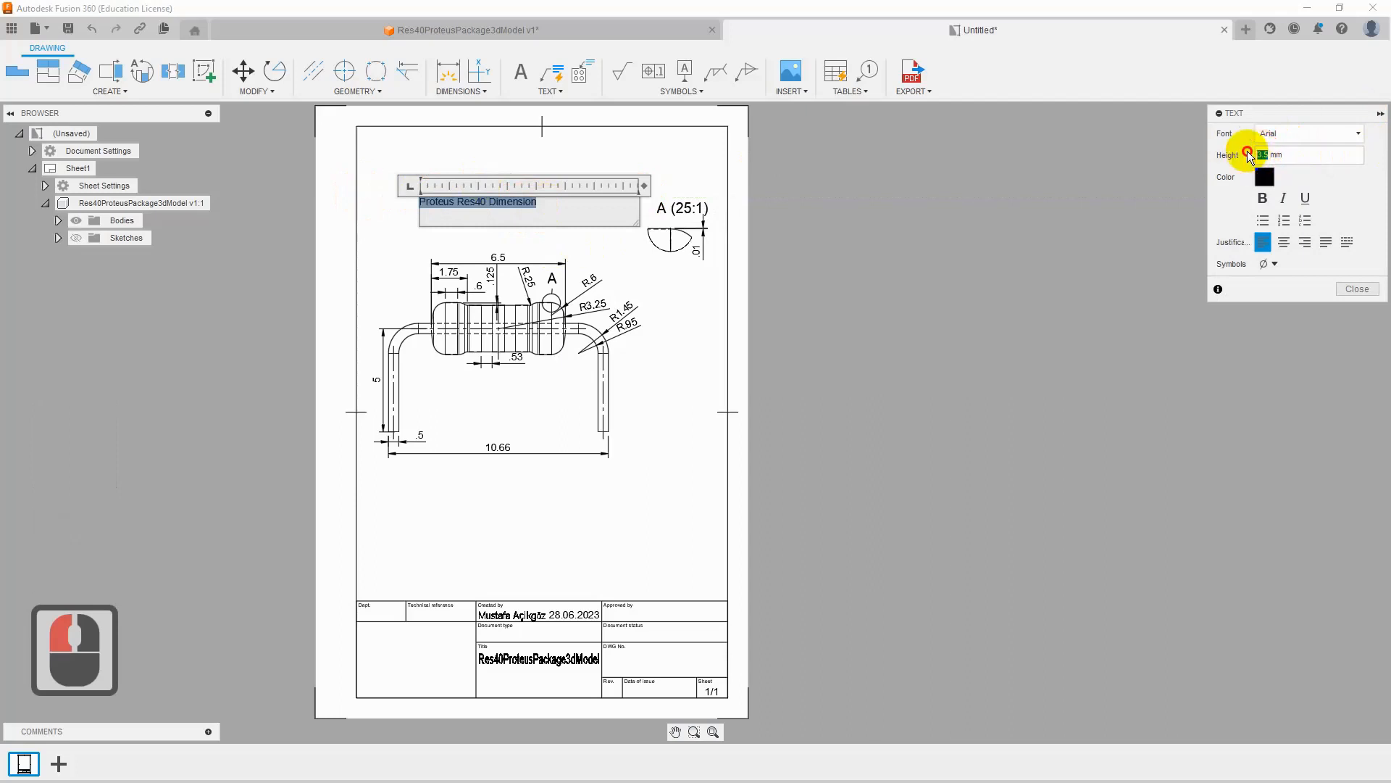
{"action": "type", "text": "5"}
{"action": "left_click", "coordinate": [1262, 199]}
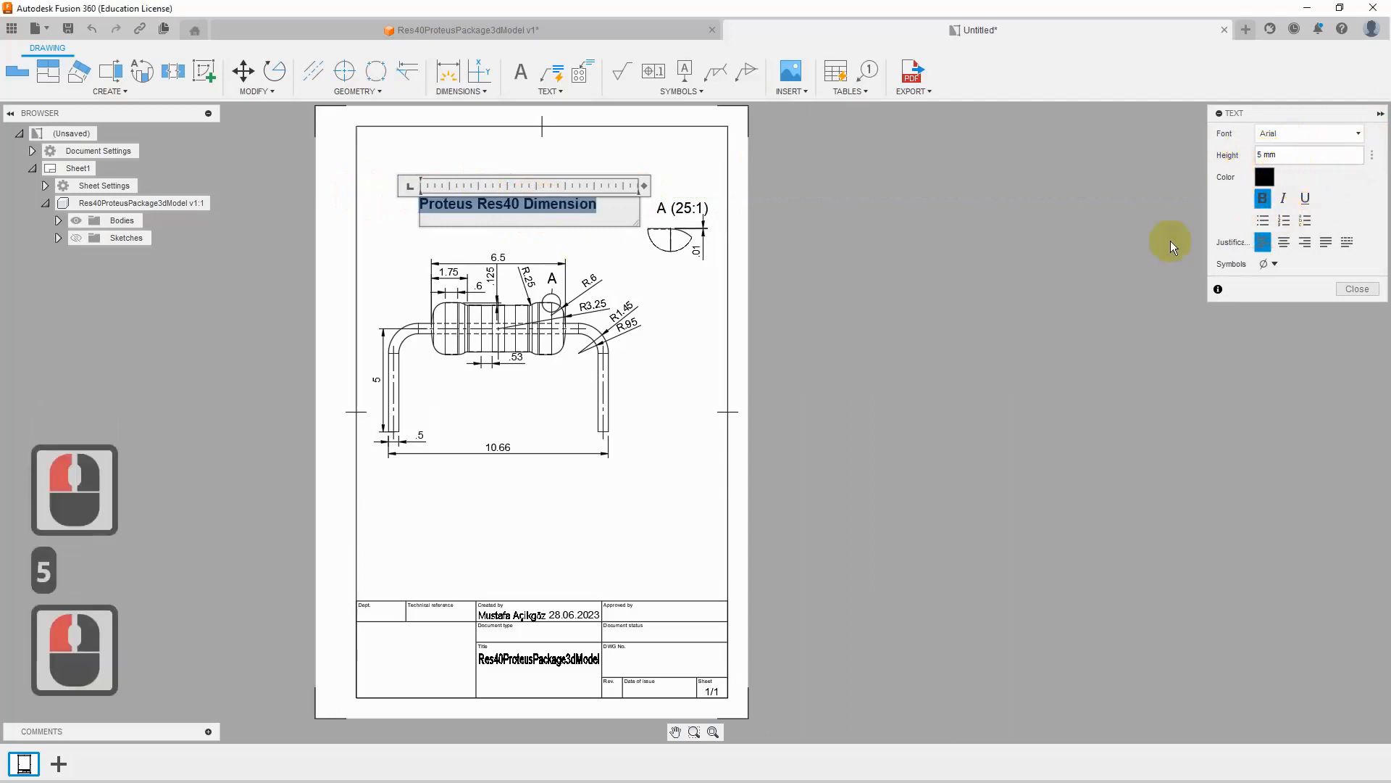
{"action": "left_click", "coordinate": [1355, 289]}
{"action": "left_click", "coordinate": [647, 458]}
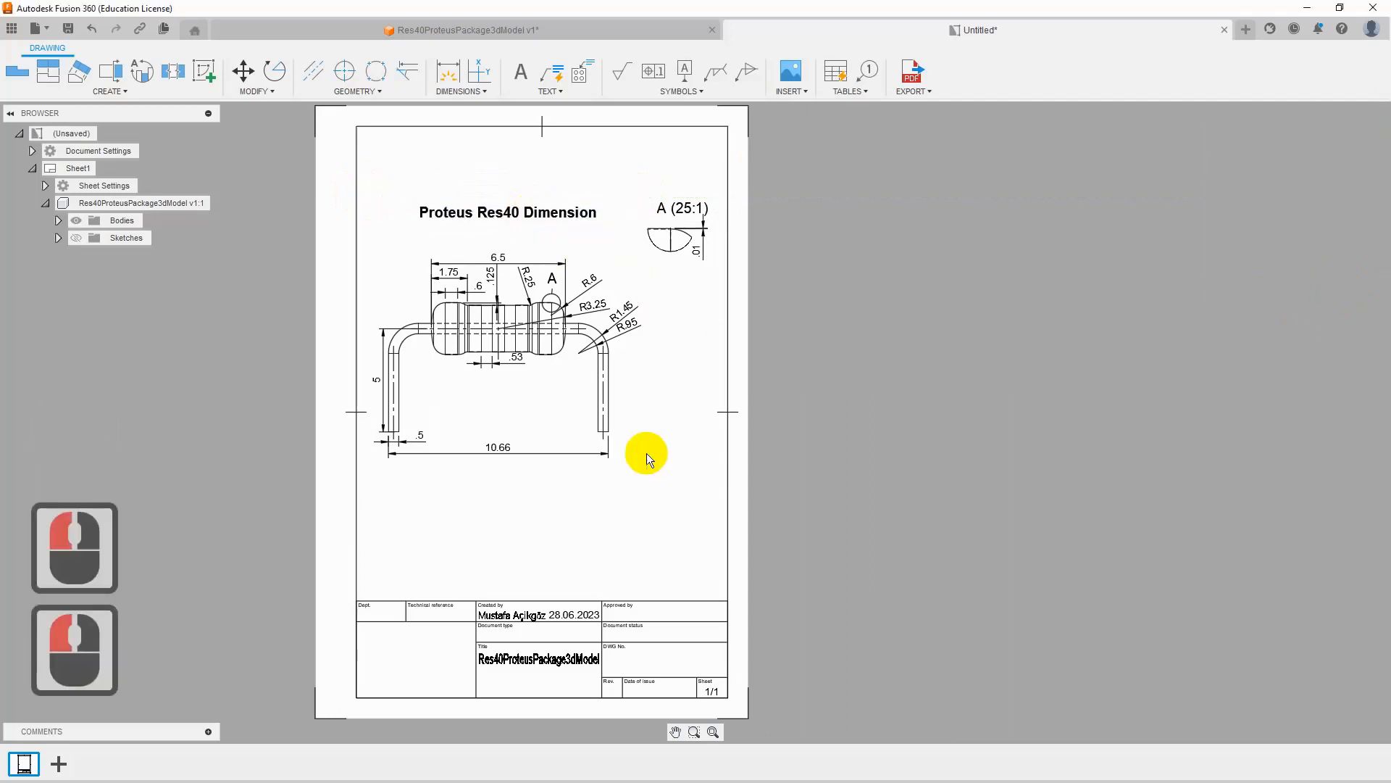
Step: Move the front view lower and towards the sheet's centre, and shift the detail view slightly down
{"action": "left_click", "coordinate": [552, 311]}
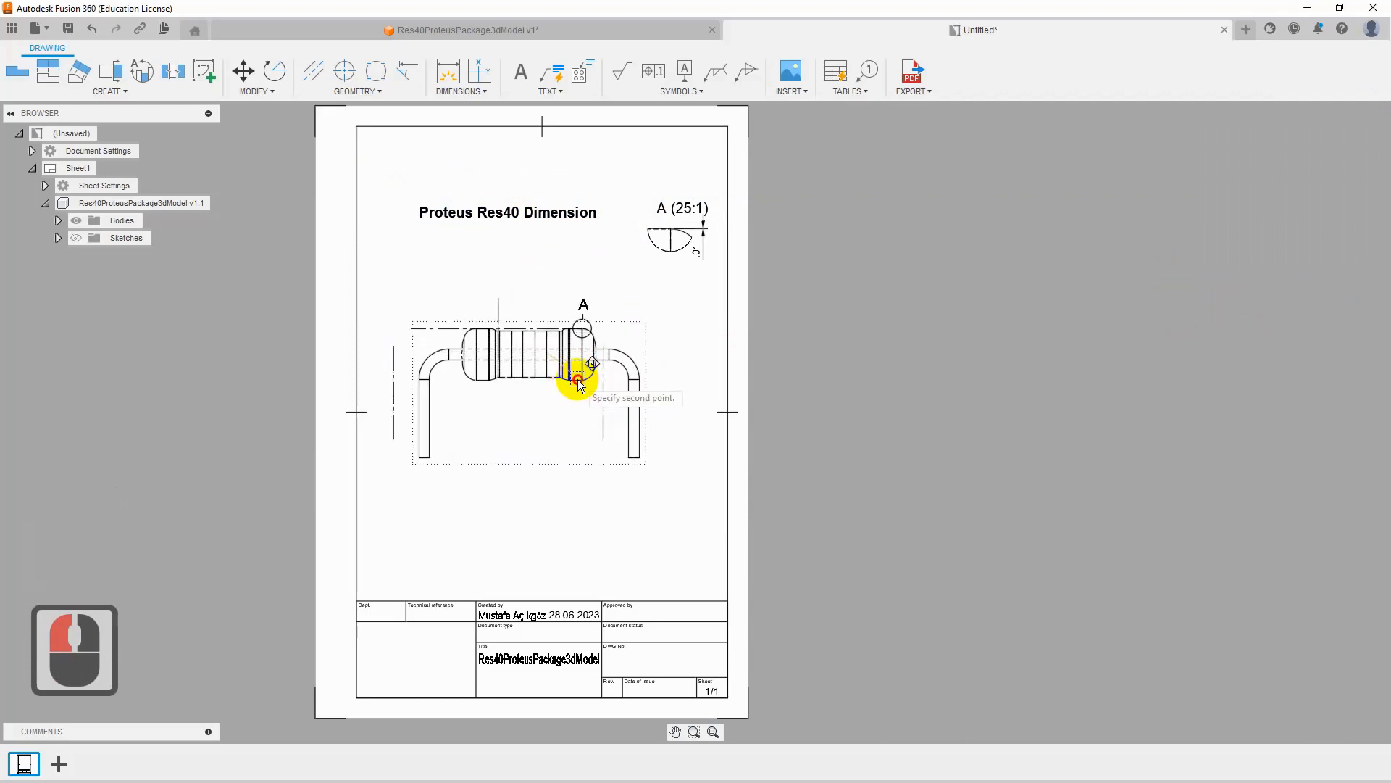
{"action": "left_click", "coordinate": [589, 398]}
{"action": "left_click", "coordinate": [672, 281]}
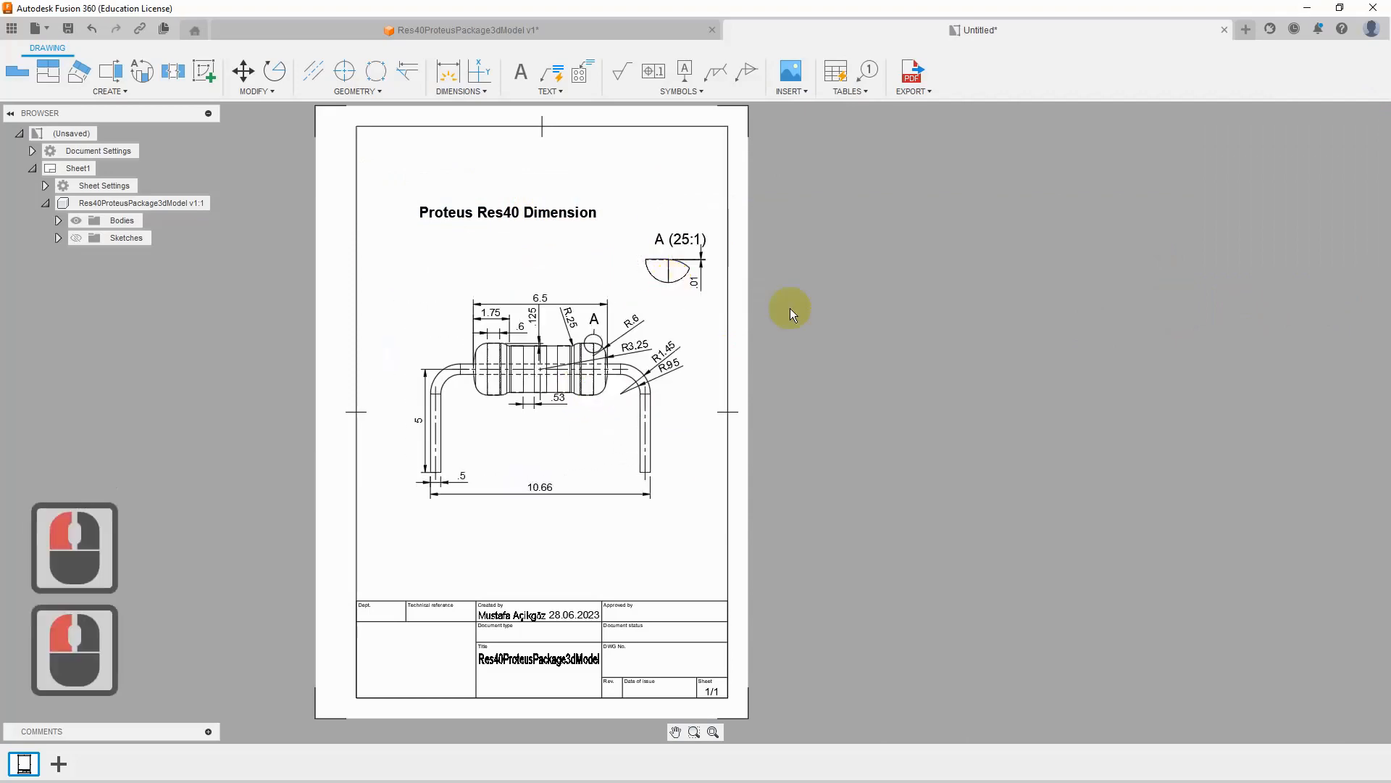
{"action": "left_click", "coordinate": [640, 543]}
Step: Save the drawing as "Res40ProteusPackage3dModel Dimension Drawing" in the Electronic Component folder
{"action": "scroll", "coordinate": [657, 642], "scroll_direction": "up", "scroll_amount": 3}
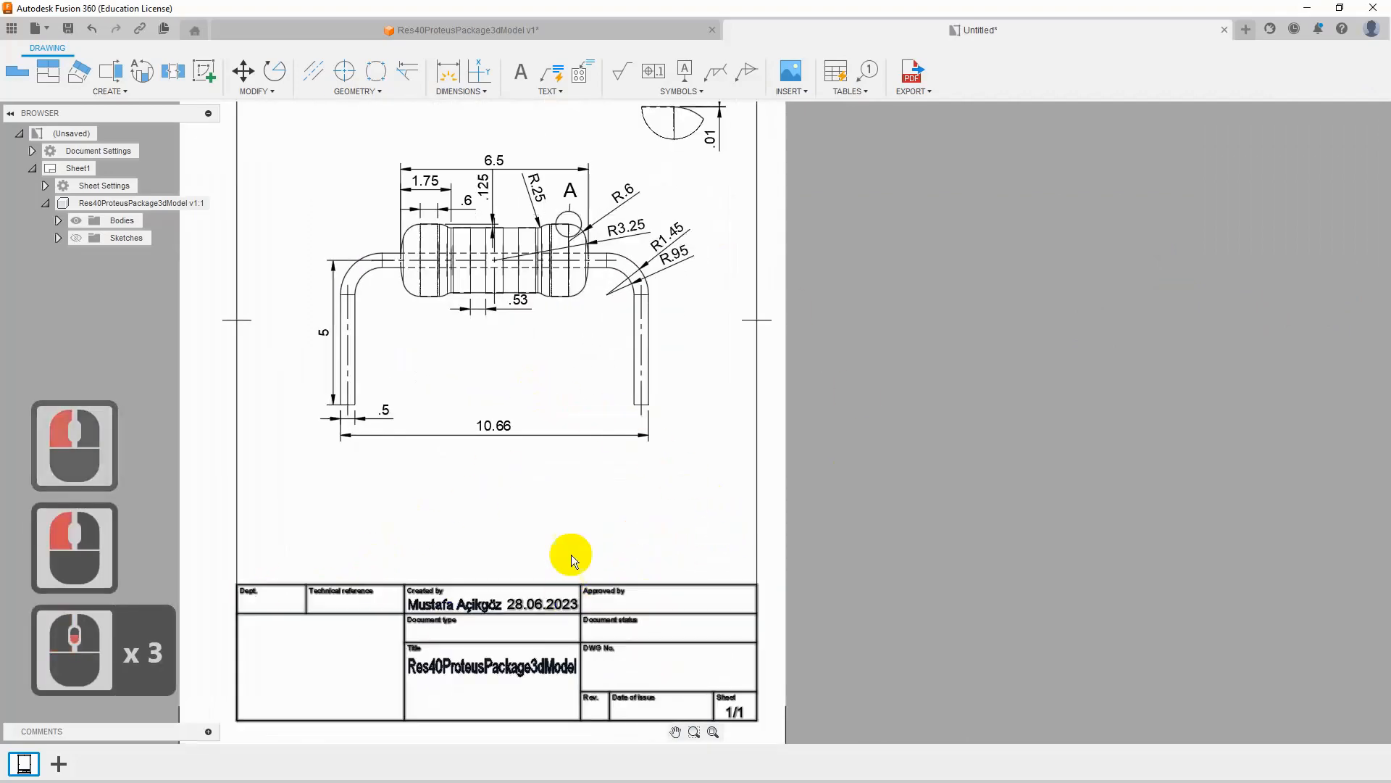
{"action": "scroll", "coordinate": [587, 507], "scroll_direction": "up", "scroll_amount": 3}
{"action": "mouse_move", "coordinate": [619, 355]}
{"action": "middle_mouse_down"}
{"action": "mouse_move", "coordinate": [597, 456]}
{"action": "mouse_move", "coordinate": [638, 450]}
{"action": "middle_mouse_up"}
{"action": "left_click", "coordinate": [69, 29]}
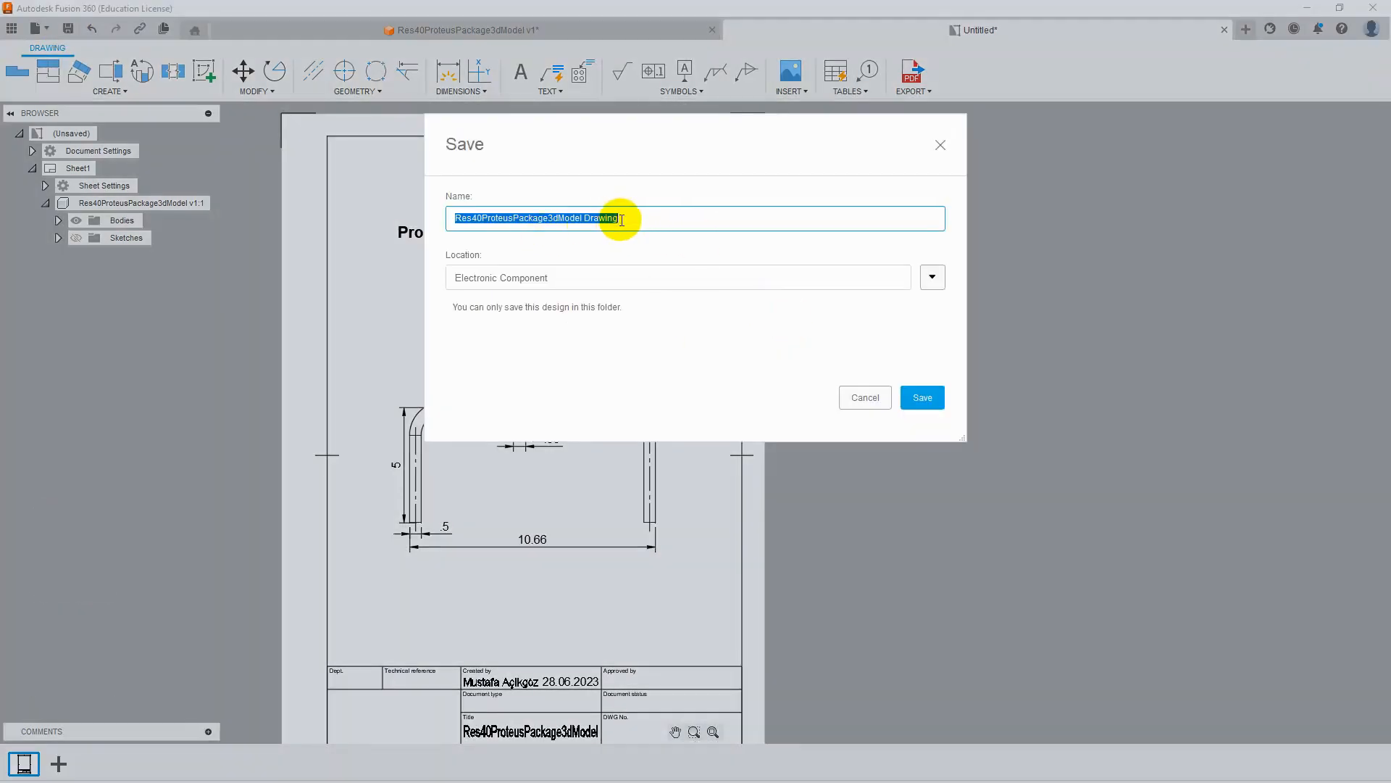
{"action": "left_click_drag", "start_coordinate": [625, 218], "coordinate": [586, 217]}
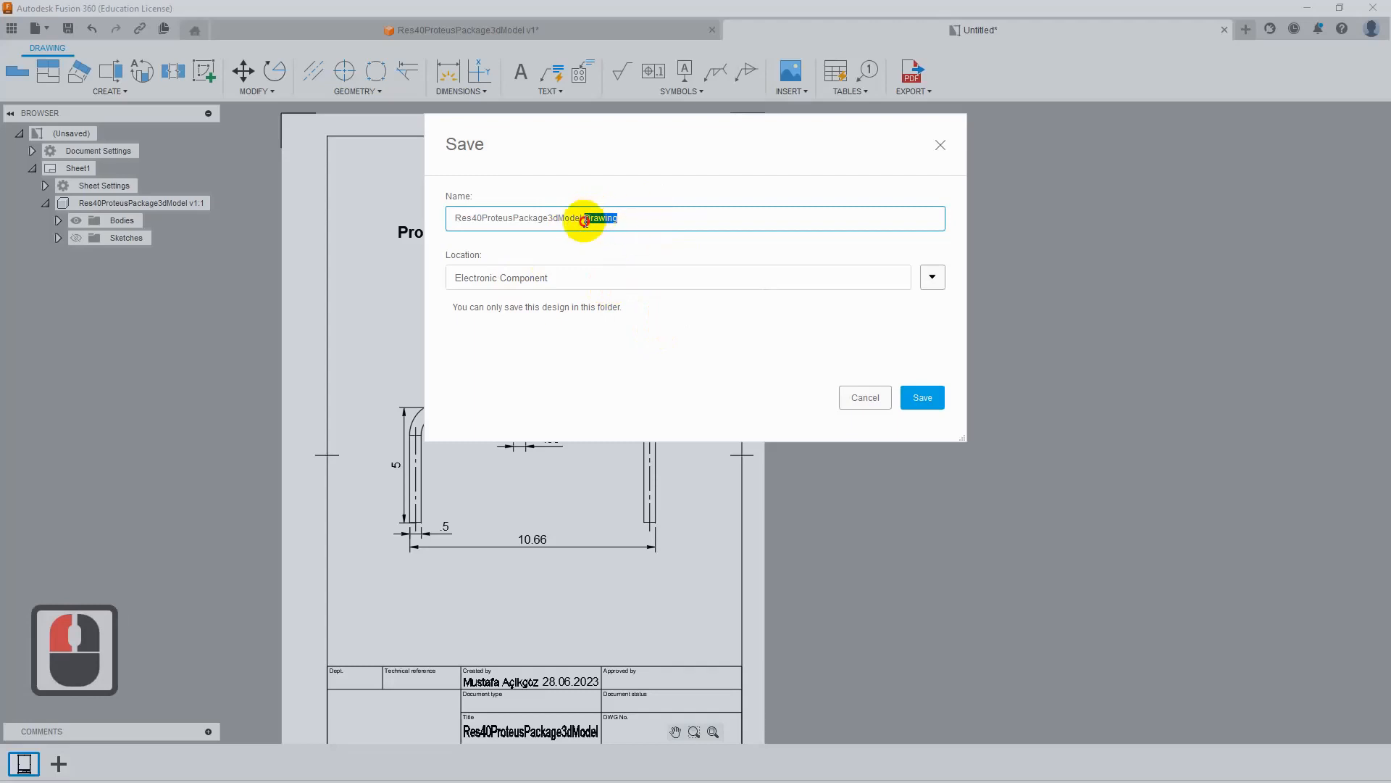
{"action": "left_click", "coordinate": [585, 218]}
{"action": "type", "text": "Dimension D"}
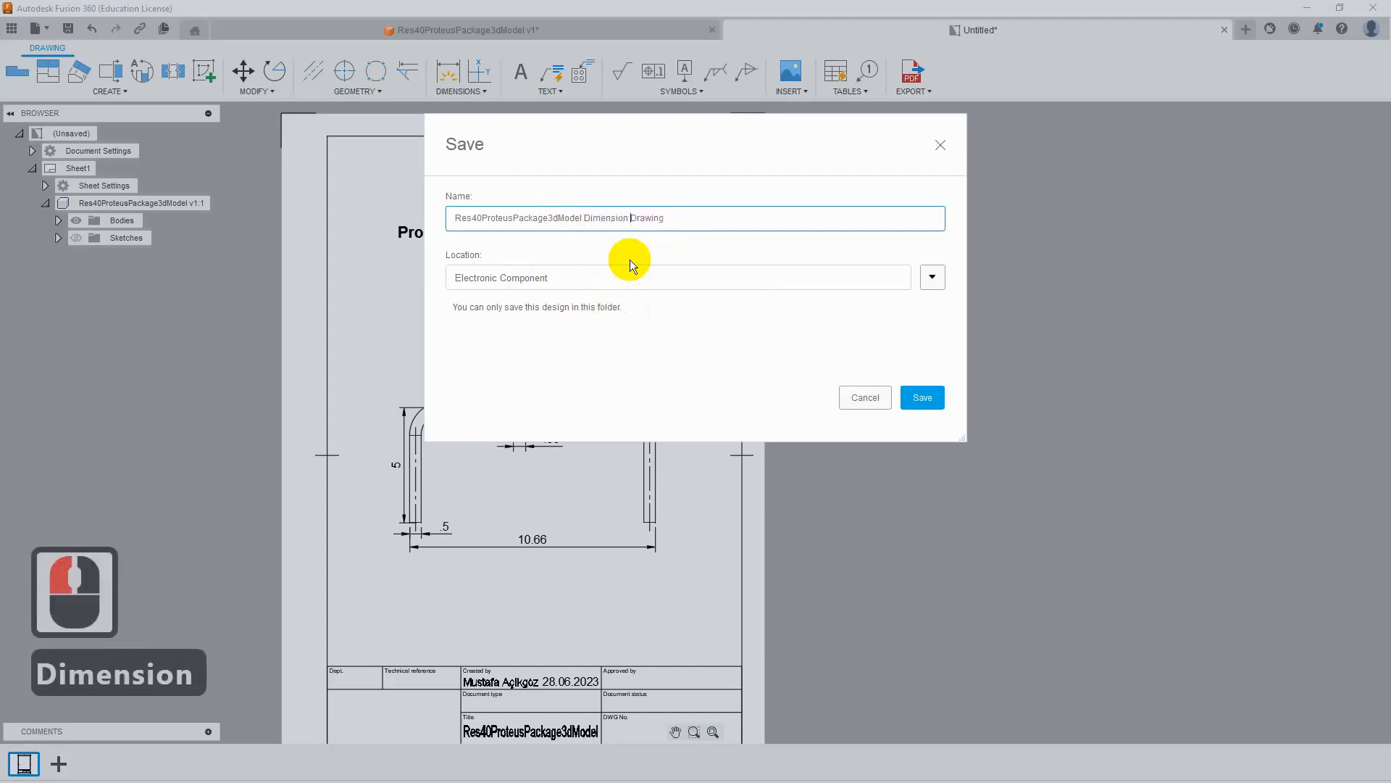
{"action": "left_click", "coordinate": [922, 397]}
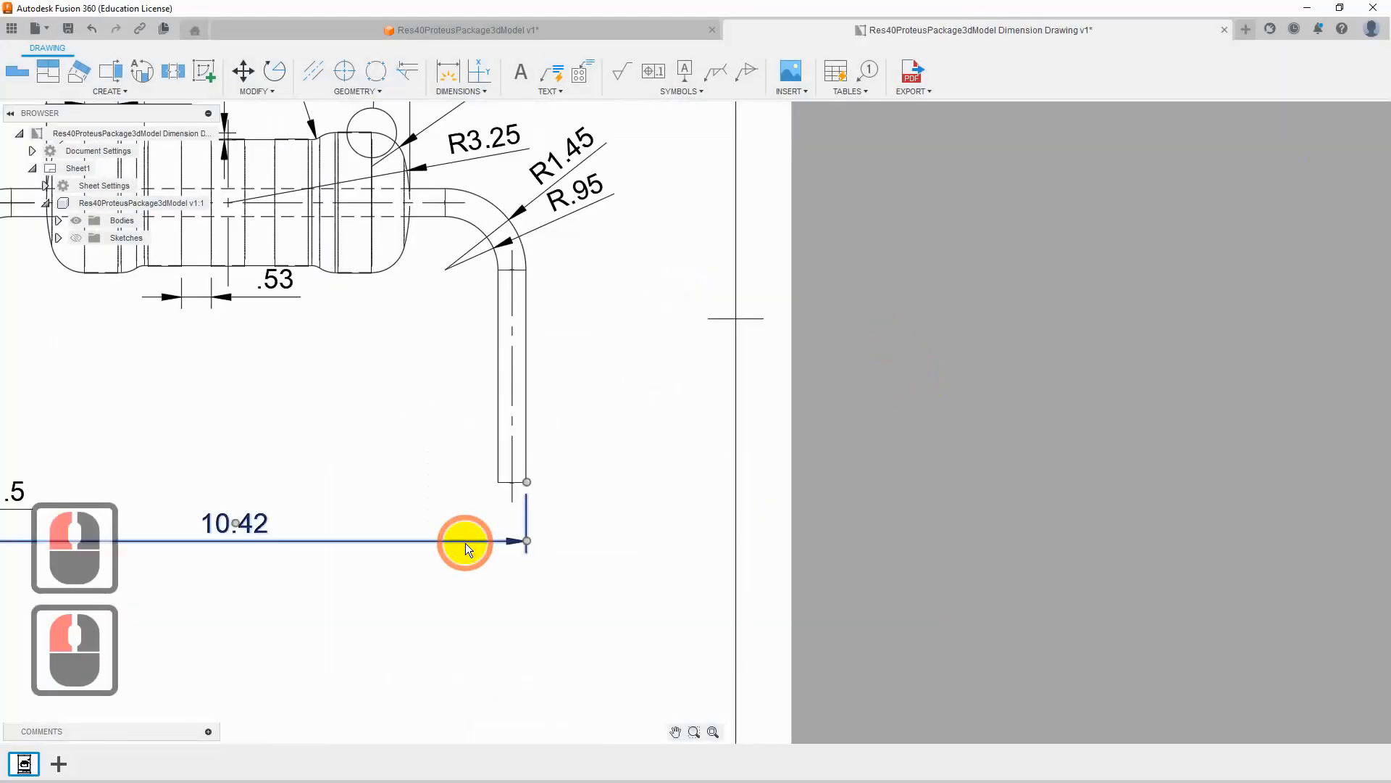
Step: Replace the overall lead-span dimension below the front view with one between the centrelines of the two leads
{"action": "right_click", "coordinate": [465, 542]}
{"action": "left_click", "coordinate": [428, 521]}
{"action": "left_click", "coordinate": [448, 71]}
{"action": "left_click", "coordinate": [185, 511]}
{"action": "scroll", "coordinate": [471, 511], "scroll_direction": "up", "scroll_amount": 5}
{"action": "left_click", "coordinate": [734, 378]}
{"action": "left_click", "coordinate": [560, 446]}
{"action": "scroll", "coordinate": [507, 534], "scroll_direction": "down", "scroll_amount": 6}
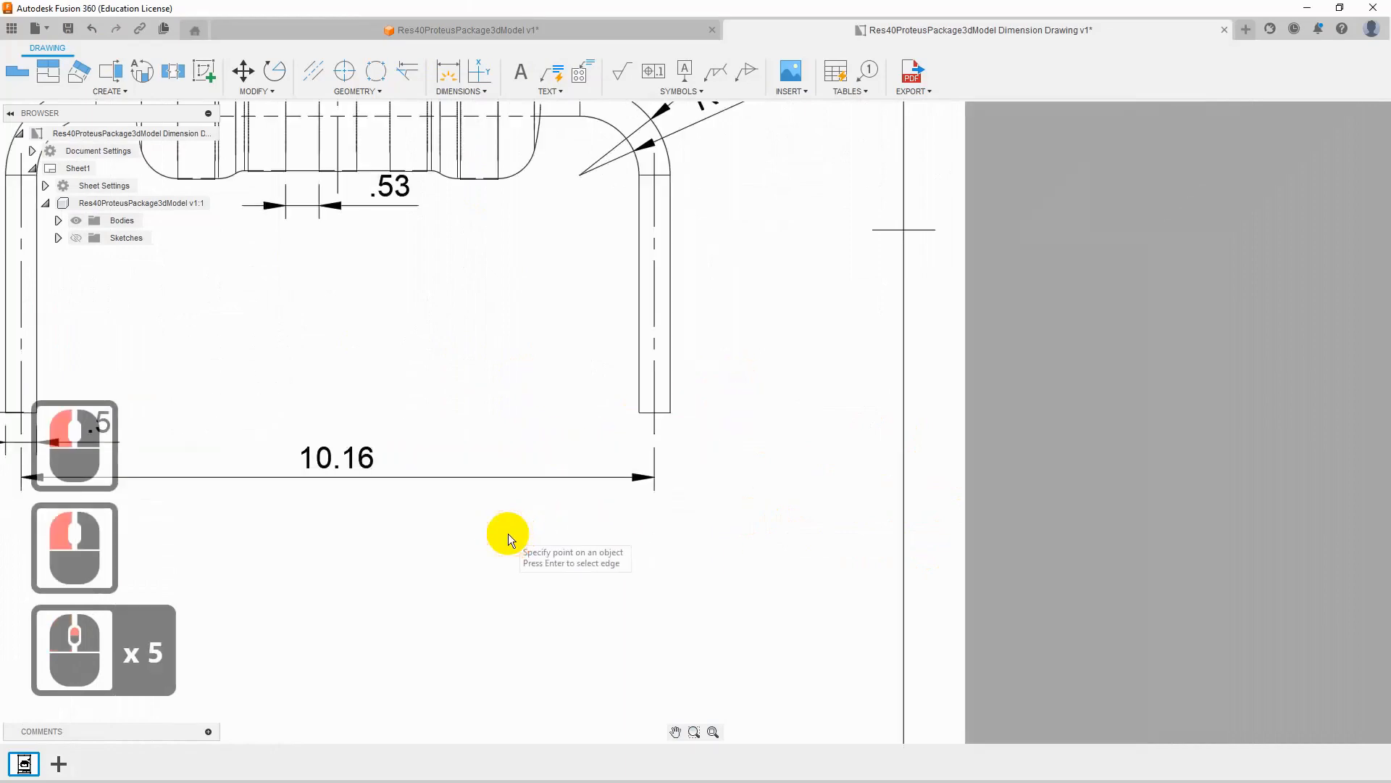
{"action": "middle_click_drag", "start_coordinate": [427, 537], "coordinate": [544, 541]}
{"action": "scroll", "coordinate": [553, 542], "scroll_direction": "down", "scroll_amount": 2}
{"action": "middle_click_drag", "start_coordinate": [536, 411], "coordinate": [512, 463]}
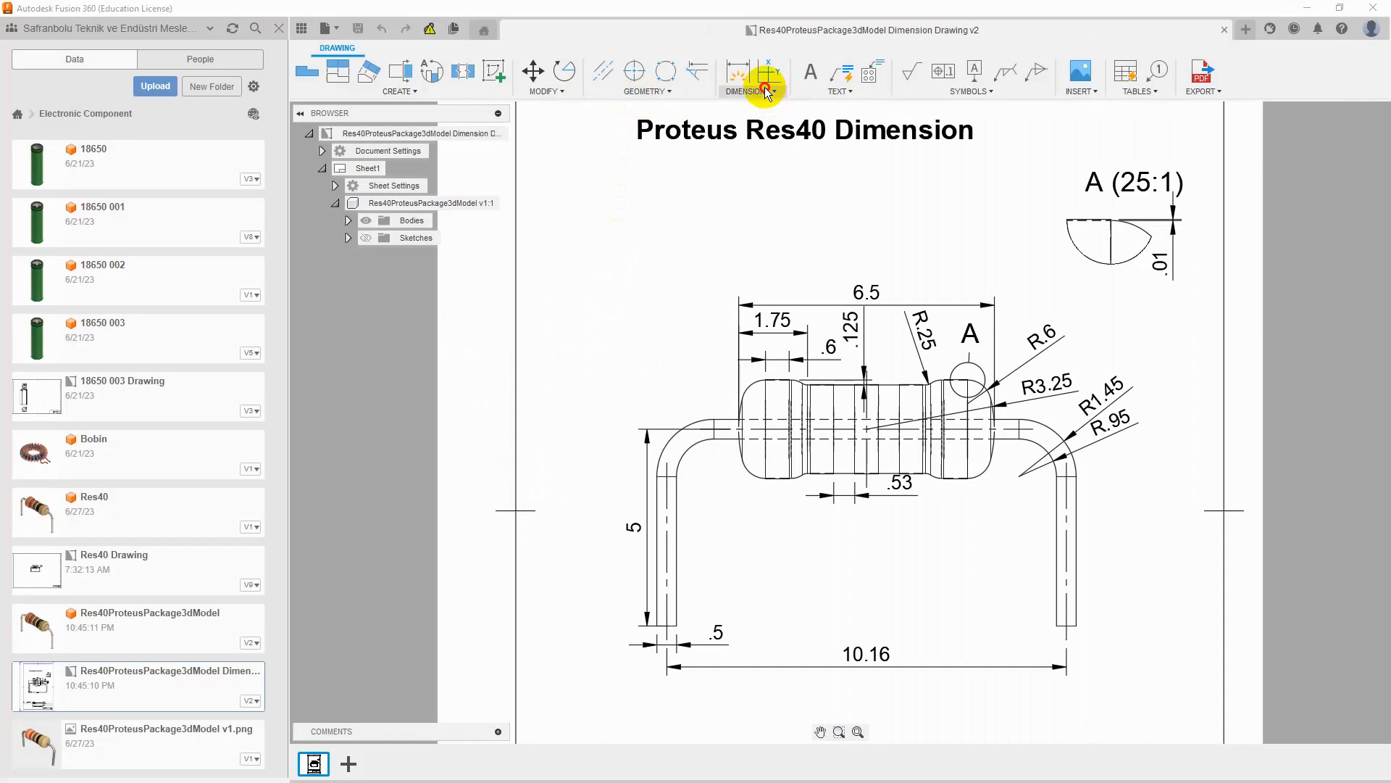
Step: Dimension the resistor body's overall height in the front view, placing the dimension beside the body's left end
{"action": "left_click", "coordinate": [766, 92]}
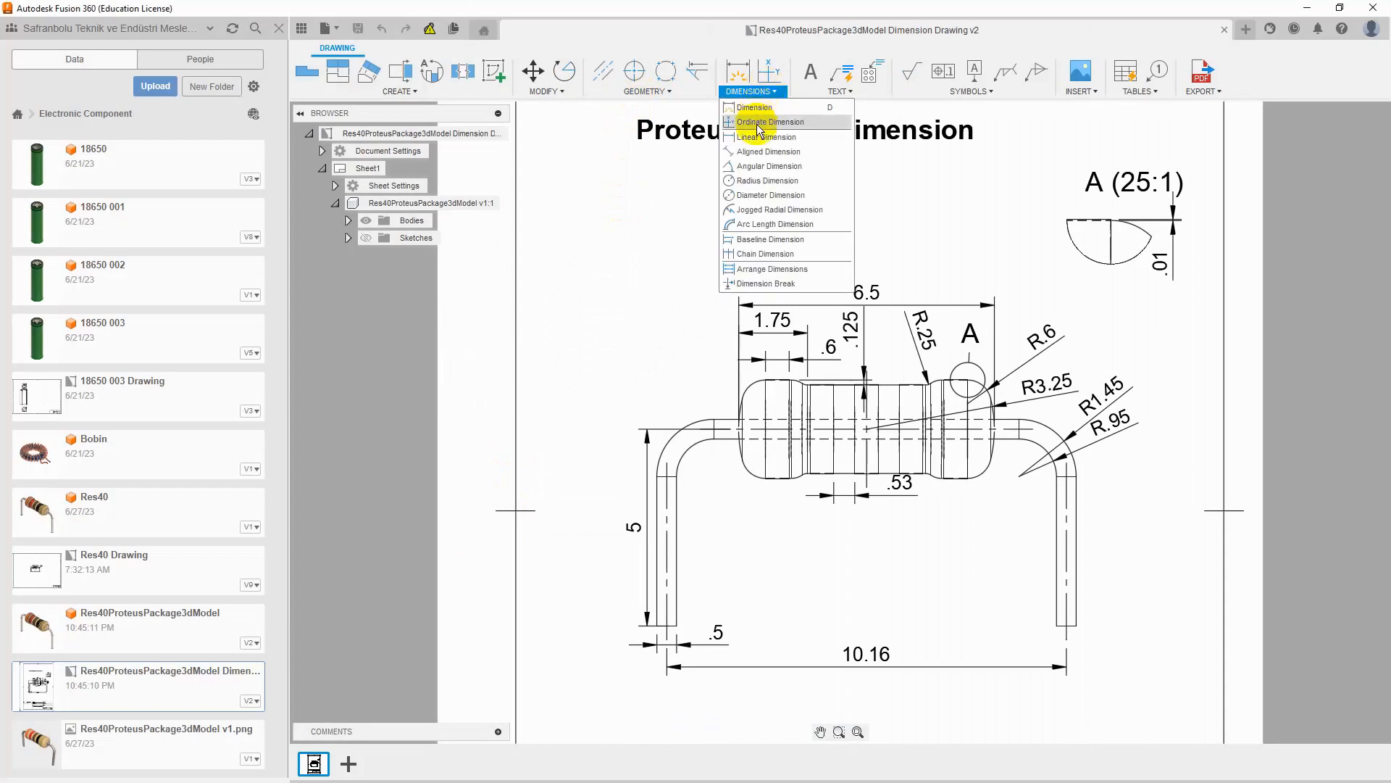
{"action": "left_click", "coordinate": [757, 129]}
{"action": "scroll", "coordinate": [756, 384], "scroll_direction": "up", "scroll_amount": 5}
{"action": "scroll", "coordinate": [759, 370], "scroll_direction": "up", "scroll_amount": 5}
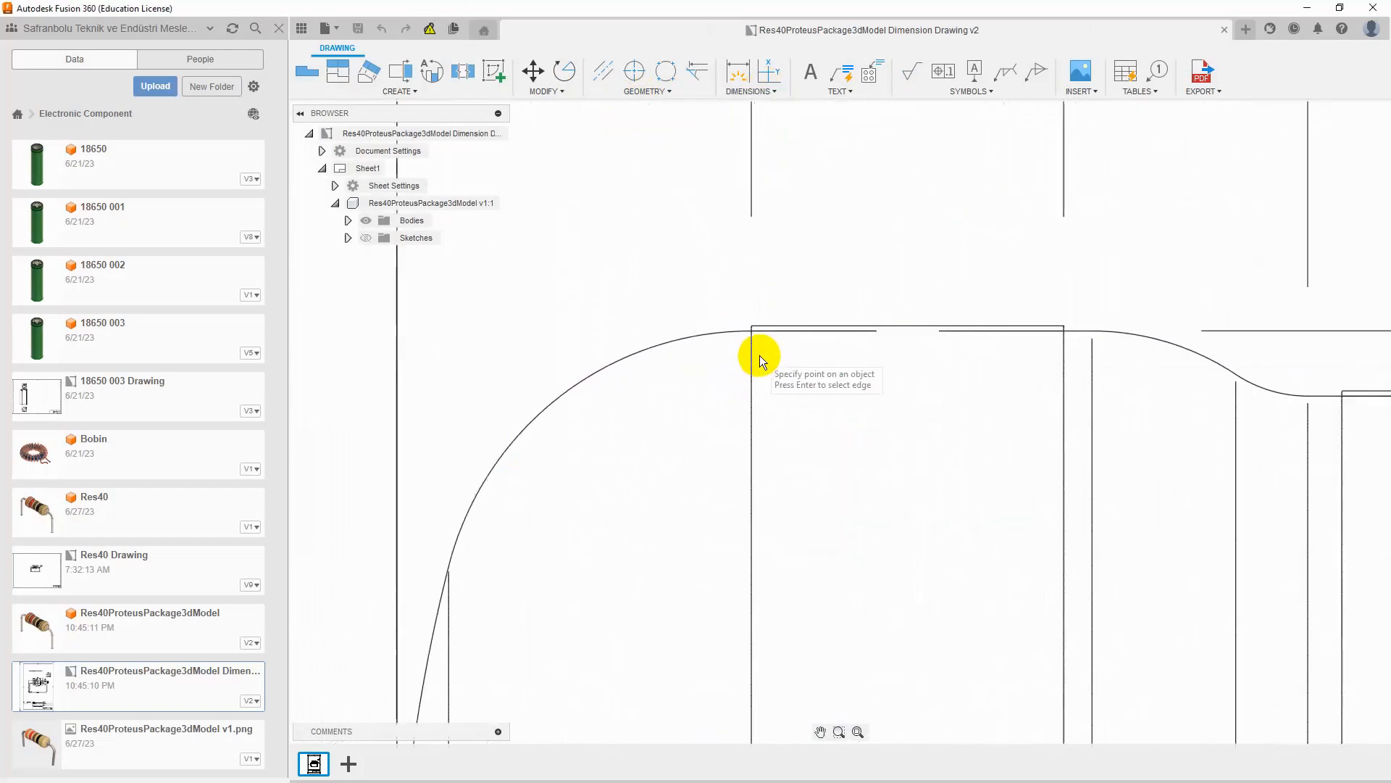
{"action": "left_click", "coordinate": [745, 317]}
{"action": "middle_click_drag", "start_coordinate": [736, 609], "coordinate": [765, 478]}
{"action": "scroll", "coordinate": [765, 475], "scroll_direction": "down", "scroll_amount": 5}
{"action": "middle_click_drag", "start_coordinate": [781, 563], "coordinate": [775, 316]}
{"action": "scroll", "coordinate": [750, 596], "scroll_direction": "up", "scroll_amount": 5}
{"action": "left_click", "coordinate": [795, 573]}
{"action": "left_click", "coordinate": [735, 627]}
{"action": "scroll", "coordinate": [730, 606], "scroll_direction": "down", "scroll_amount": 5}
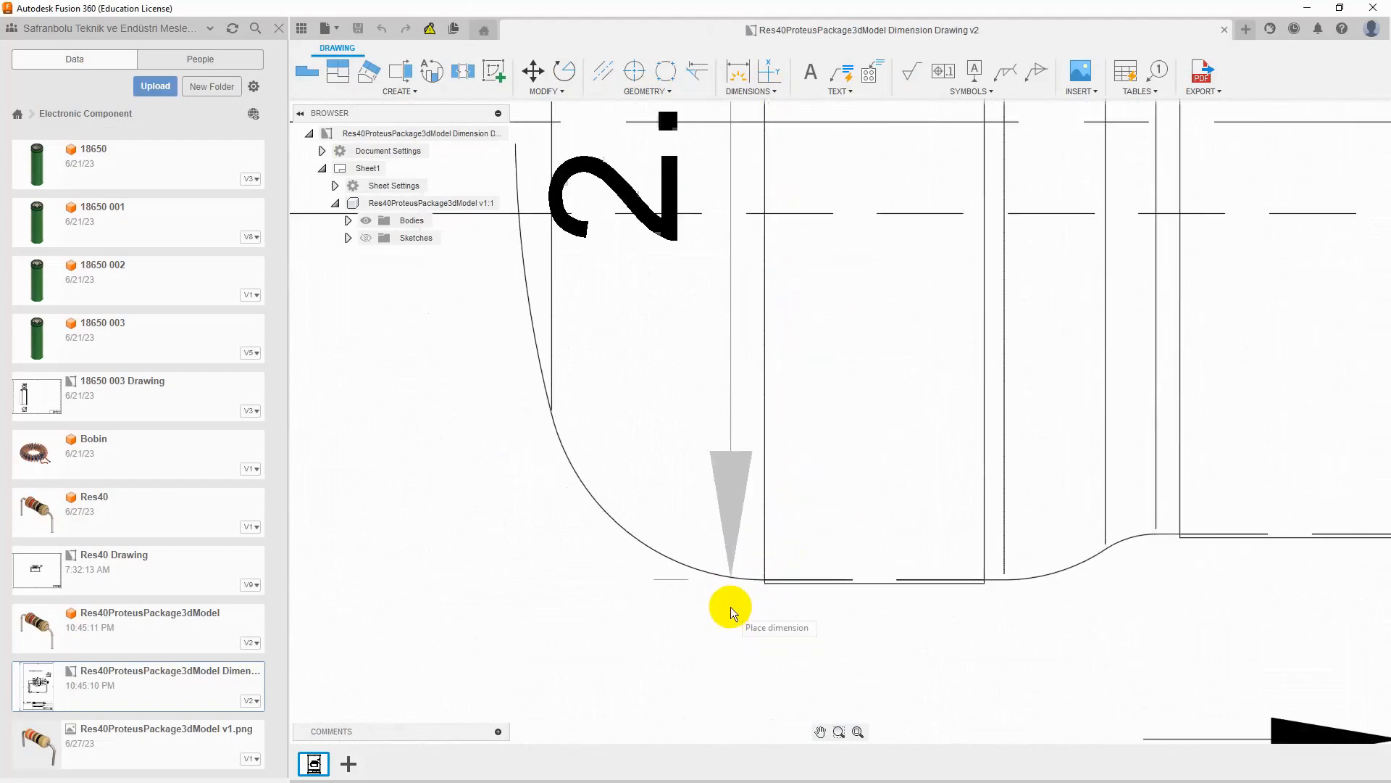
{"action": "scroll", "coordinate": [561, 572], "scroll_direction": "up", "scroll_amount": 2}
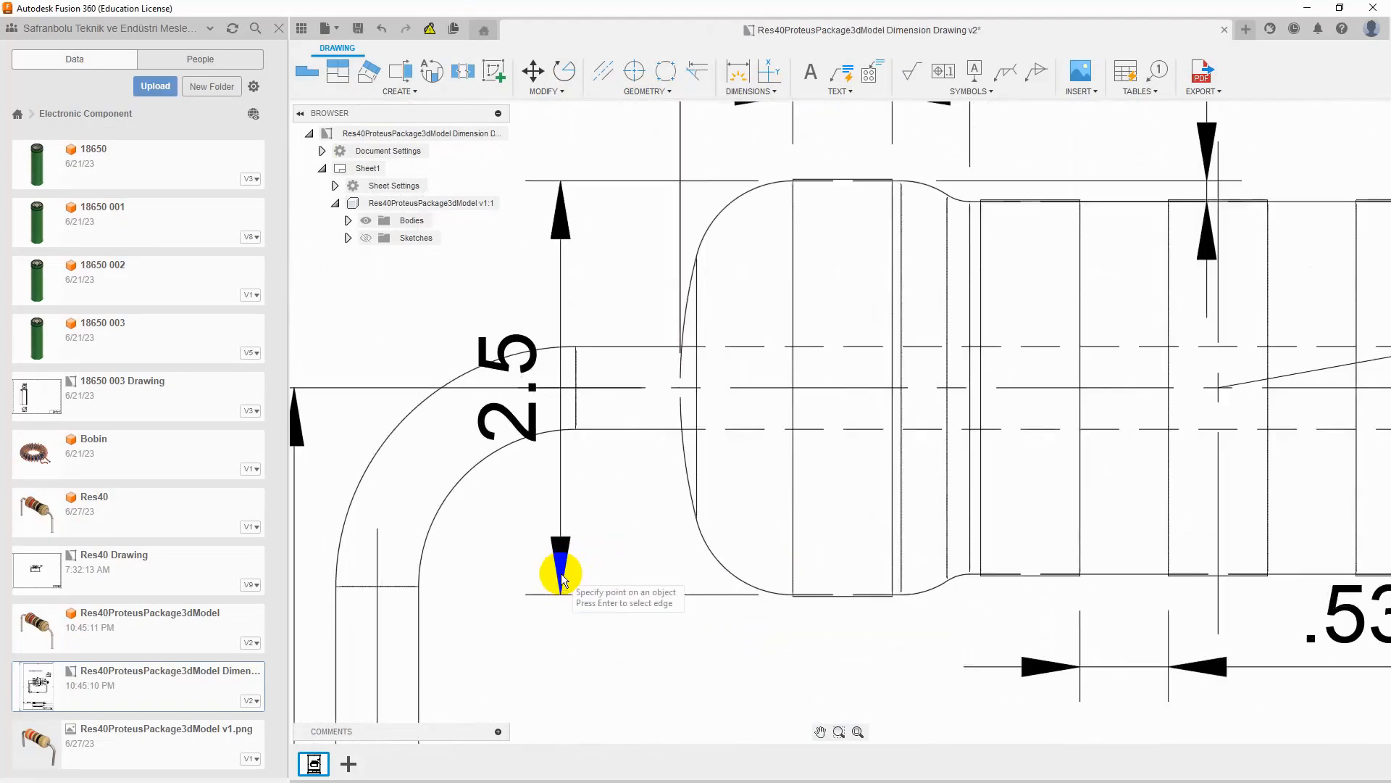
Step: Save the updated dimension drawing as a new version
{"action": "scroll", "coordinate": [561, 572], "scroll_direction": "down", "scroll_amount": 8}
{"action": "middle_click_drag", "start_coordinate": [617, 638], "coordinate": [511, 479]}
{"action": "scroll", "coordinate": [515, 481], "scroll_direction": "down", "scroll_amount": 3}
{"action": "mouse_move", "coordinate": [637, 489]}
{"action": "middle_mouse_down"}
{"action": "mouse_move", "coordinate": [696, 563]}
{"action": "mouse_move", "coordinate": [758, 556]}
{"action": "middle_mouse_up"}
{"action": "scroll", "coordinate": [758, 556], "scroll_direction": "down", "scroll_amount": 1}
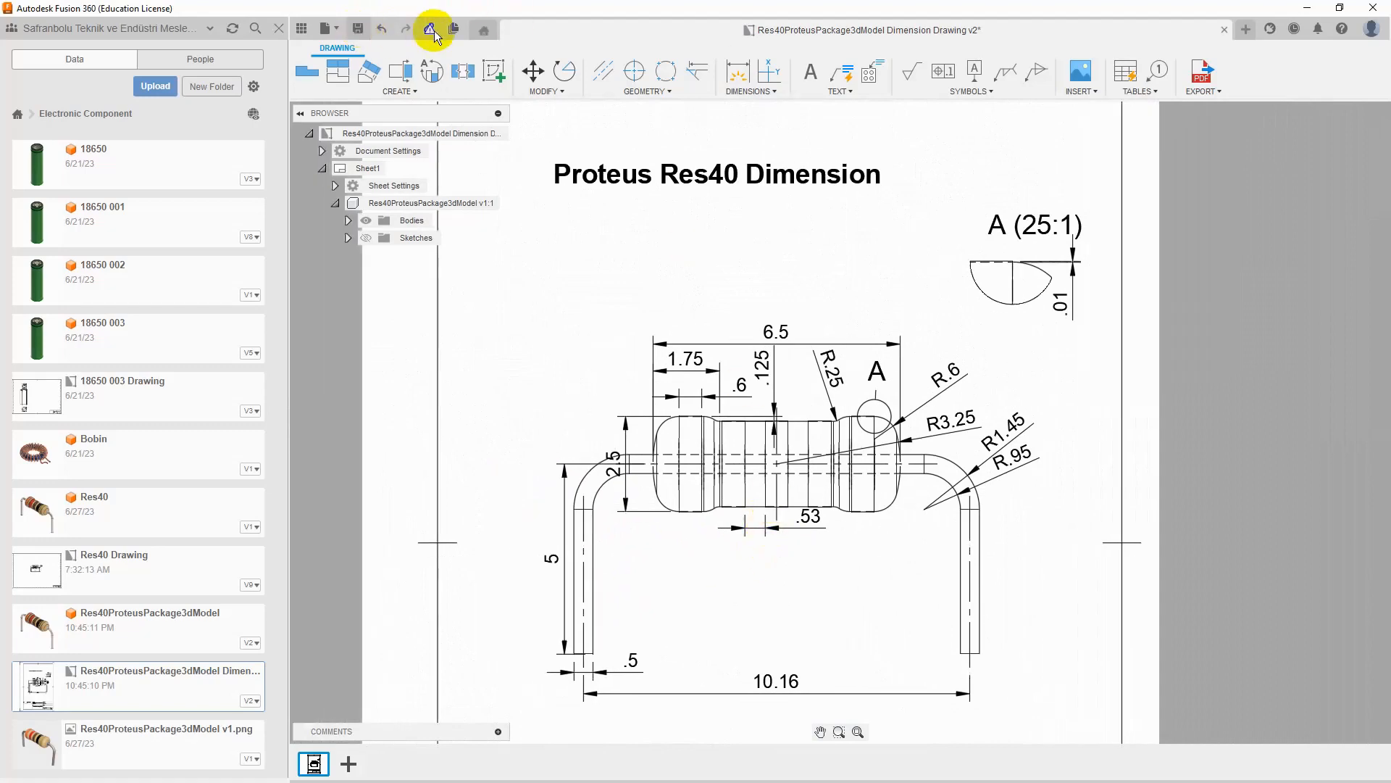
{"action": "key", "text": "ctrl+s"}
{"action": "key", "text": "Return"}
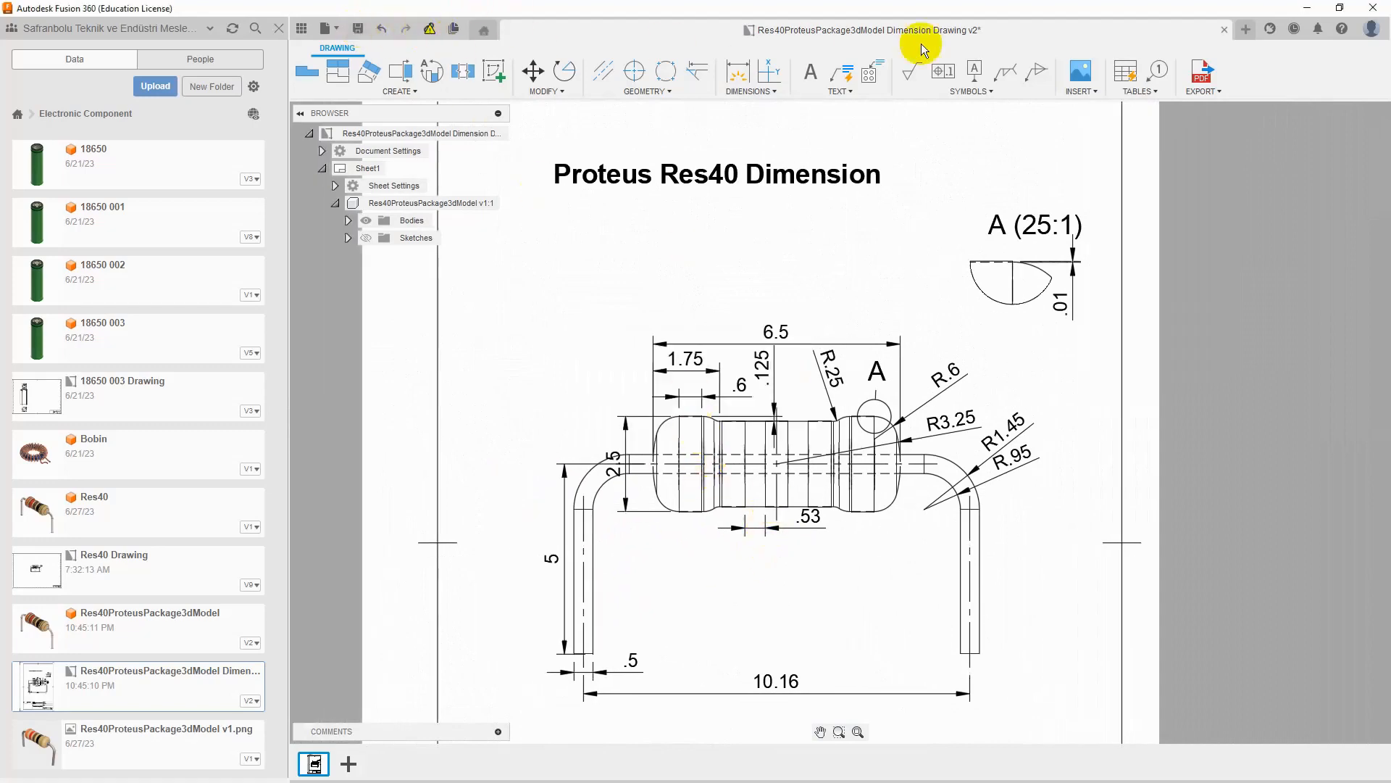
Step: Export all sheets with lineweights as the PDF "Res40ProteusPackage3dModel Dimension Drawing v3" to the Res40 folder on the computer
{"action": "left_click", "coordinate": [1200, 75]}
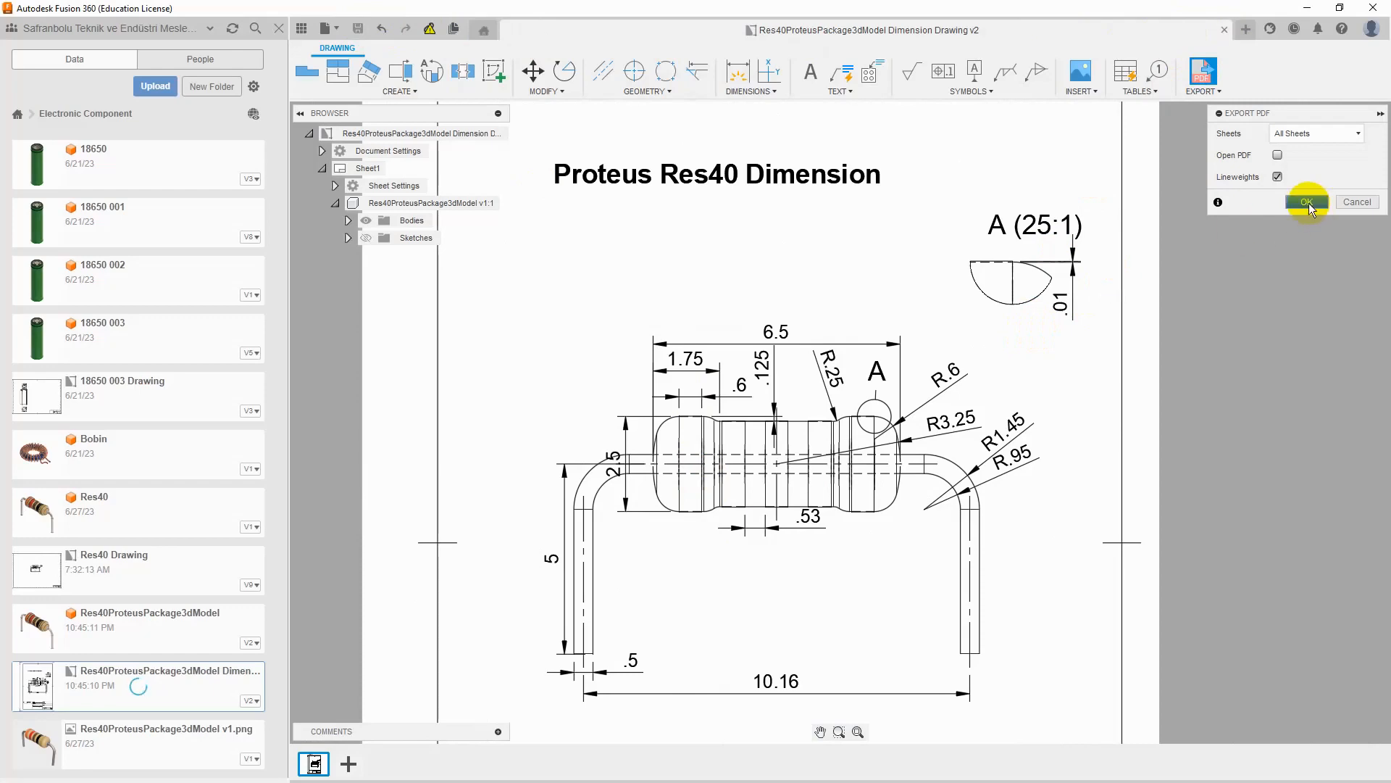
{"action": "left_click", "coordinate": [1307, 202]}
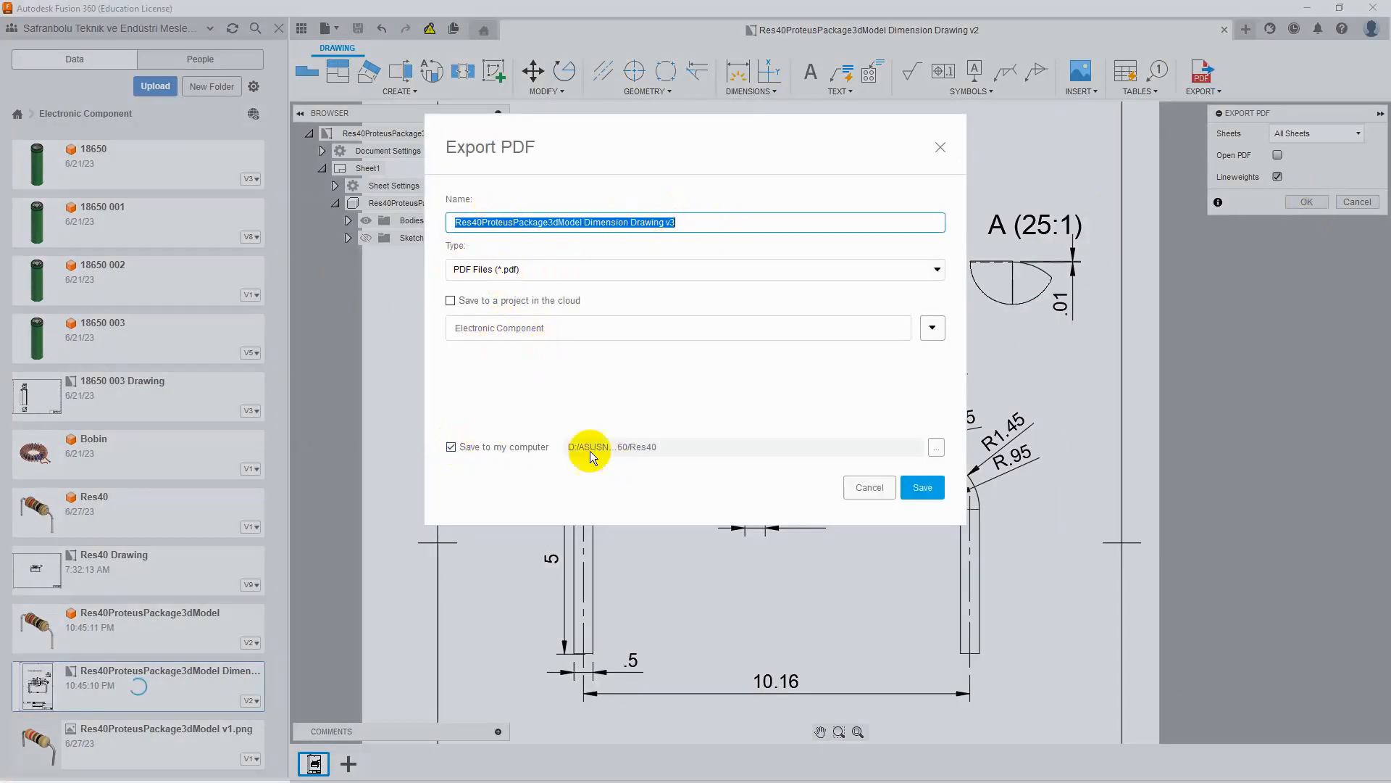
{"action": "left_click", "coordinate": [922, 487]}
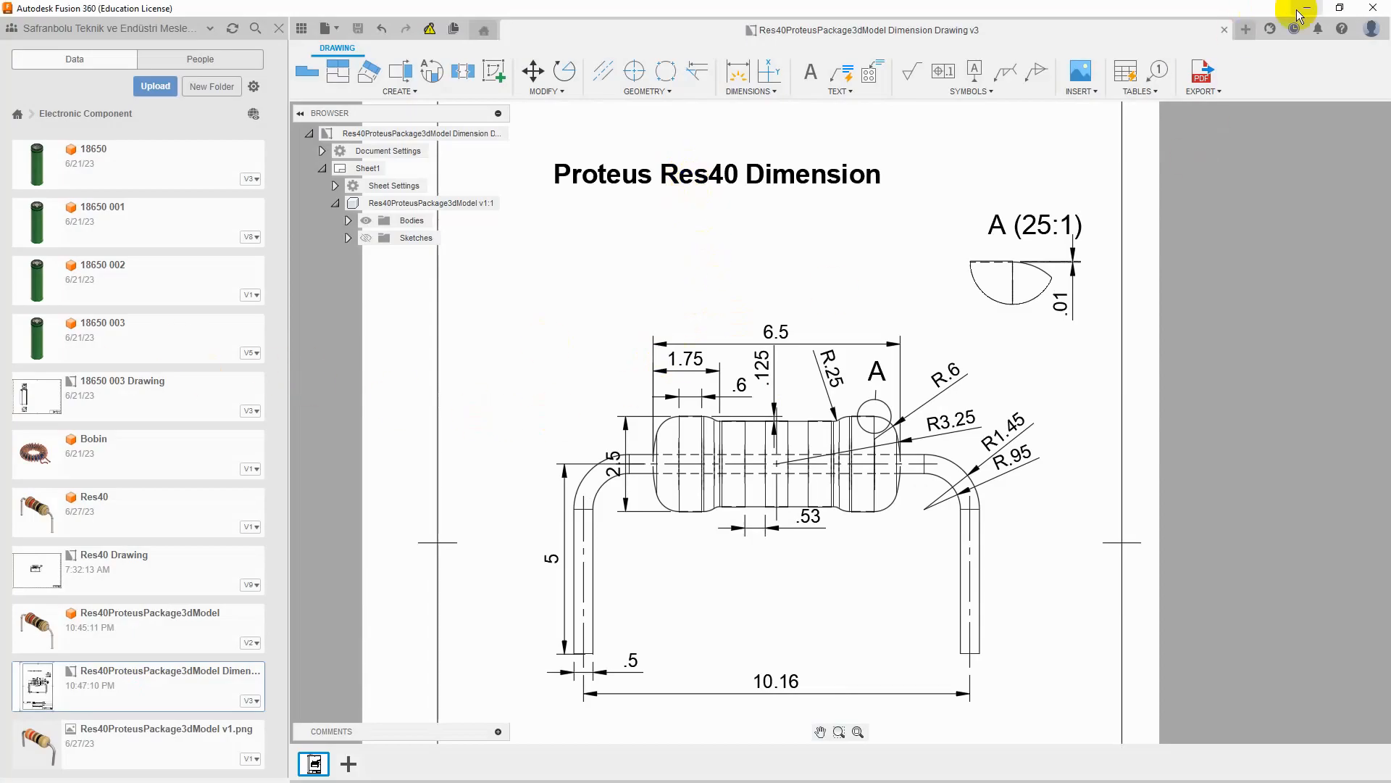
Step: Open the exported v3 PDF from the Res40 folder in Adobe Acrobat and inspect the front view's dimensions up close
{"action": "left_click", "coordinate": [1305, 9]}
{"action": "left_click", "coordinate": [1034, 140]}
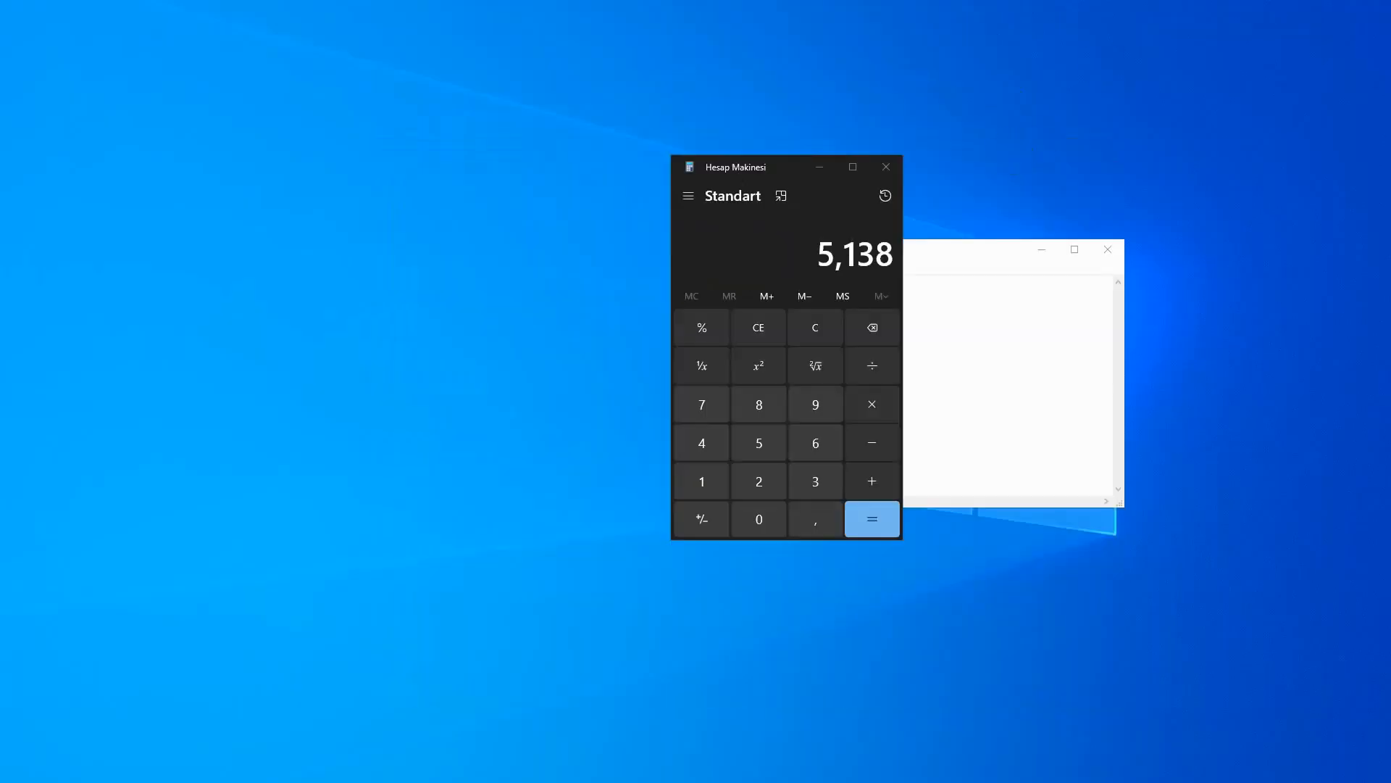
{"action": "left_click_drag", "start_coordinate": [935, 782], "coordinate": [982, 151]}
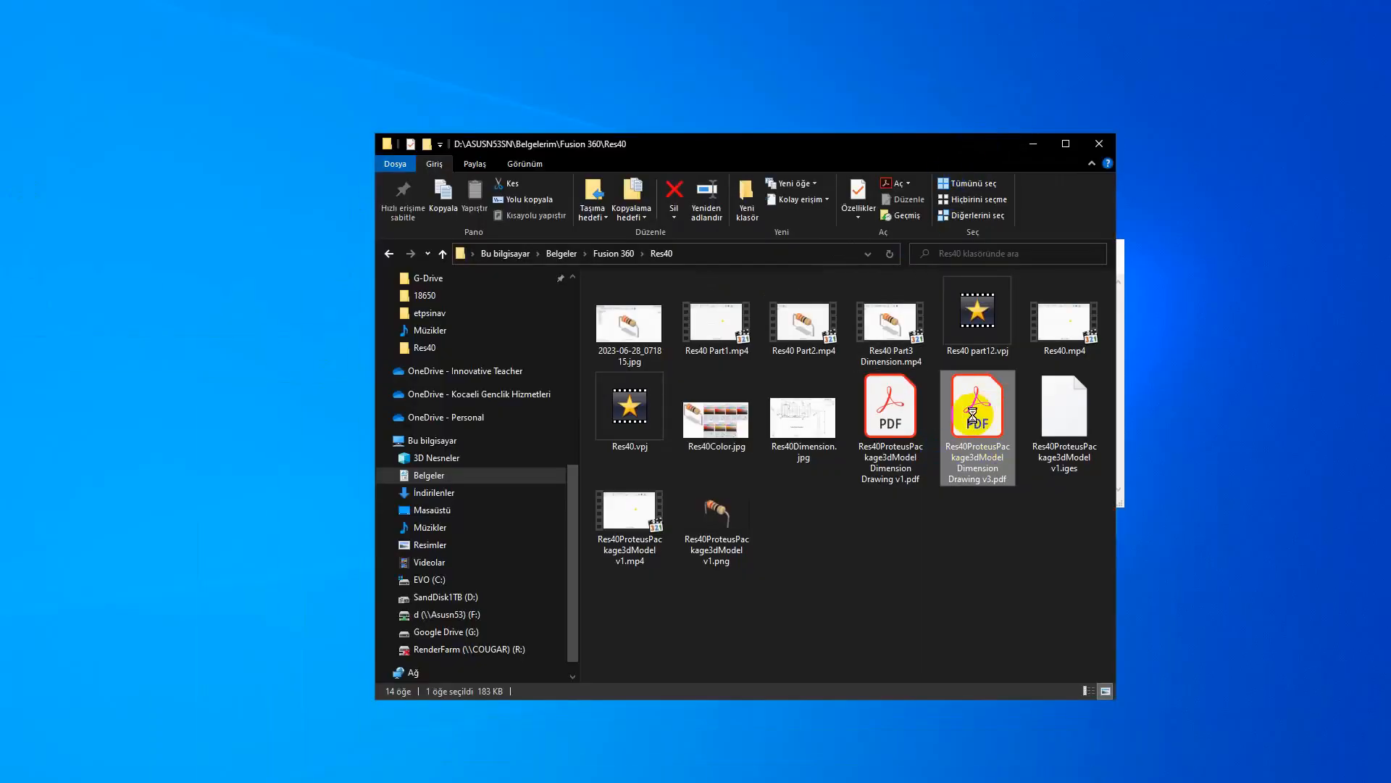
{"action": "left_click_drag", "start_coordinate": [0, 152], "coordinate": [802, 150]}
{"action": "left_click", "coordinate": [1076, 150]}
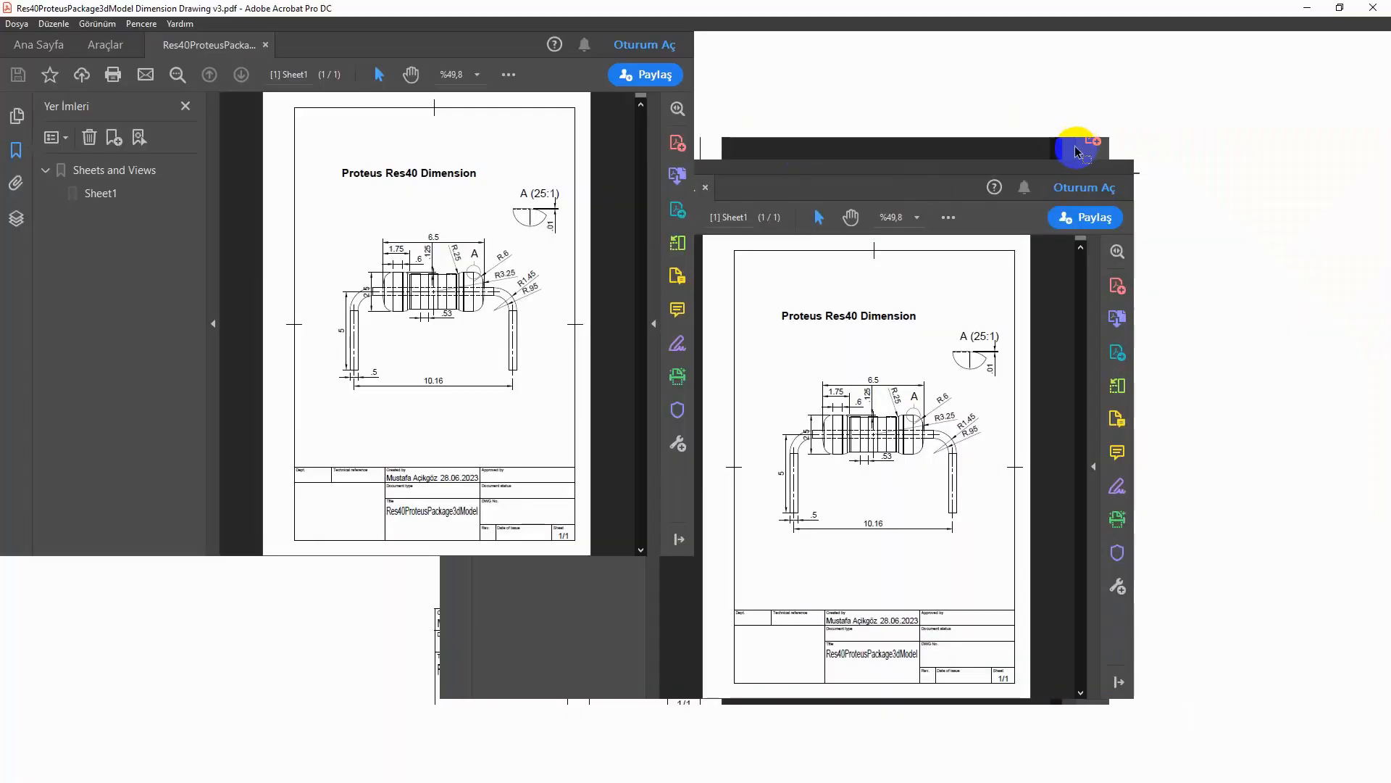
{"action": "scroll", "coordinate": [695, 407], "scroll_direction": "up", "scroll_amount": 6, "text": "ctrl"}
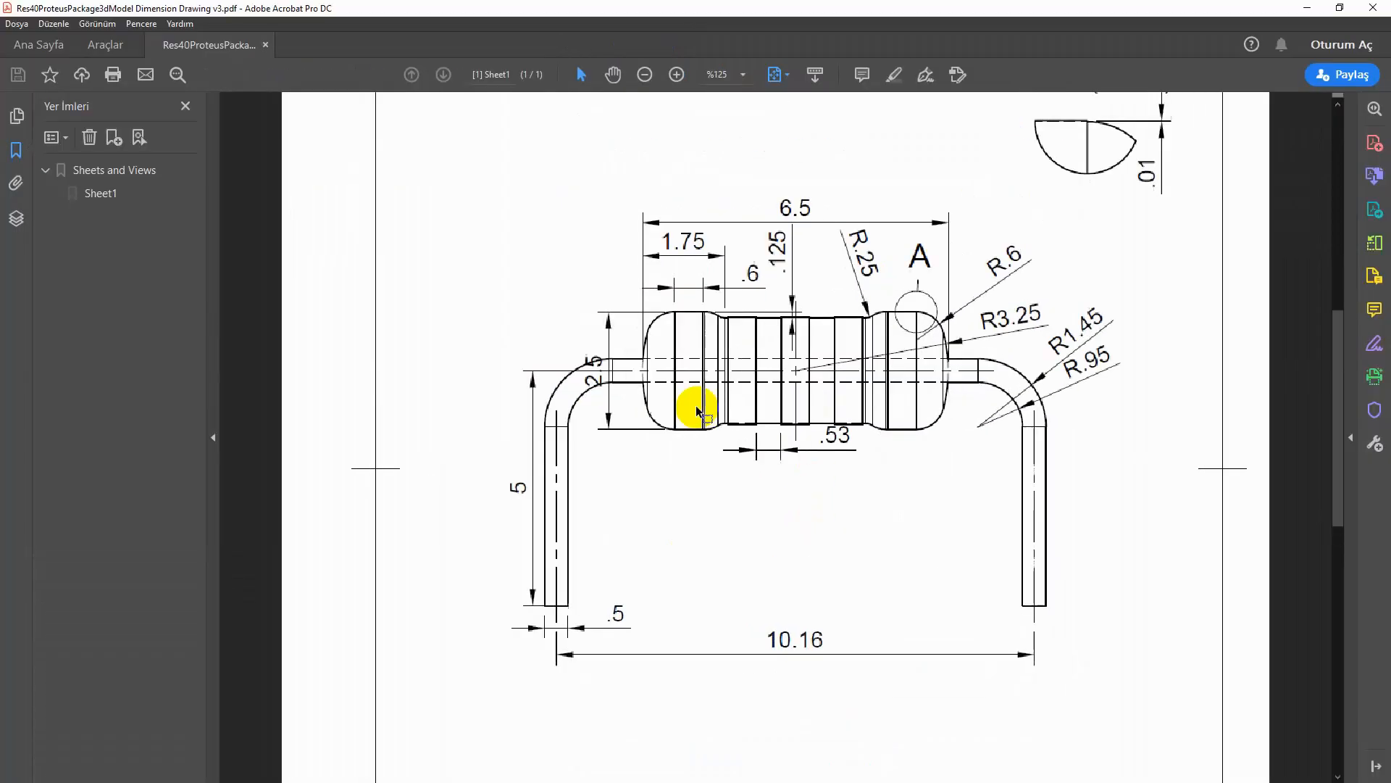
{"action": "scroll", "coordinate": [472, 464], "scroll_direction": "down", "scroll_amount": 3, "text": "ctrl"}
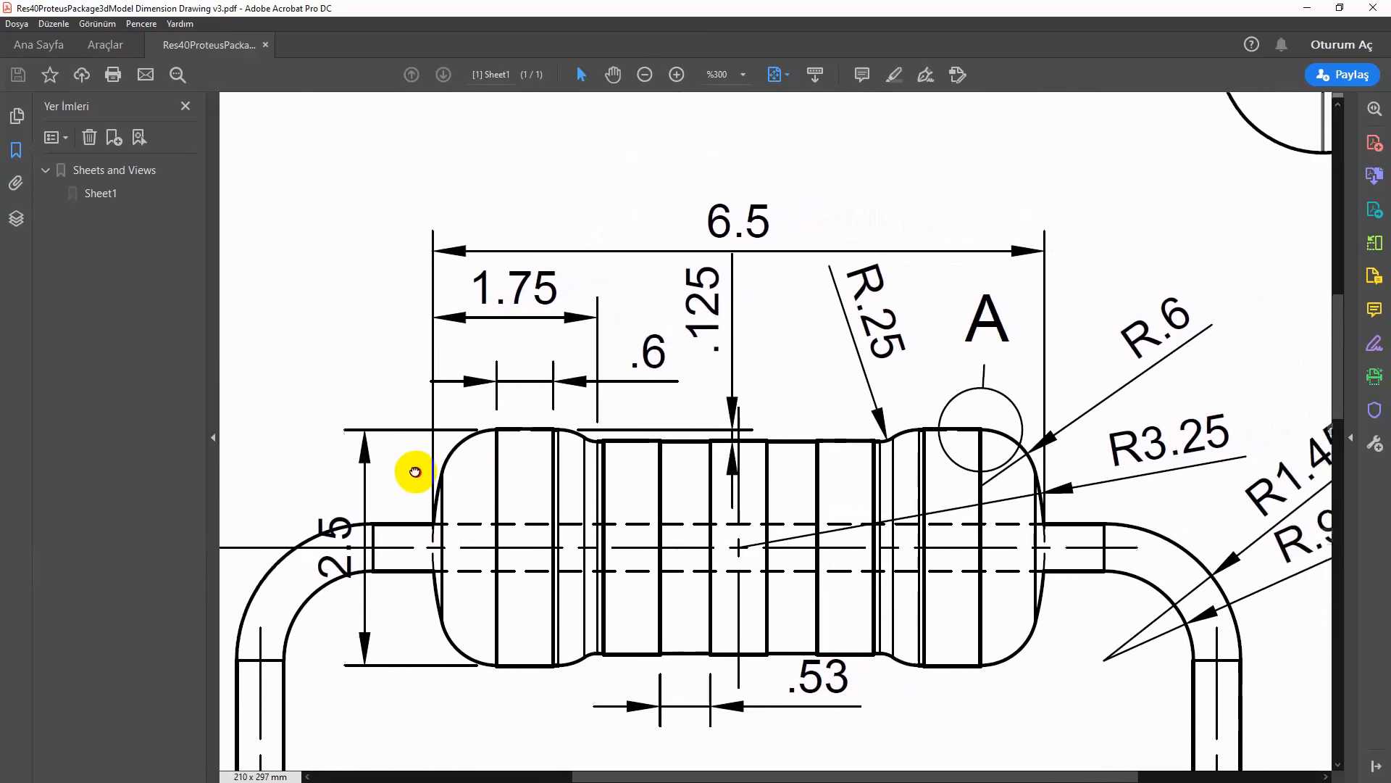
Step: Return to the drawing in Fusion 360 and view the whole sheet
{"action": "left_click", "coordinate": [1310, 11]}
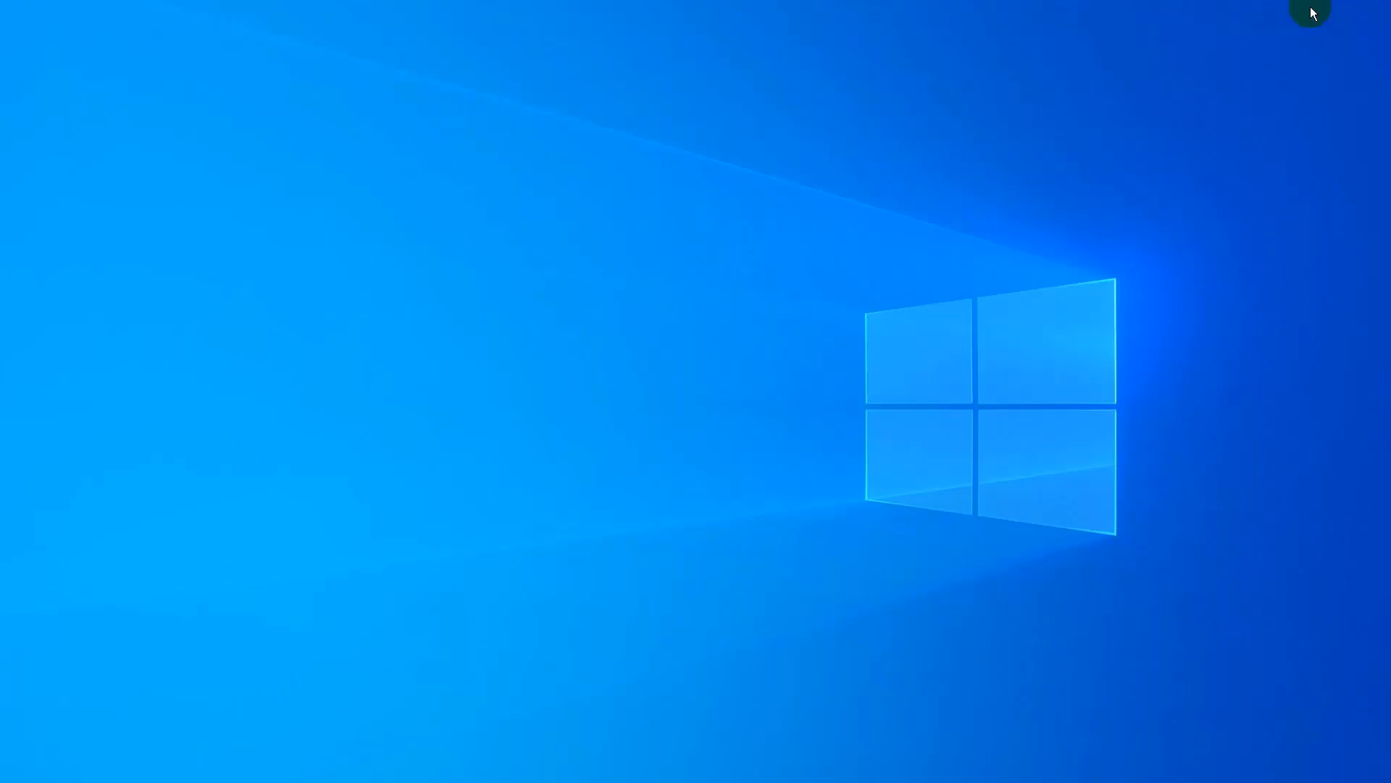
{"action": "left_click", "coordinate": [319, 782]}
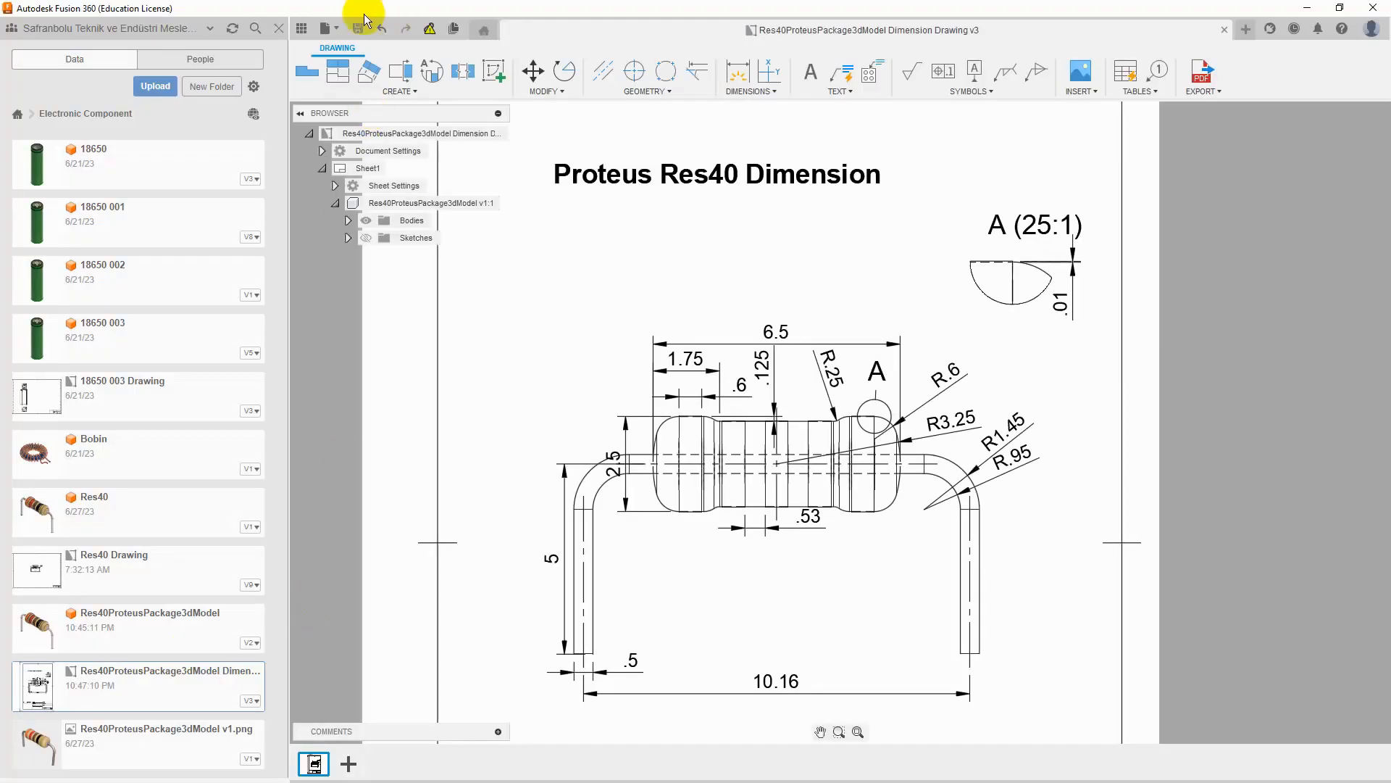
{"action": "scroll", "coordinate": [760, 484], "scroll_direction": "down", "scroll_amount": 5}
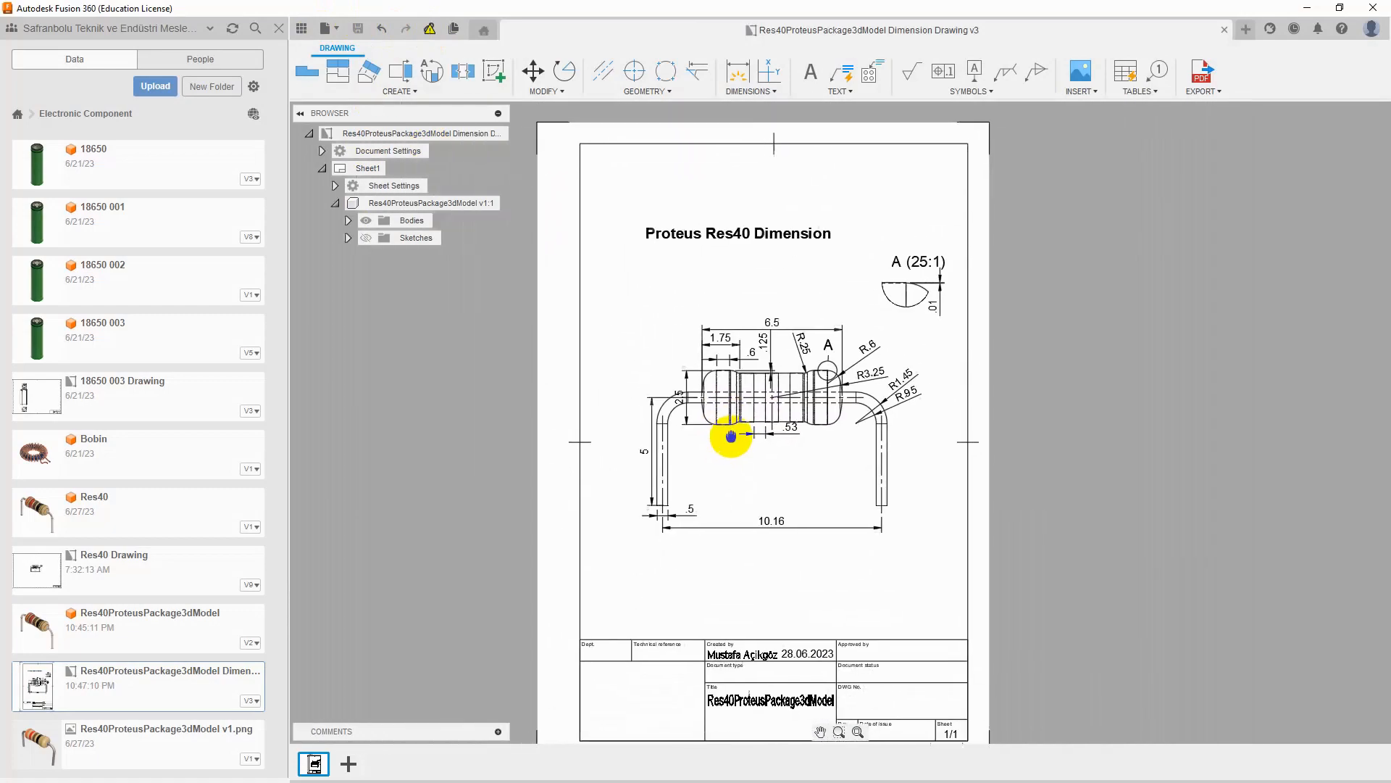